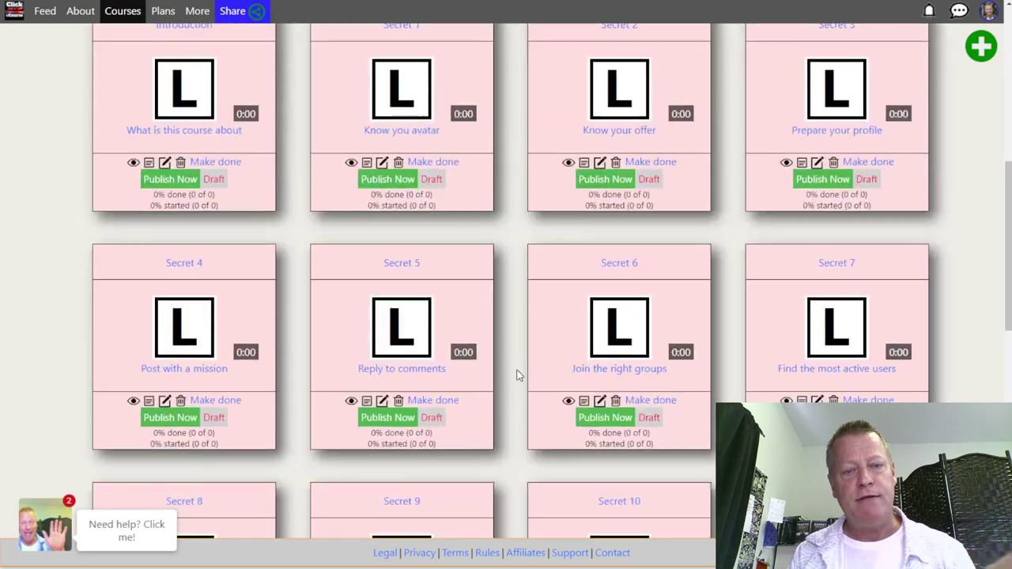
Scroll up and down the Click eCourse page for 'Secrets to finding YOUR PERFECT prospect!'
{"action": "scroll", "coordinate": [522, 352], "scroll_direction": "up", "scroll_amount": 7}
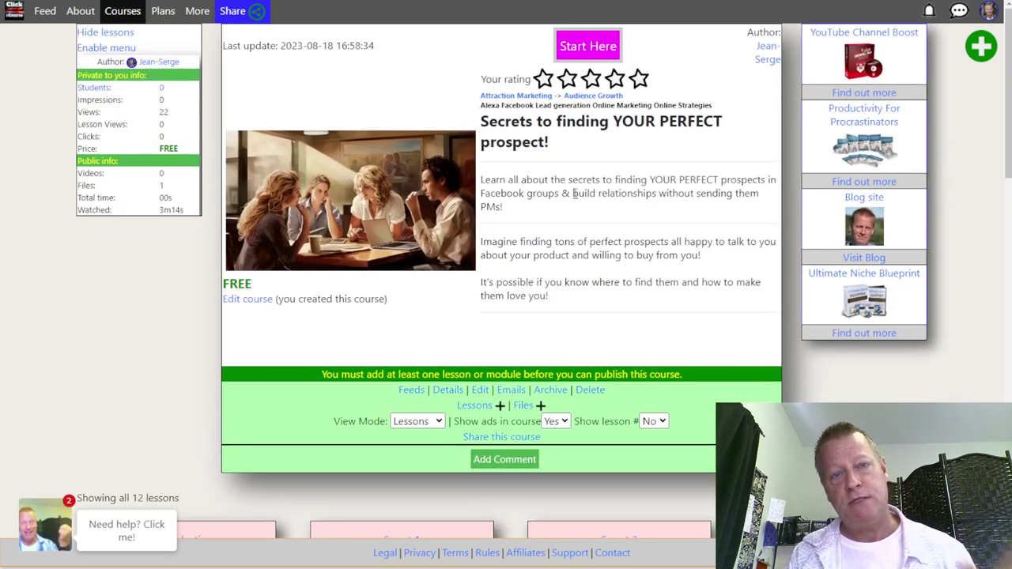
{"action": "scroll", "coordinate": [582, 206], "scroll_direction": "down", "scroll_amount": 2}
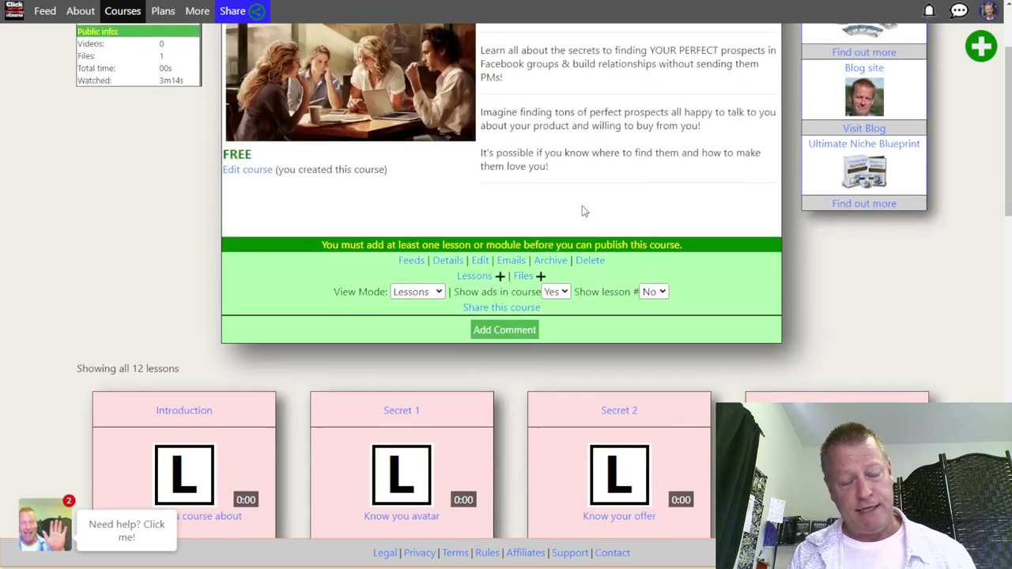
{"action": "scroll", "coordinate": [582, 206], "scroll_direction": "down", "scroll_amount": 4}
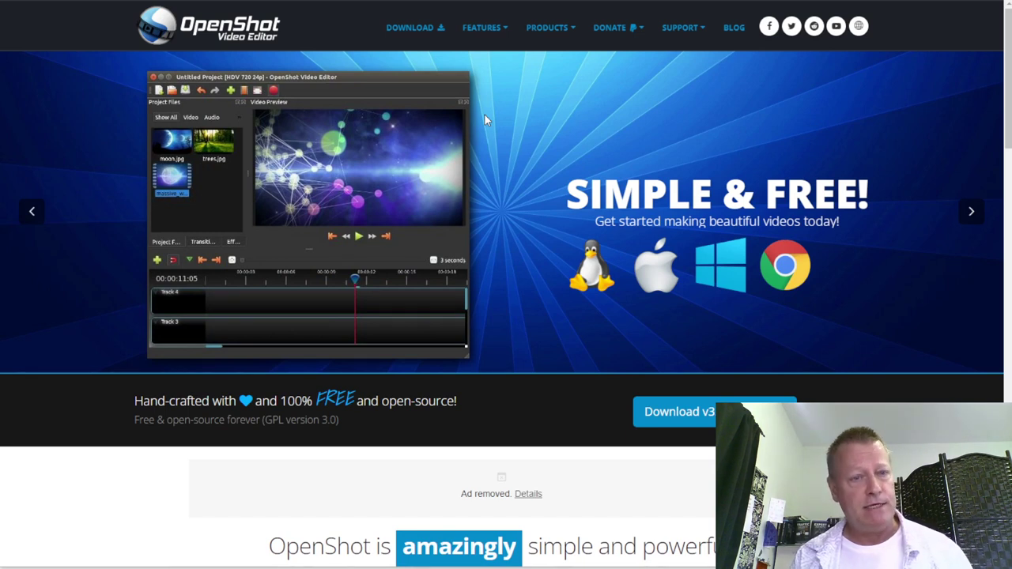
Open the download page on openshot.org, then bring up the OpenShot Video Editor window
{"action": "scroll", "coordinate": [399, 175], "scroll_direction": "down", "scroll_amount": 2}
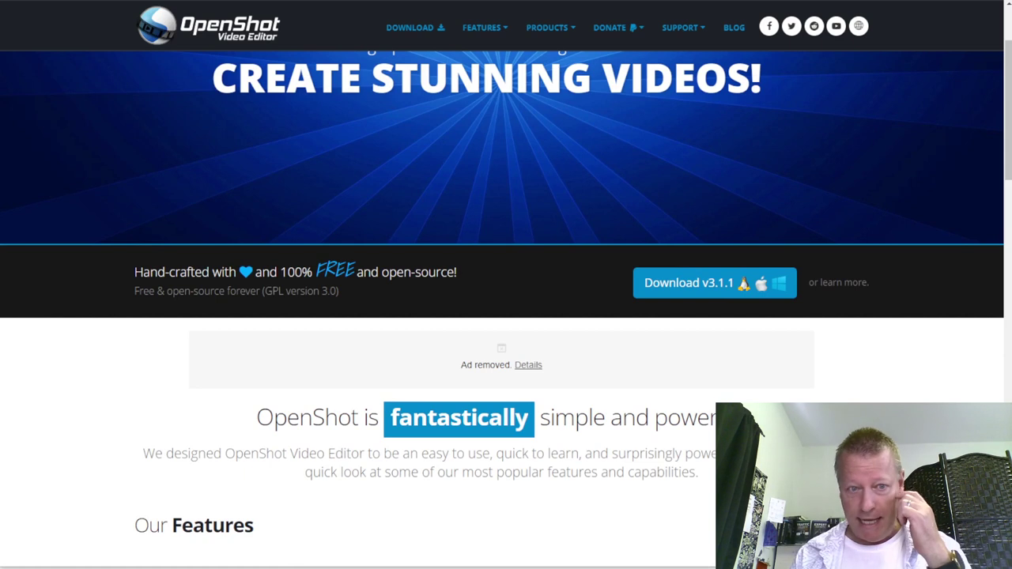
{"action": "scroll", "coordinate": [375, 163], "scroll_direction": "up", "scroll_amount": 2}
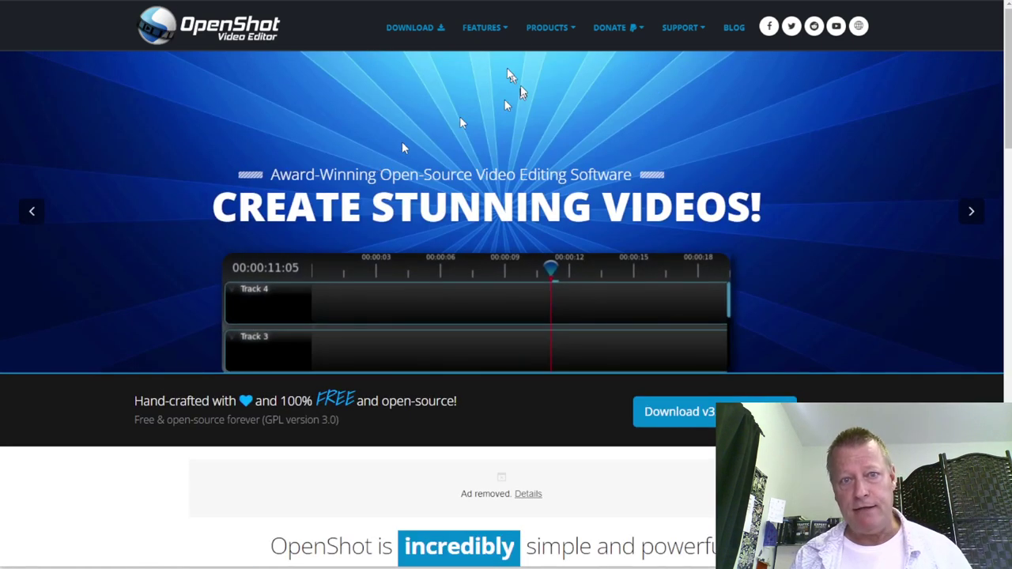
{"action": "left_click", "coordinate": [423, 34]}
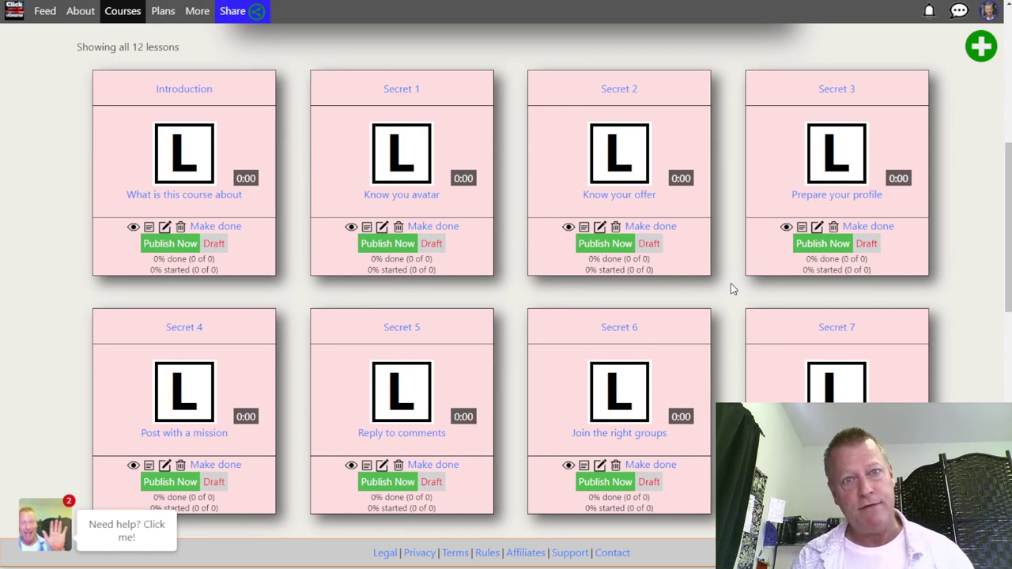
{"action": "key", "text": "F5"}
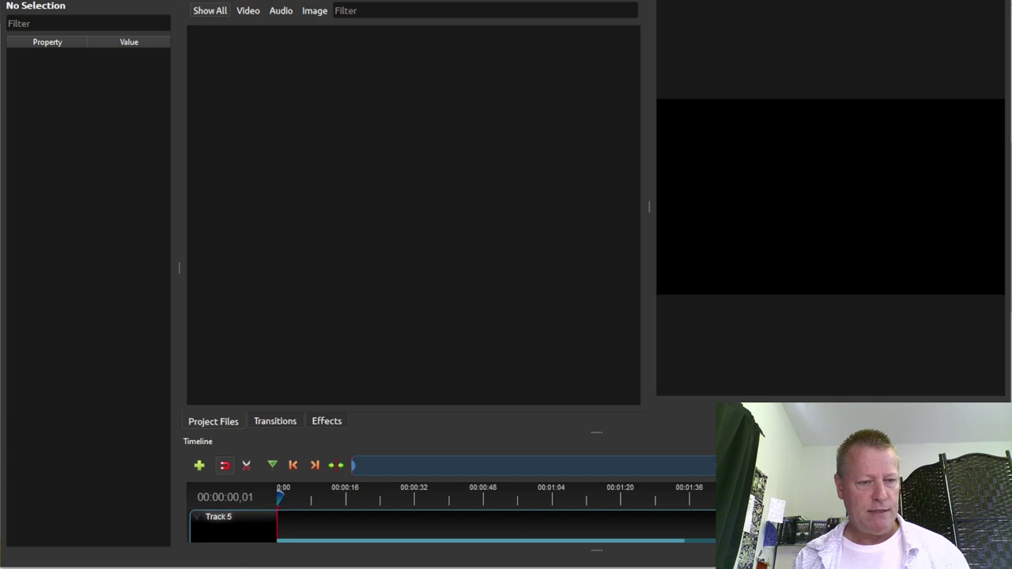
{"action": "left_click", "coordinate": [178, 547]}
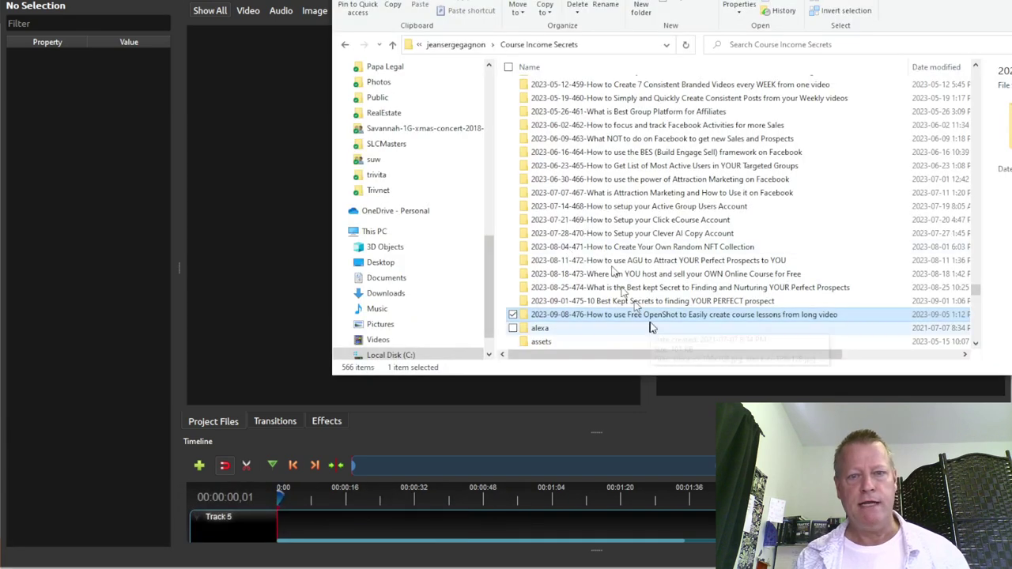
{"action": "double_click", "coordinate": [664, 300]}
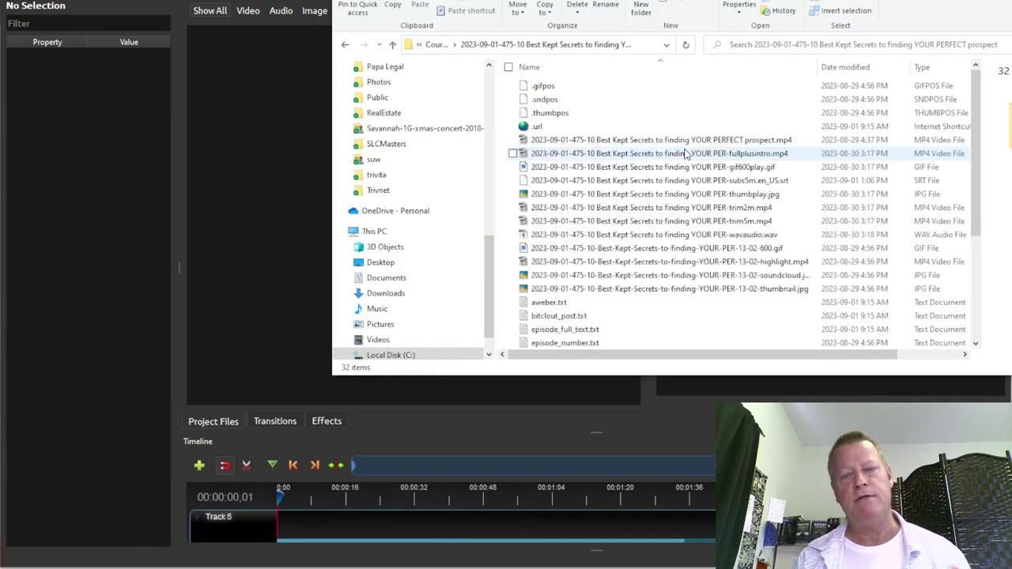
{"action": "left_click", "coordinate": [695, 143]}
{"action": "left_click_drag", "start_coordinate": [696, 144], "coordinate": [296, 164]}
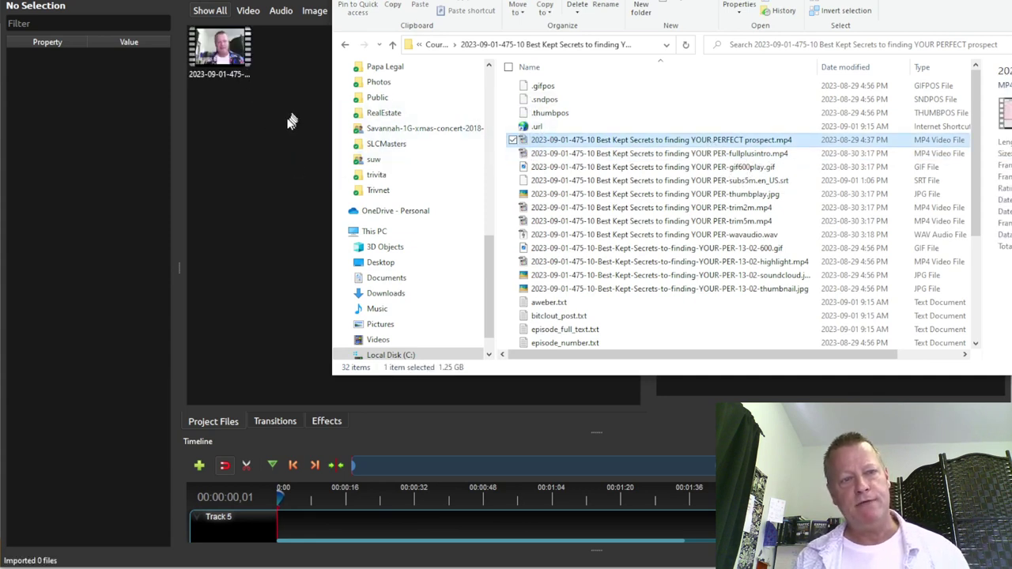
{"action": "left_click", "coordinate": [290, 118]}
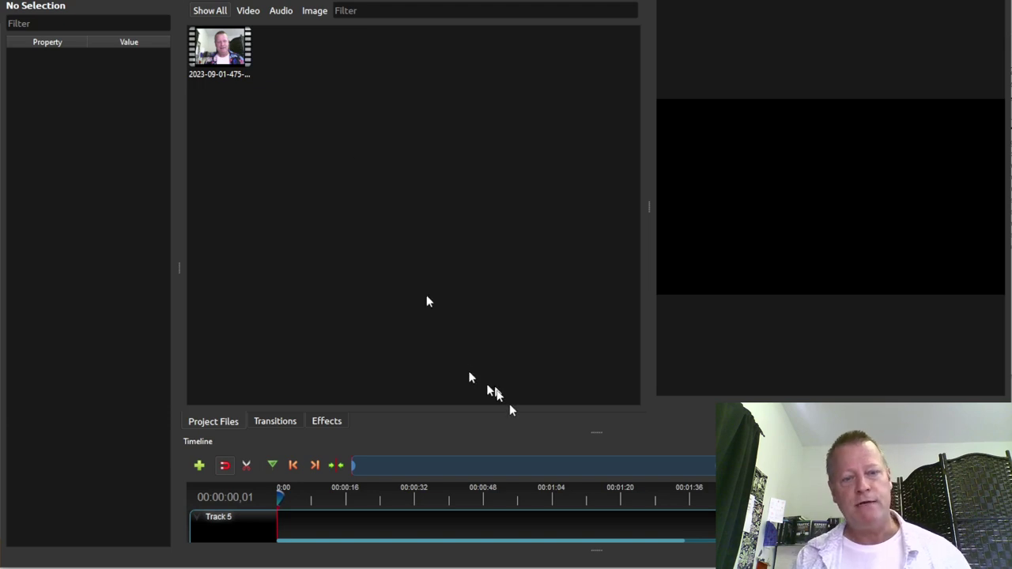
Enlarge the timeline to show all five tracks and place the recording on Track 1 at 0:00
{"action": "left_click_drag", "start_coordinate": [597, 433], "coordinate": [594, 237]}
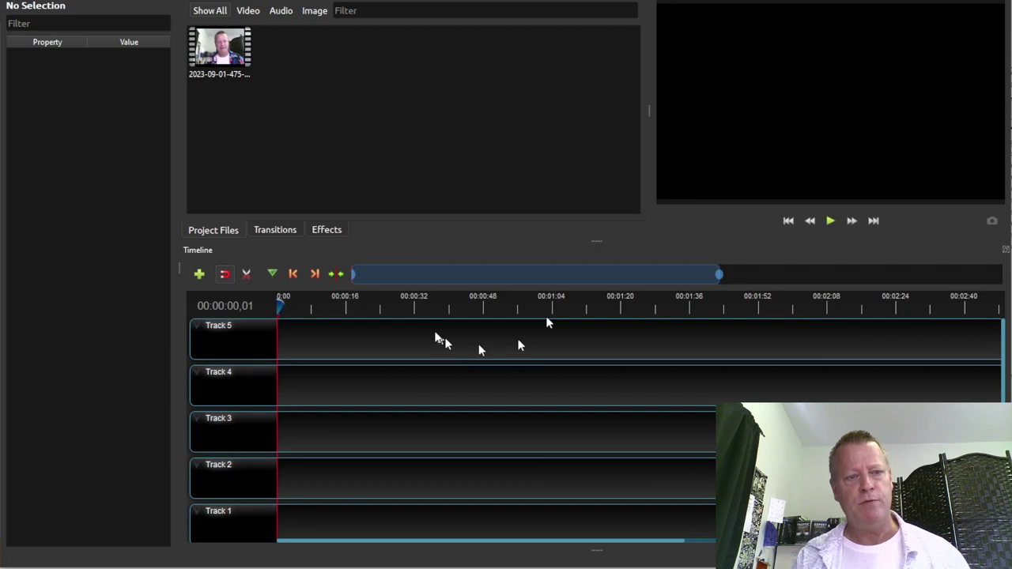
{"action": "scroll", "coordinate": [357, 380], "scroll_direction": "down", "scroll_amount": 1}
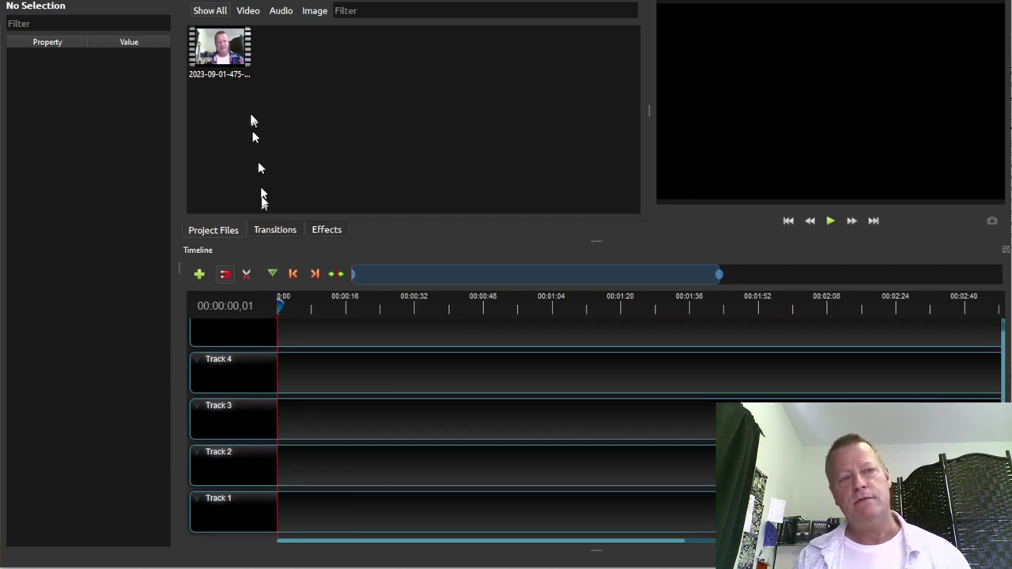
{"action": "left_click_drag", "start_coordinate": [221, 54], "coordinate": [285, 514]}
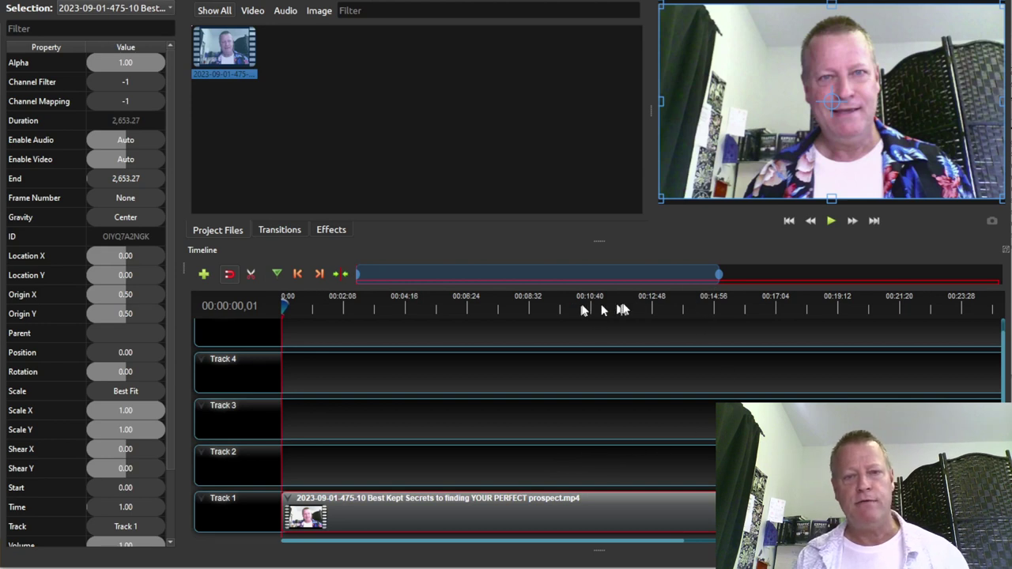
Play the recording from about 12:44 and pause on the course title slide near 12:54
{"action": "left_click", "coordinate": [651, 309]}
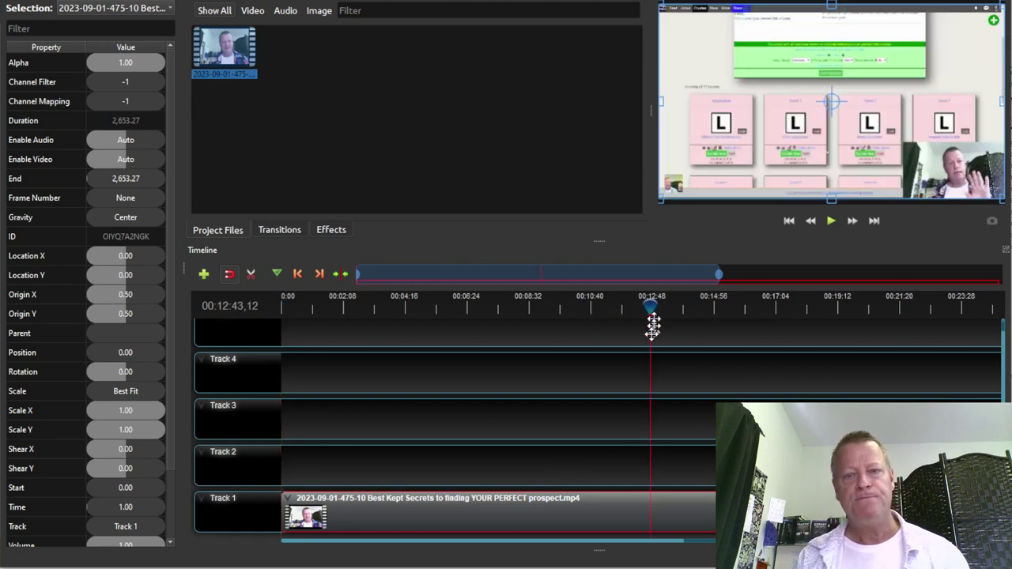
{"action": "left_click", "coordinate": [653, 310]}
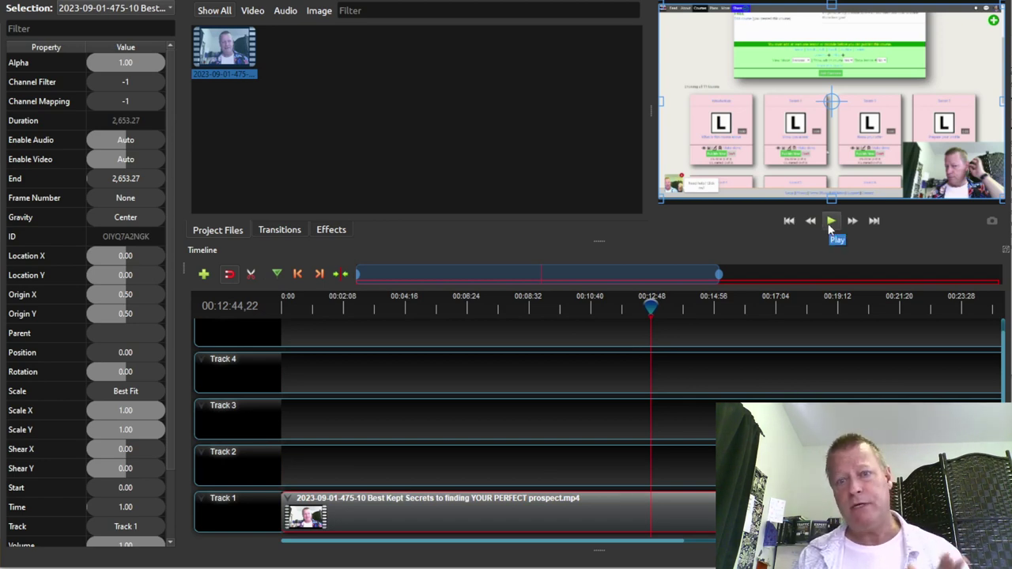
{"action": "left_click", "coordinate": [830, 221]}
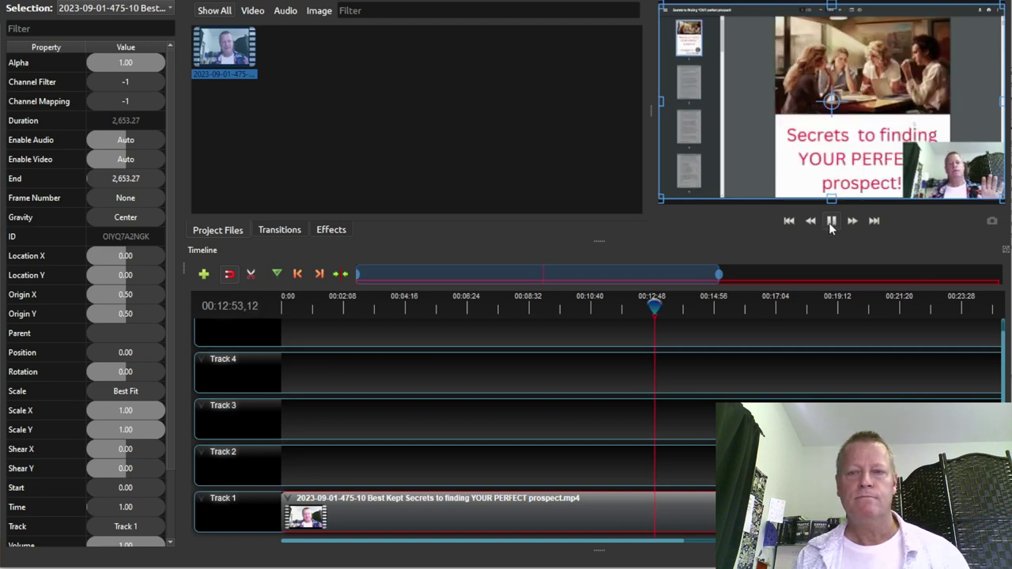
{"action": "left_click", "coordinate": [831, 224]}
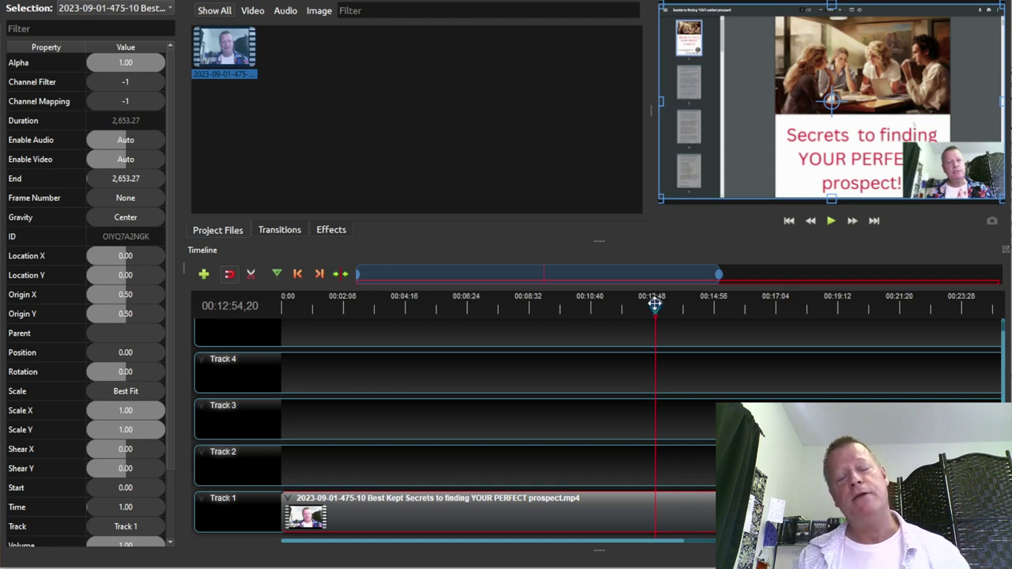
Zoom into the timeline and play the recording from about 12:39 to 12:55
{"action": "scroll", "coordinate": [601, 427], "scroll_direction": "down", "scroll_amount": 1}
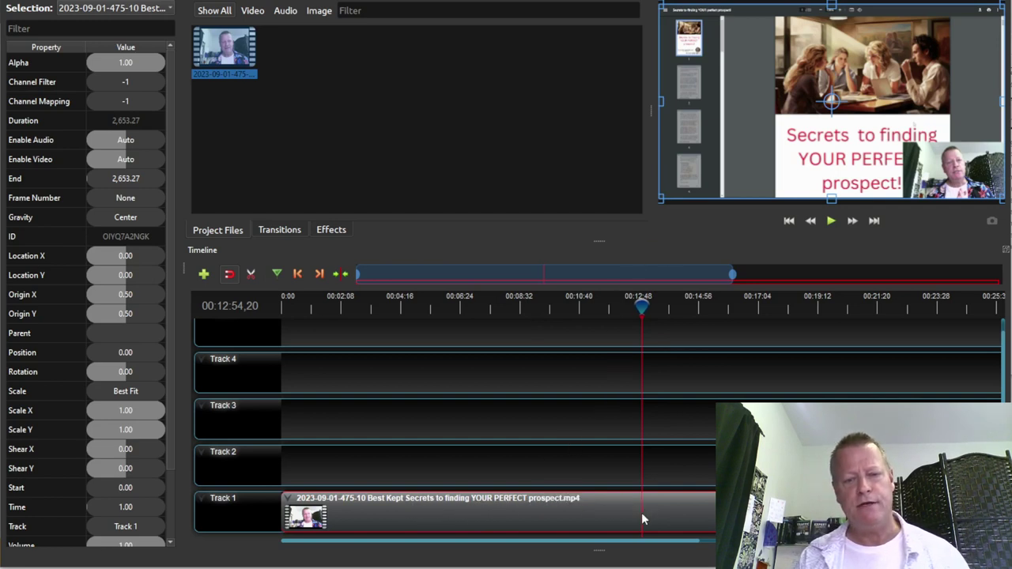
{"action": "scroll", "coordinate": [634, 511], "scroll_direction": "up", "scroll_amount": 4}
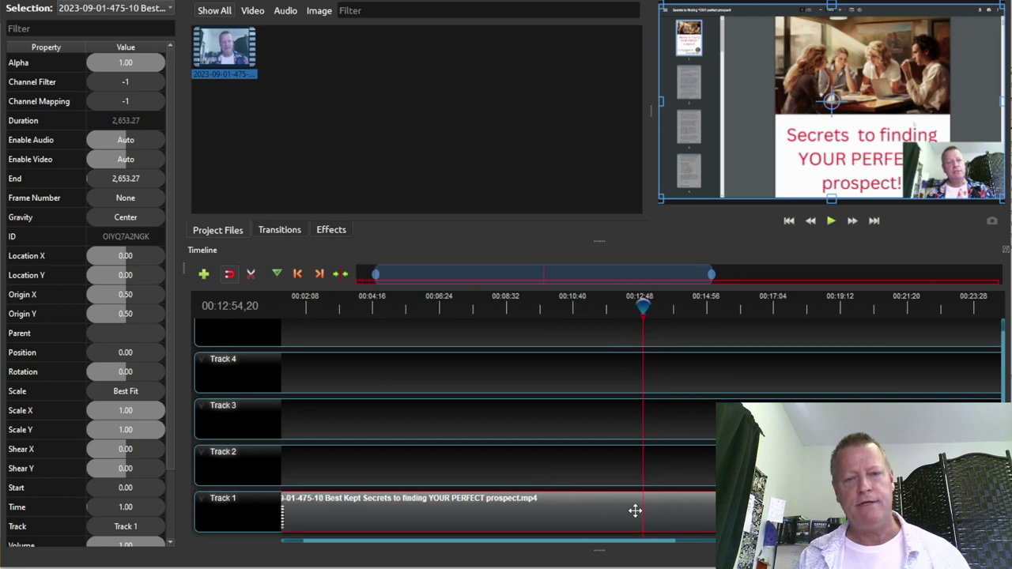
{"action": "scroll", "coordinate": [635, 511], "scroll_direction": "up", "scroll_amount": 4}
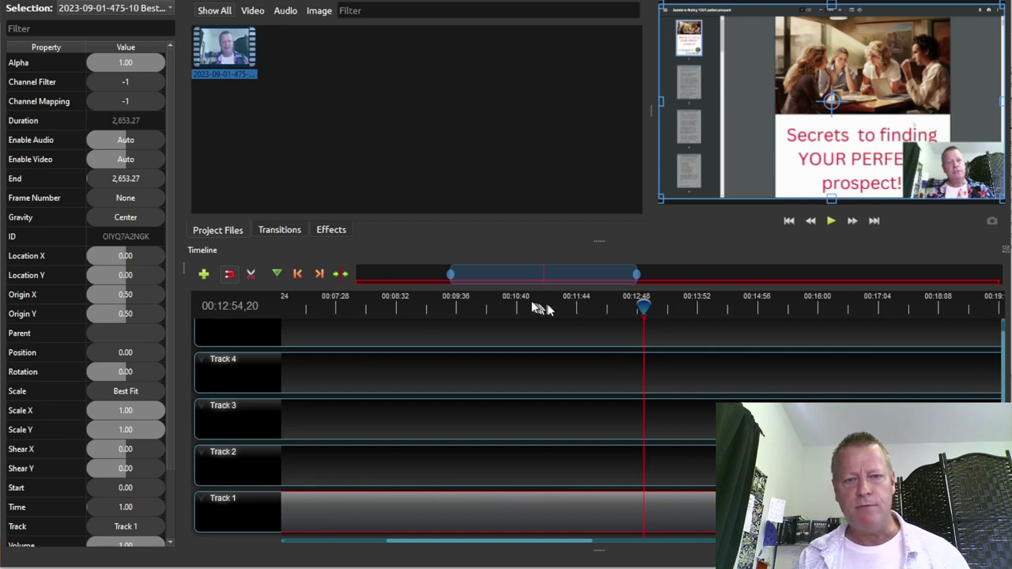
{"action": "scroll", "coordinate": [626, 517], "scroll_direction": "up", "scroll_amount": 1}
{"action": "scroll", "coordinate": [626, 517], "scroll_direction": "up", "scroll_amount": 1}
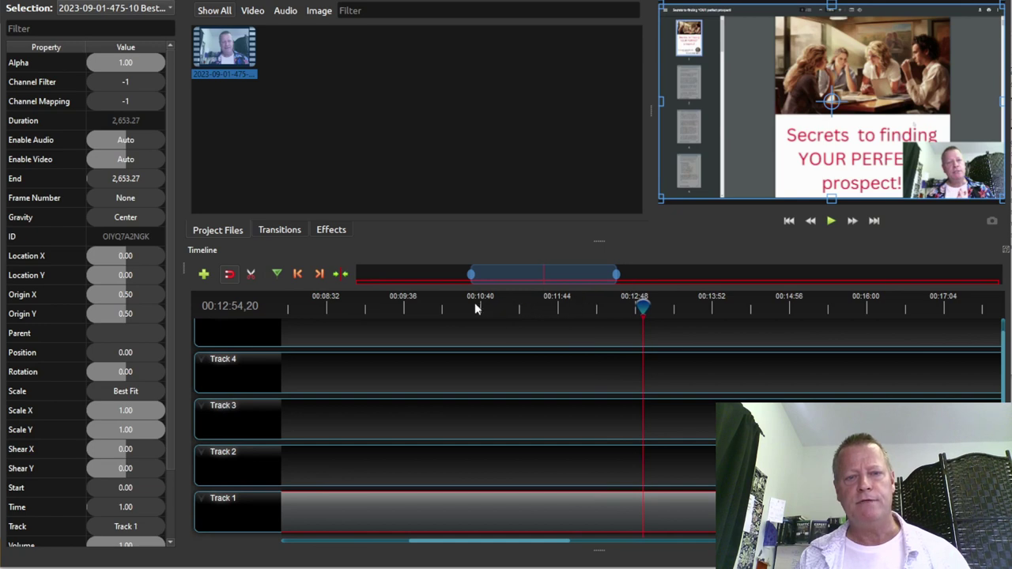
{"action": "scroll", "coordinate": [640, 512], "scroll_direction": "up", "scroll_amount": 1}
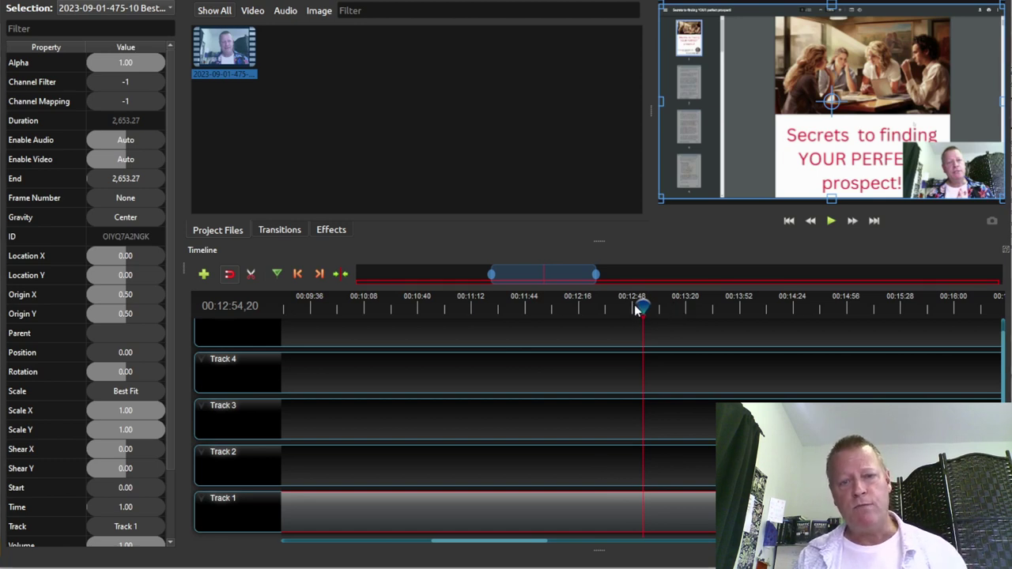
{"action": "left_click_drag", "start_coordinate": [644, 310], "coordinate": [618, 307]}
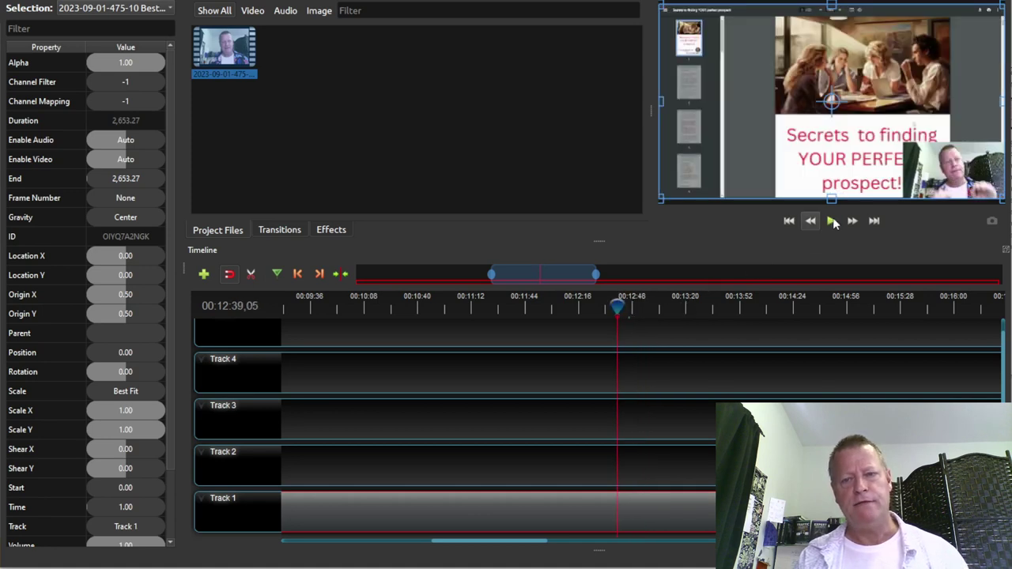
{"action": "left_click", "coordinate": [831, 224]}
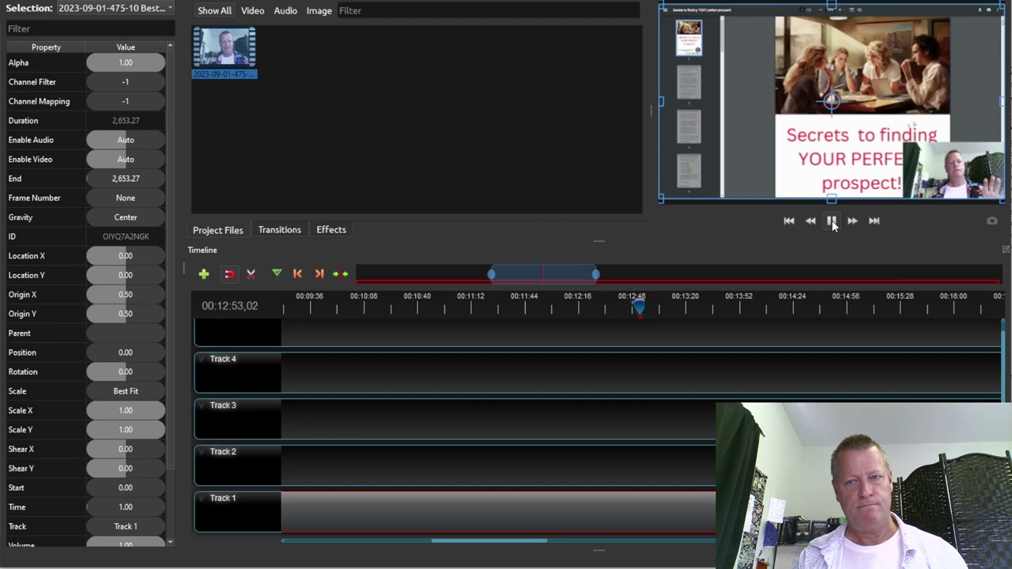
{"action": "left_click", "coordinate": [832, 222]}
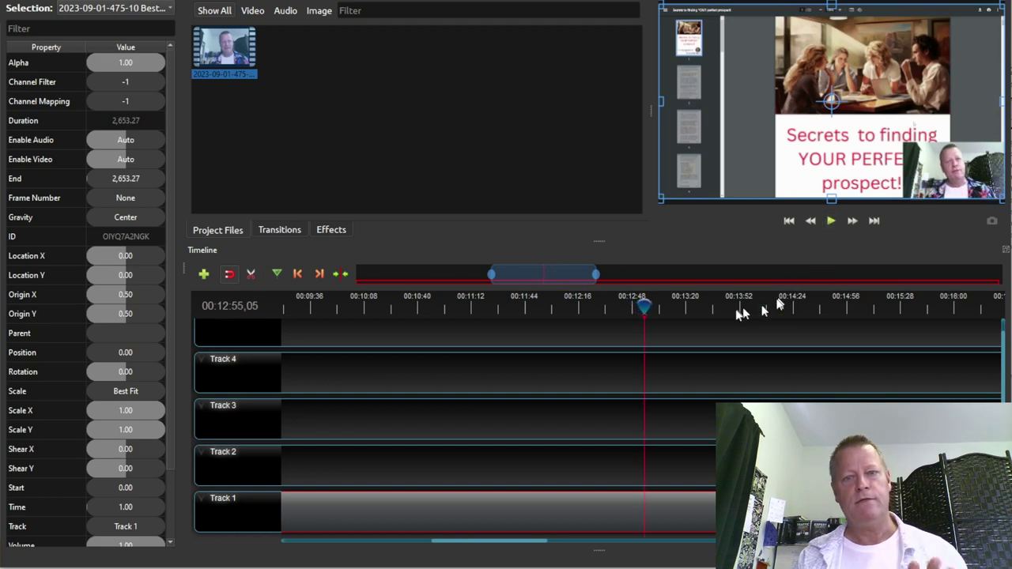
Step the playhead back to about 12:52 and zoom in further to 2-second ticks
{"action": "left_click_drag", "start_coordinate": [642, 305], "coordinate": [639, 304]}
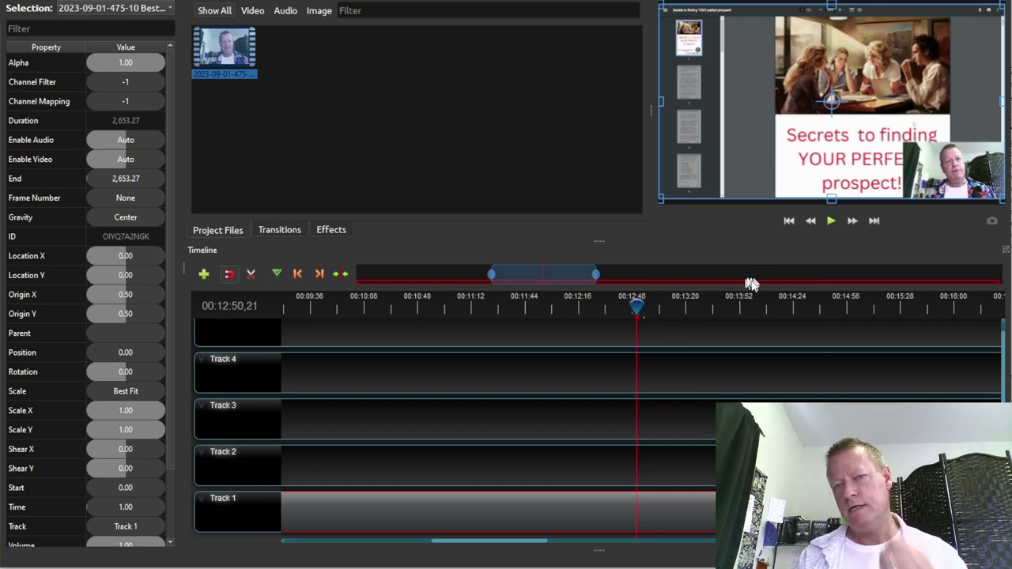
{"action": "scroll", "coordinate": [636, 506], "scroll_direction": "up", "scroll_amount": 2, "text": "ctrl"}
{"action": "scroll", "coordinate": [641, 506], "scroll_direction": "up", "scroll_amount": 3, "text": "ctrl"}
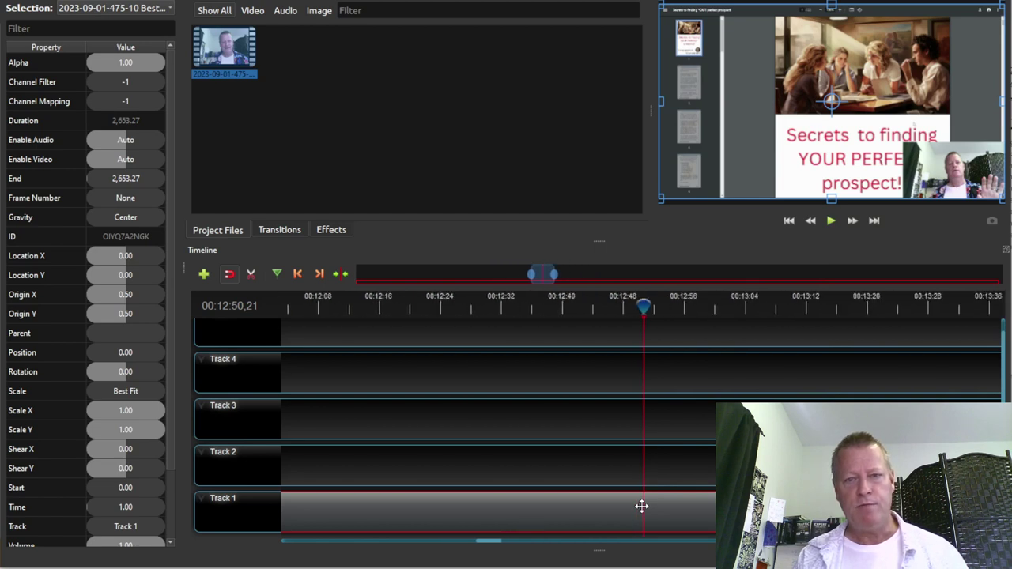
{"action": "scroll", "coordinate": [641, 506], "scroll_direction": "up", "scroll_amount": 2}
{"action": "scroll", "coordinate": [641, 506], "scroll_direction": "up", "scroll_amount": 4, "text": "ctrl"}
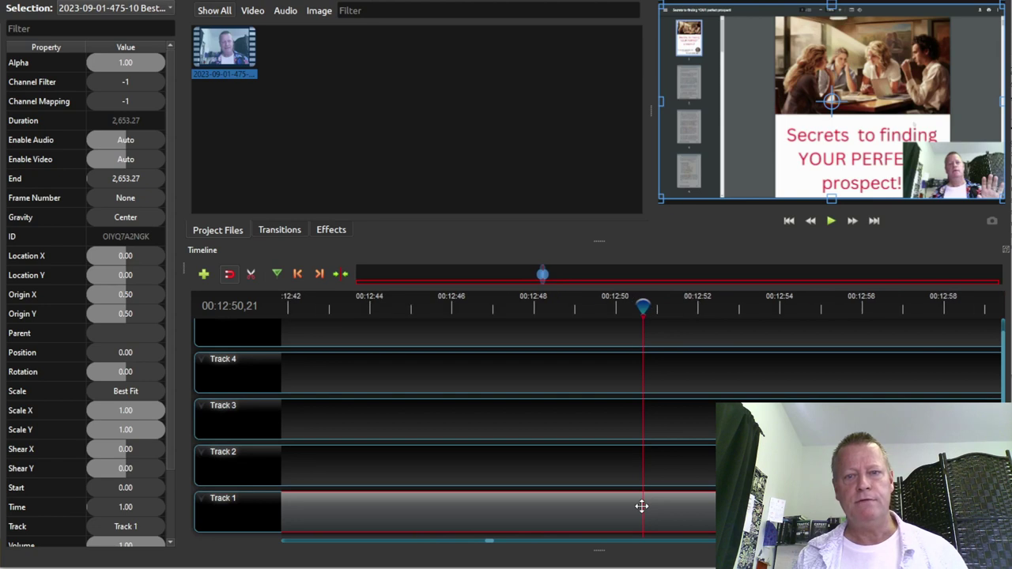
{"action": "scroll", "coordinate": [641, 506], "scroll_direction": "up", "scroll_amount": 1, "text": "ctrl"}
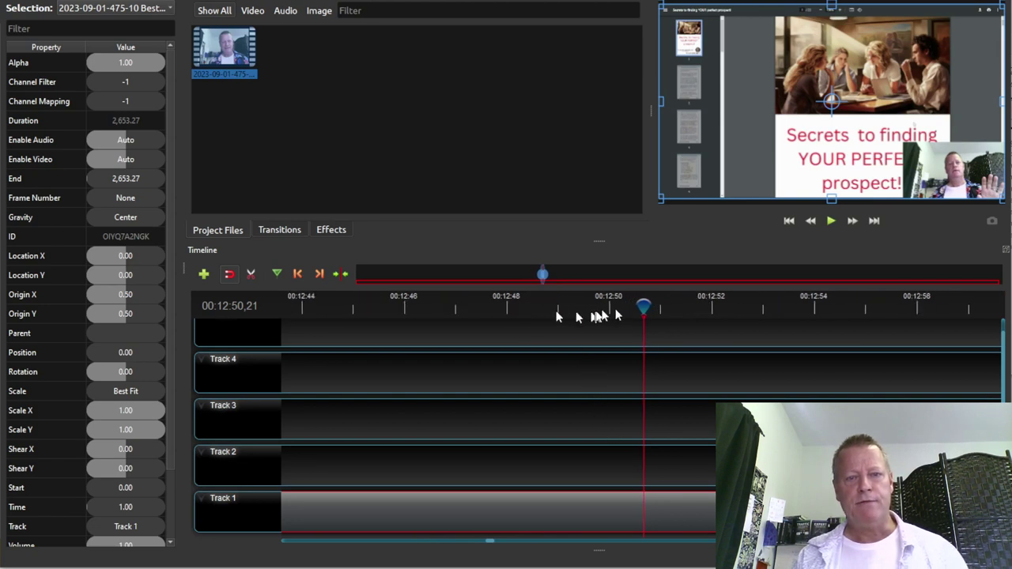
Review playback just before 00:12:50 and set the playhead at 00:12:52,30
{"action": "left_click_drag", "start_coordinate": [643, 303], "coordinate": [601, 301]}
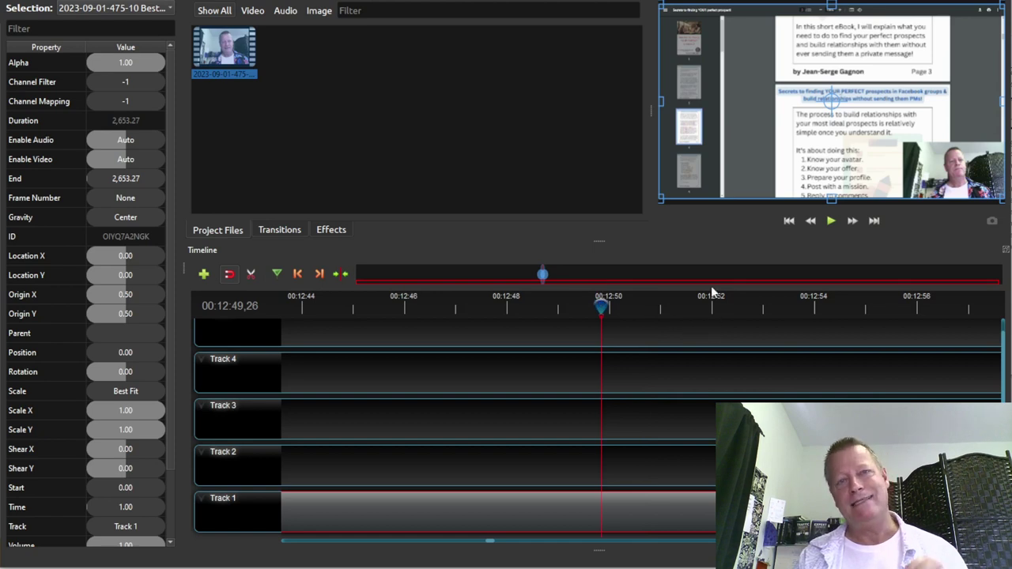
{"action": "left_click", "coordinate": [830, 223]}
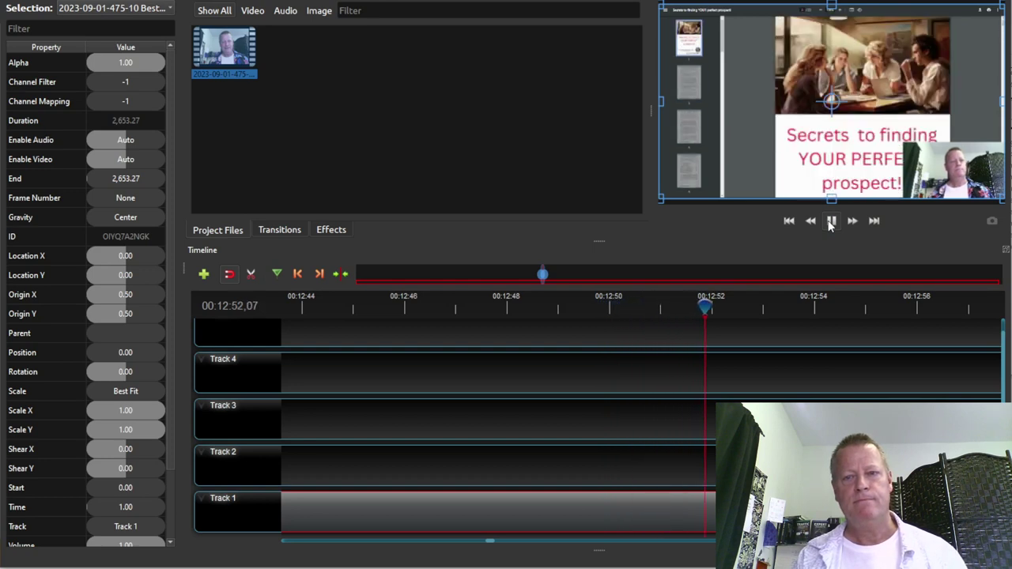
{"action": "left_click", "coordinate": [830, 223]}
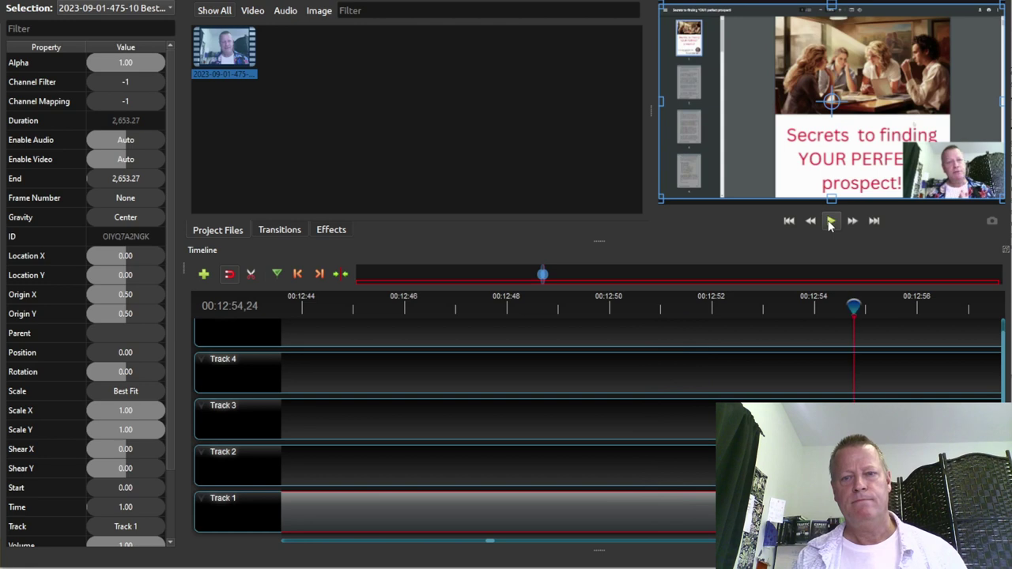
{"action": "left_click", "coordinate": [762, 308]}
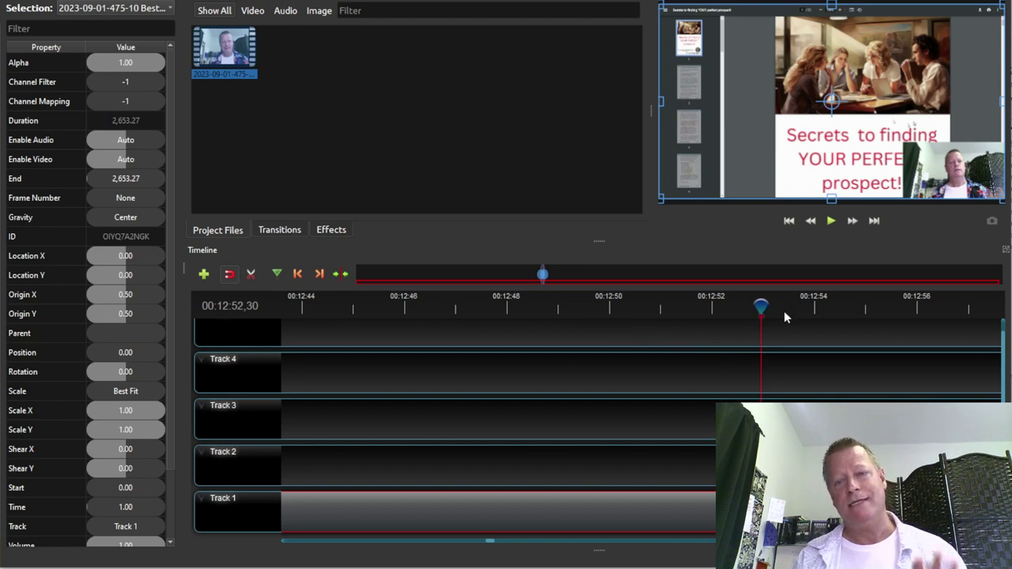
Return to the 00:12:52,30 marker and zoom the timeline out to show minutes
{"action": "left_click_drag", "start_coordinate": [761, 308], "coordinate": [815, 314]}
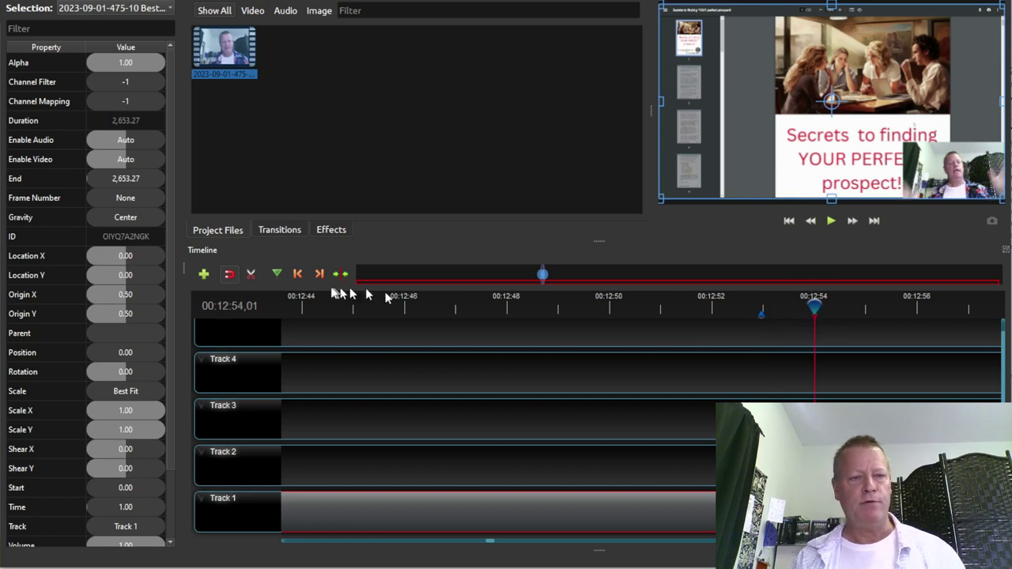
{"action": "left_click", "coordinate": [298, 276]}
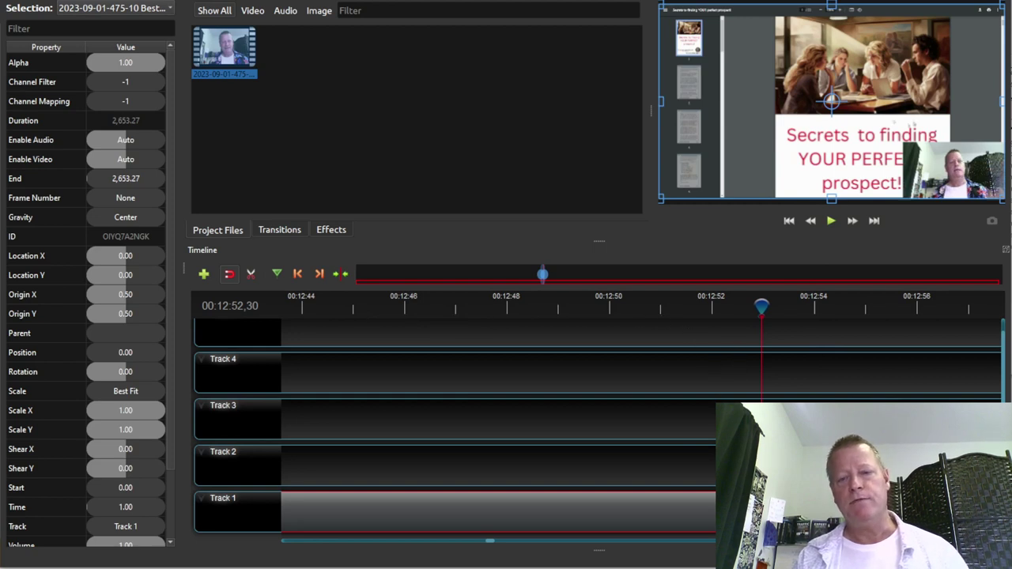
{"action": "scroll", "coordinate": [621, 332], "scroll_direction": "down", "scroll_amount": 4}
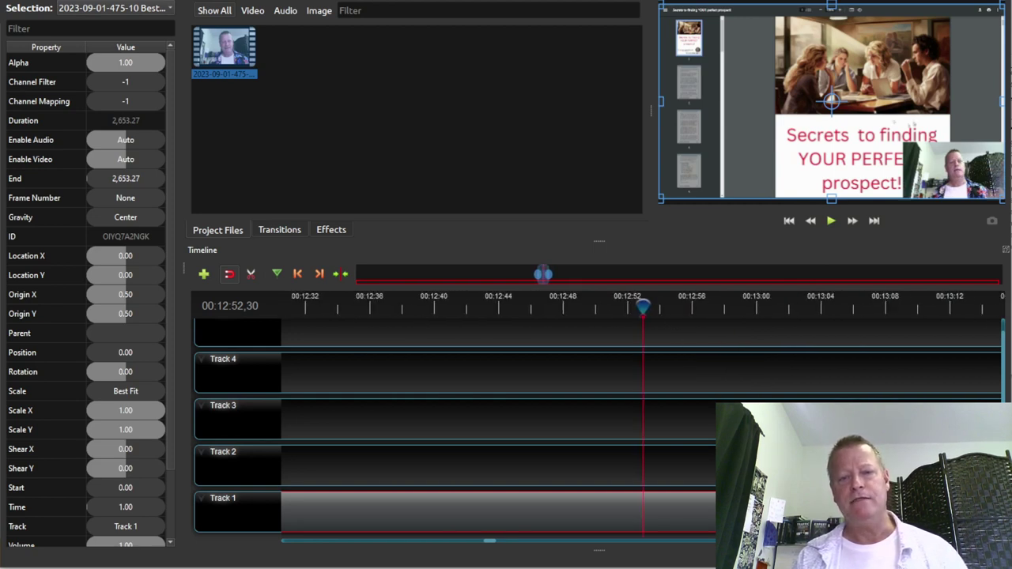
{"action": "scroll", "coordinate": [620, 332], "scroll_direction": "down", "scroll_amount": 2}
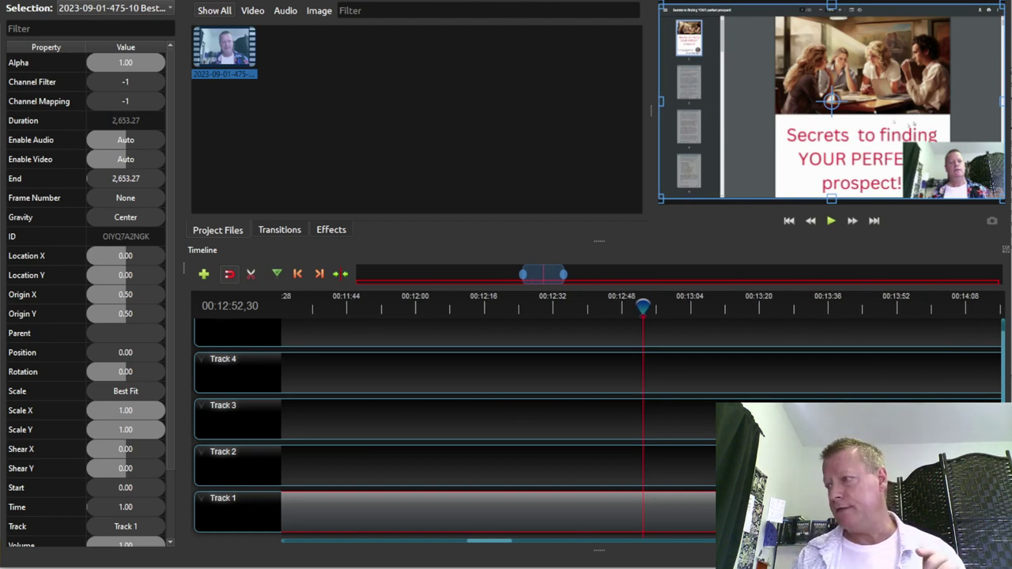
{"action": "scroll", "coordinate": [620, 332], "scroll_direction": "down", "scroll_amount": 2}
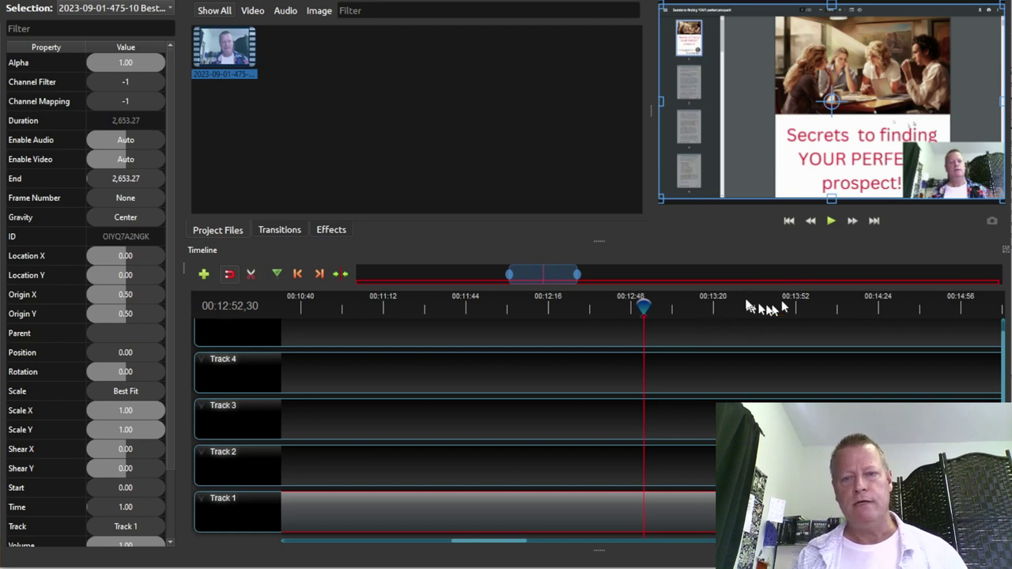
Play forward from 00:13:16, skipping ahead through 00:13:33, 00:13:52, 00:14:07 and 00:14:23
{"action": "left_click", "coordinate": [706, 311]}
{"action": "left_click", "coordinate": [705, 310]}
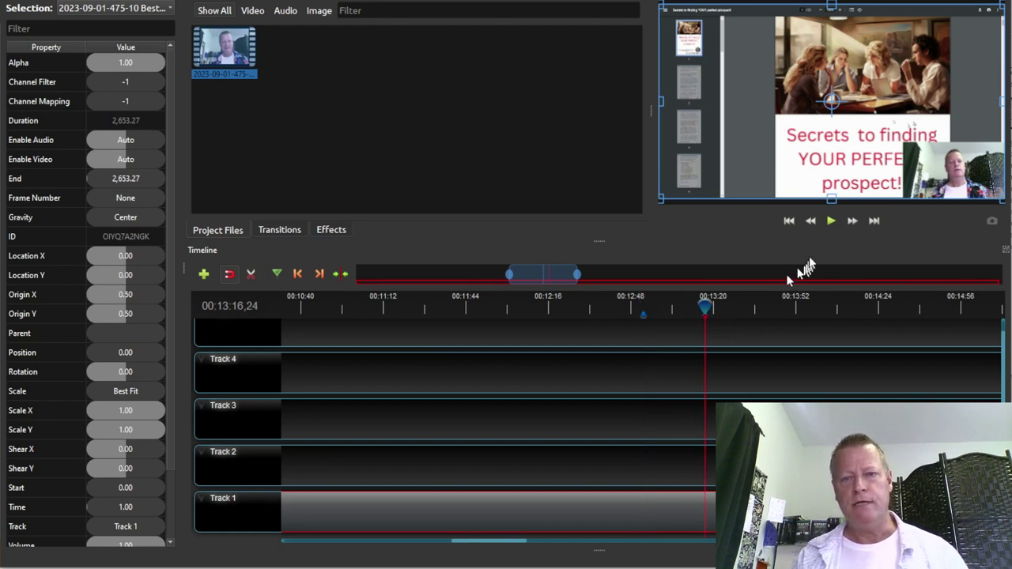
{"action": "left_click", "coordinate": [830, 222]}
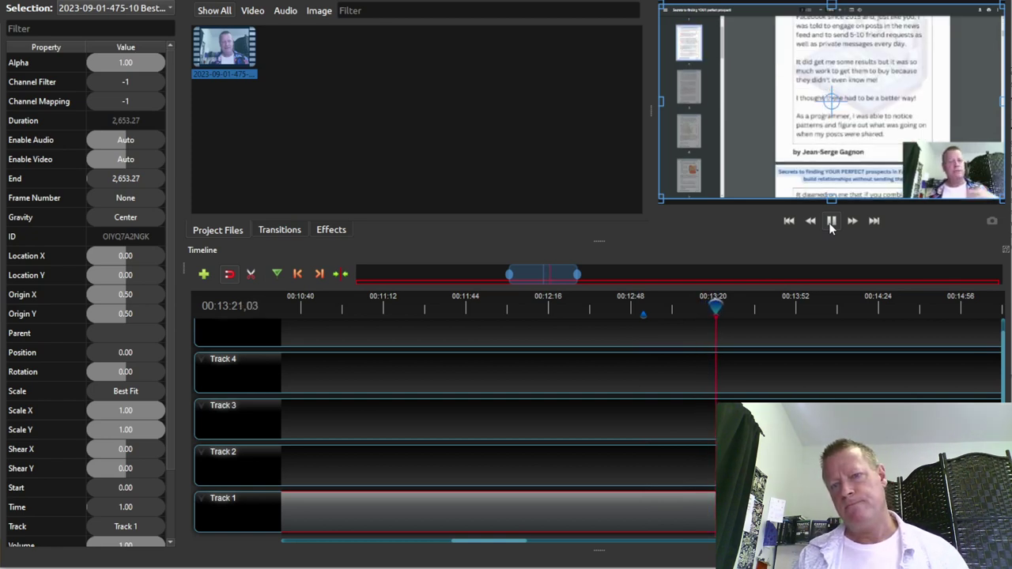
{"action": "left_click", "coordinate": [830, 222]}
{"action": "left_click", "coordinate": [760, 309]}
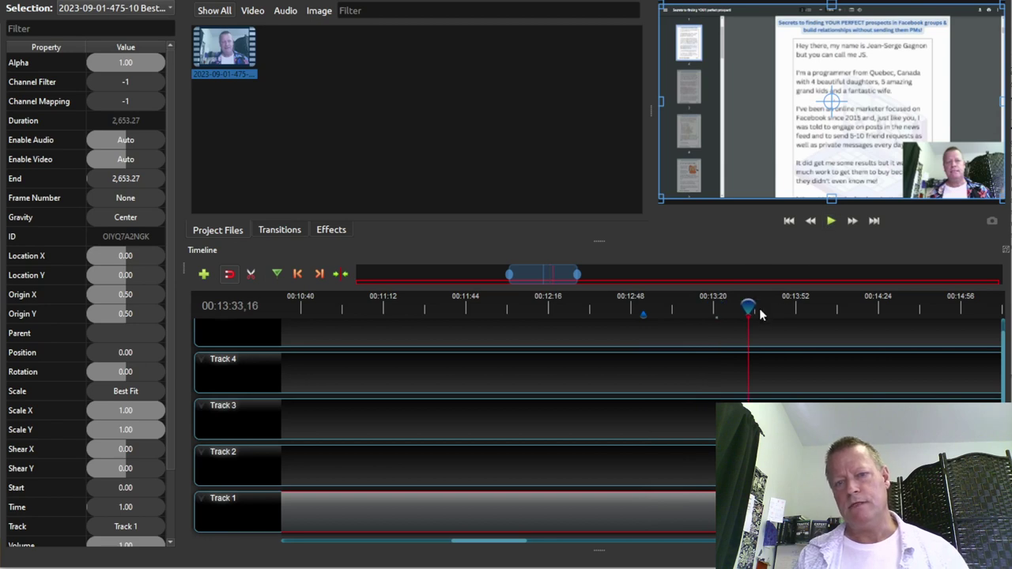
{"action": "left_click", "coordinate": [830, 222]}
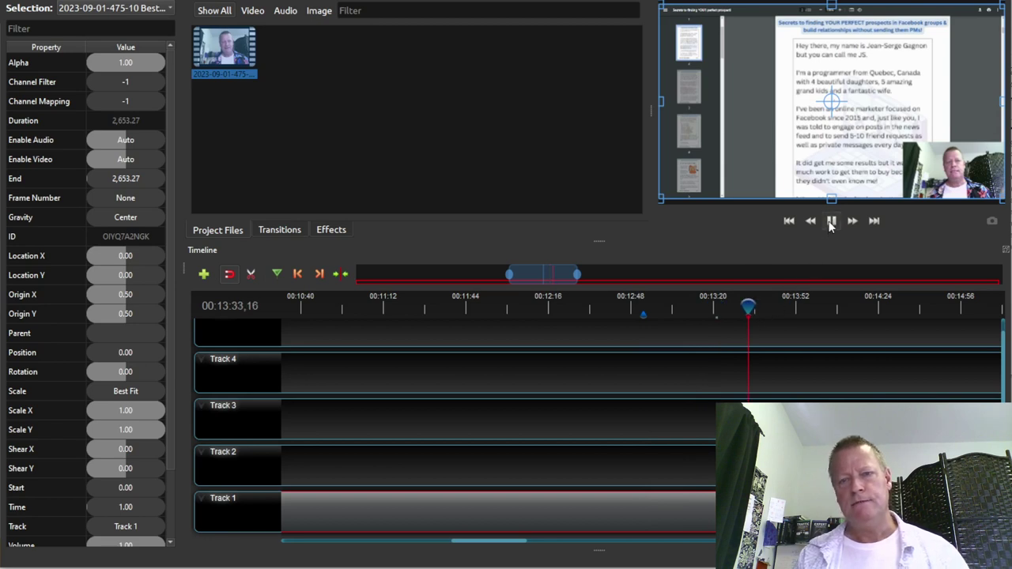
{"action": "left_click", "coordinate": [796, 308]}
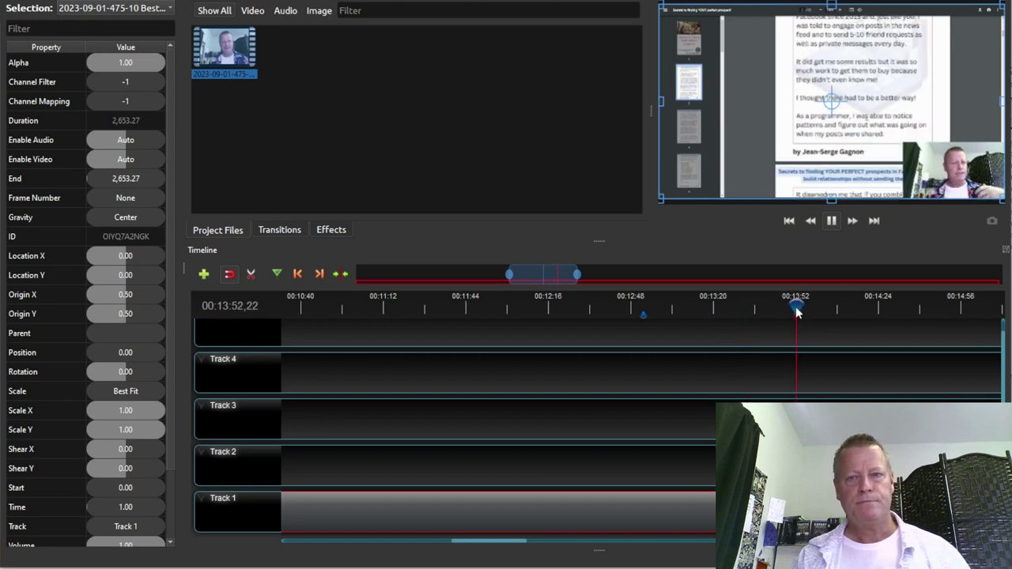
{"action": "left_click", "coordinate": [837, 310]}
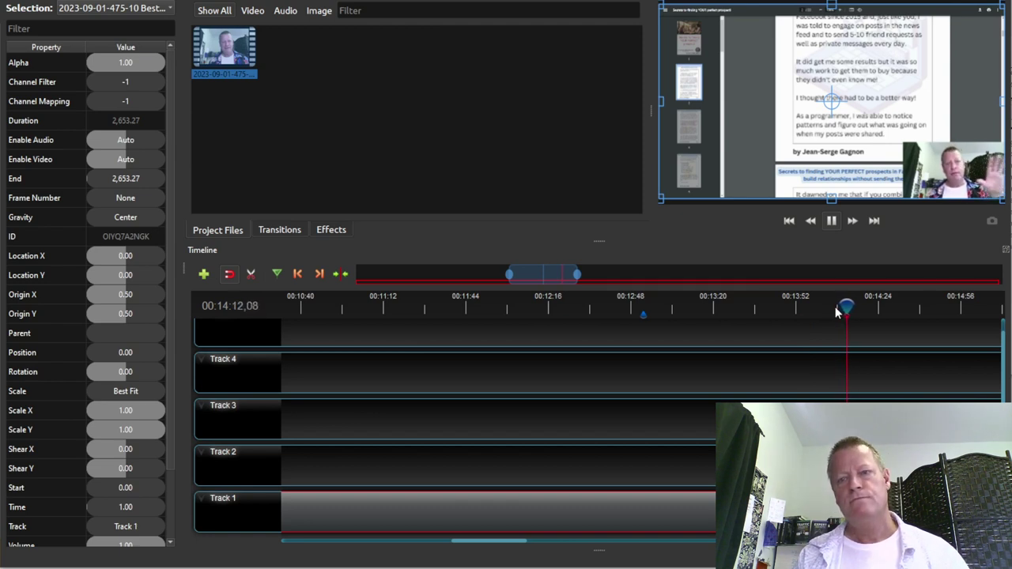
{"action": "left_click", "coordinate": [876, 307]}
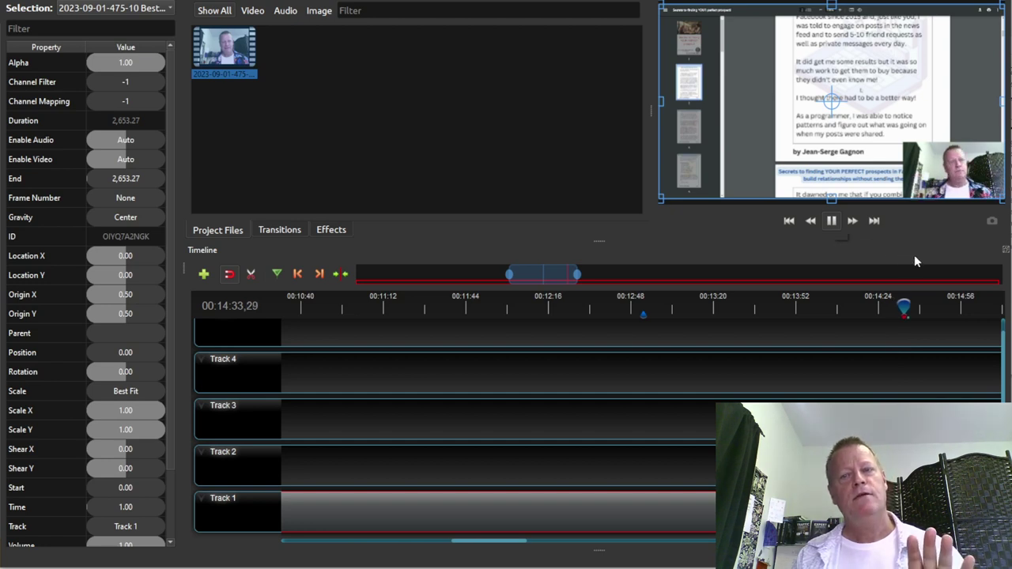
{"action": "left_click", "coordinate": [832, 222]}
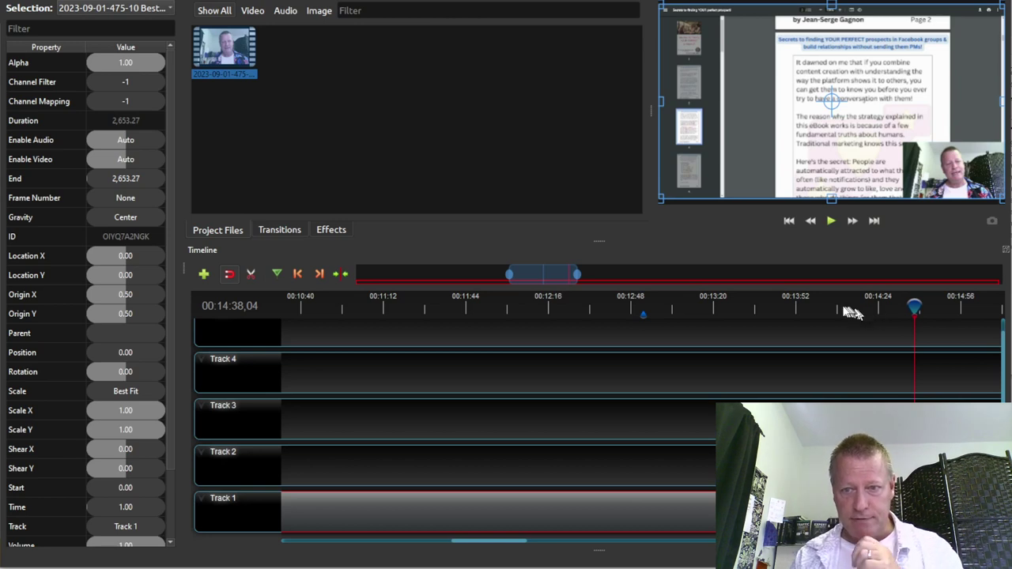
Jump back to 00:14:08 and replay up to the end of the lesson
{"action": "key", "text": "j"}
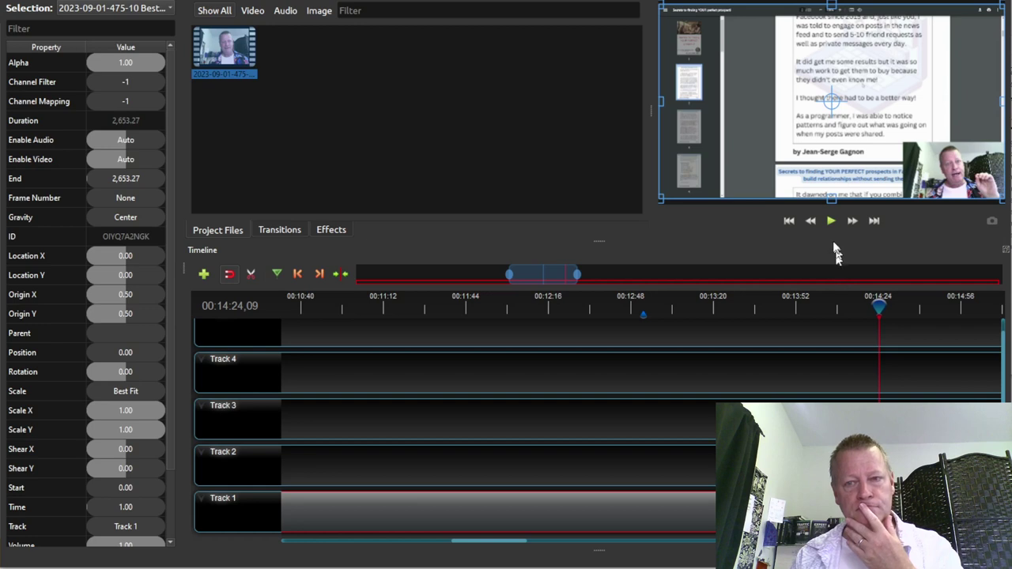
{"action": "key", "text": "j"}
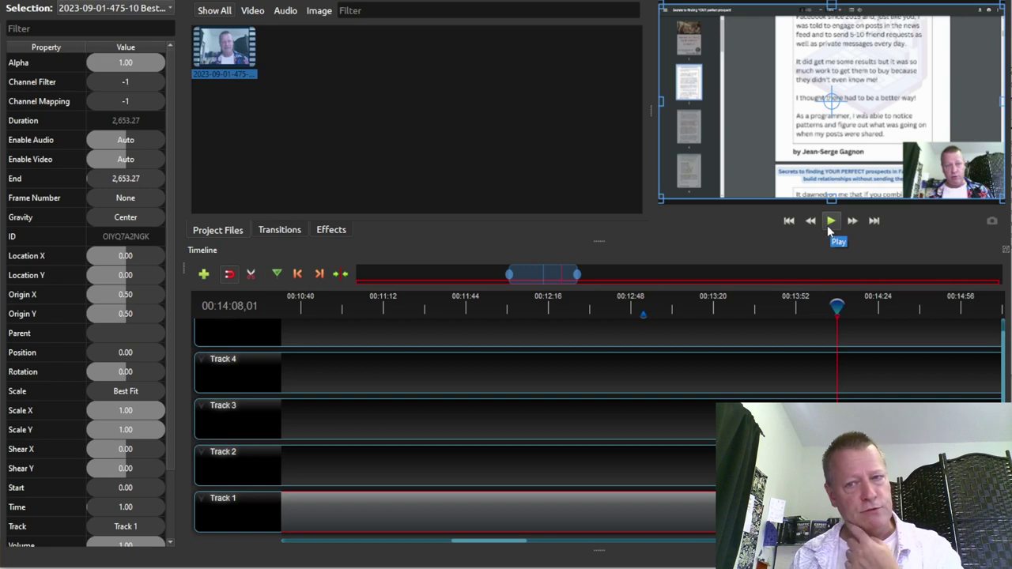
{"action": "left_click", "coordinate": [831, 225]}
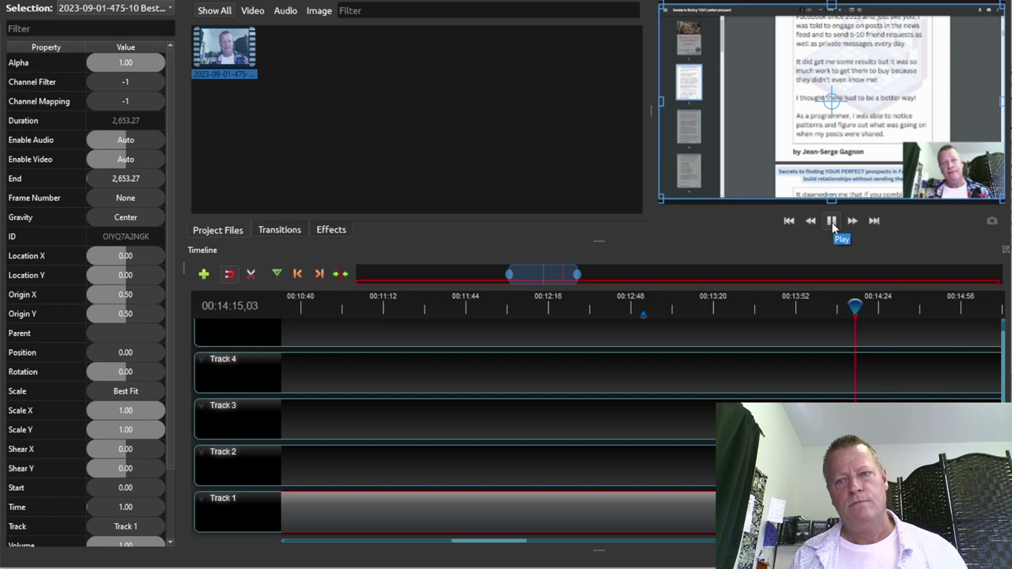
{"action": "left_click", "coordinate": [832, 223]}
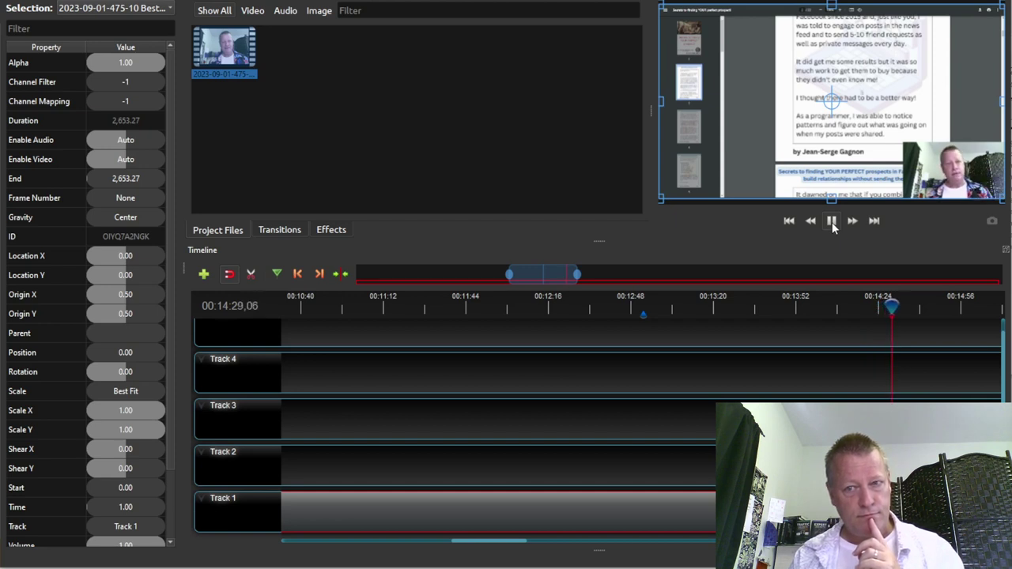
{"action": "left_click", "coordinate": [832, 224]}
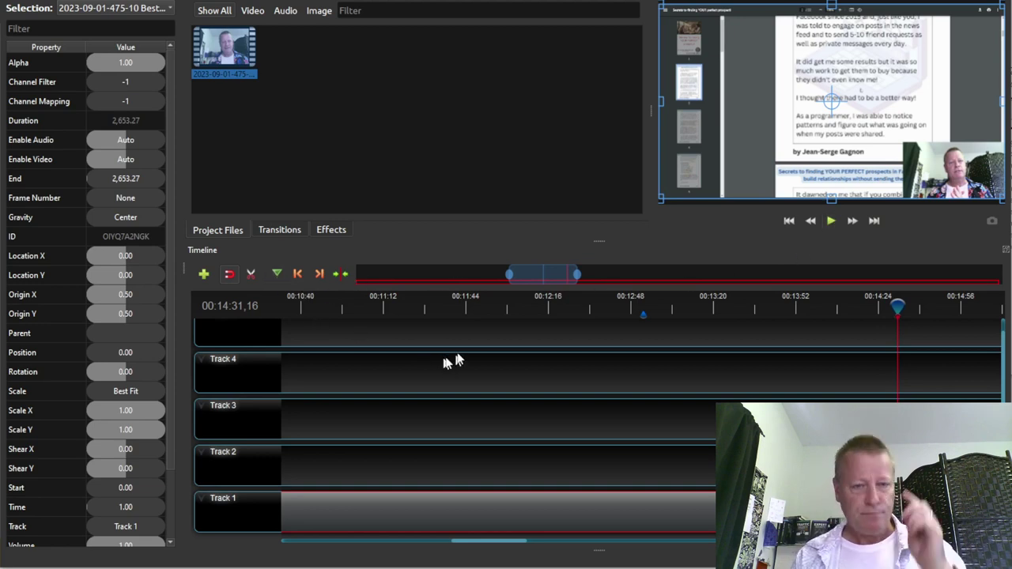
Settle the lesson end near 00:14:30, then jump back to the 00:12:52,30 marker
{"action": "left_click", "coordinate": [895, 307]}
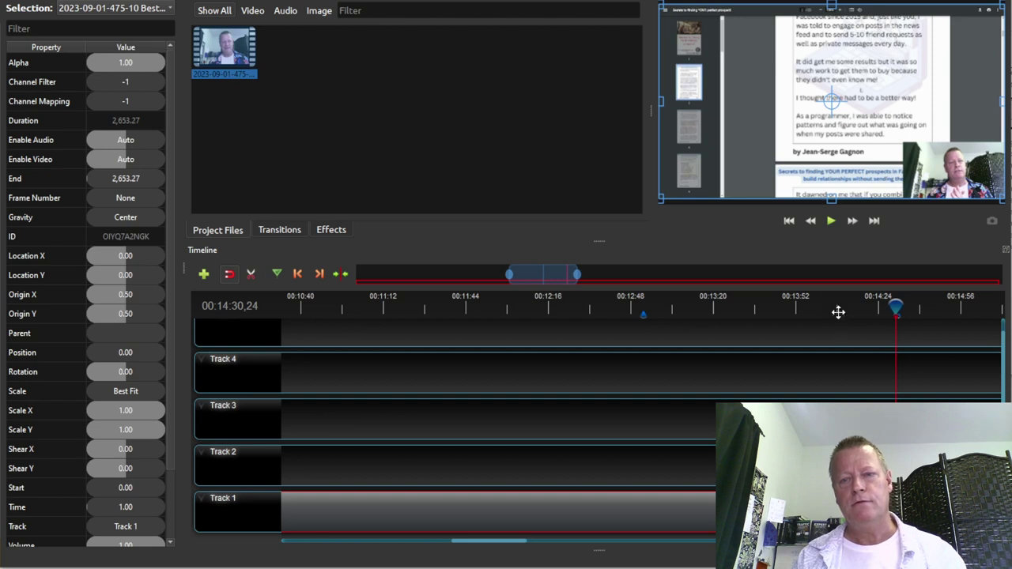
{"action": "left_click", "coordinate": [869, 308]}
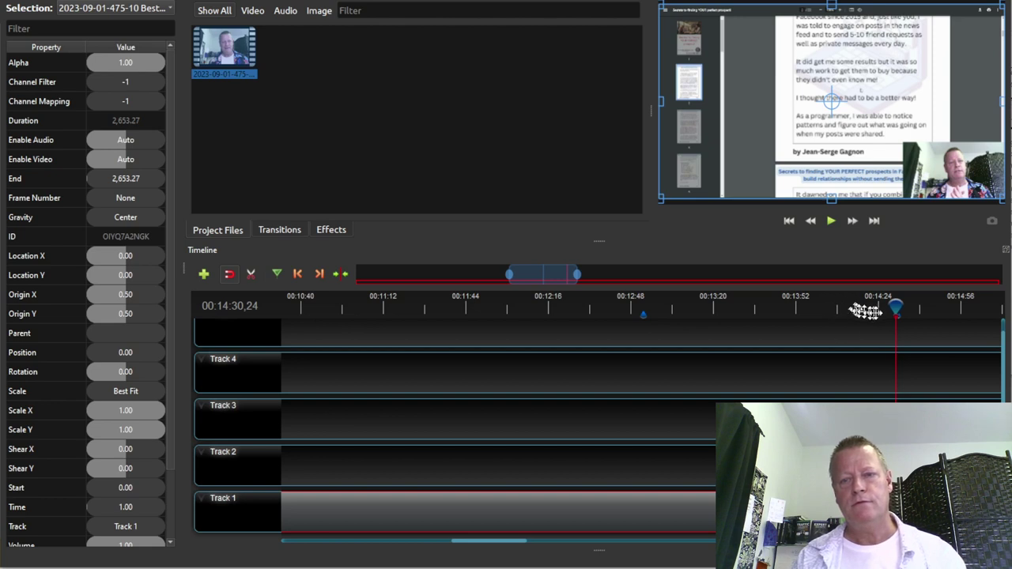
{"action": "left_click", "coordinate": [835, 308]}
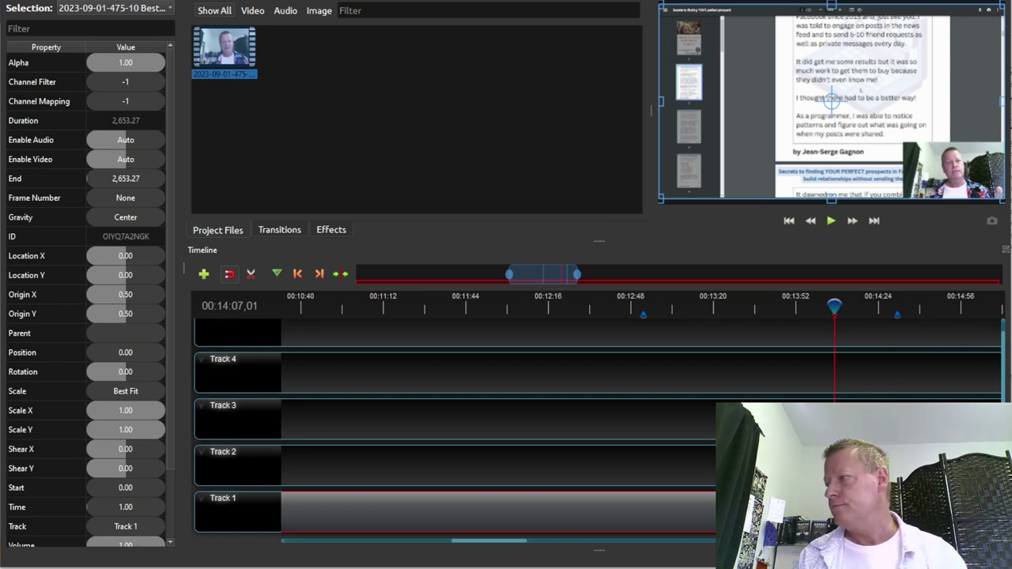
{"action": "key", "text": "shift+Left"}
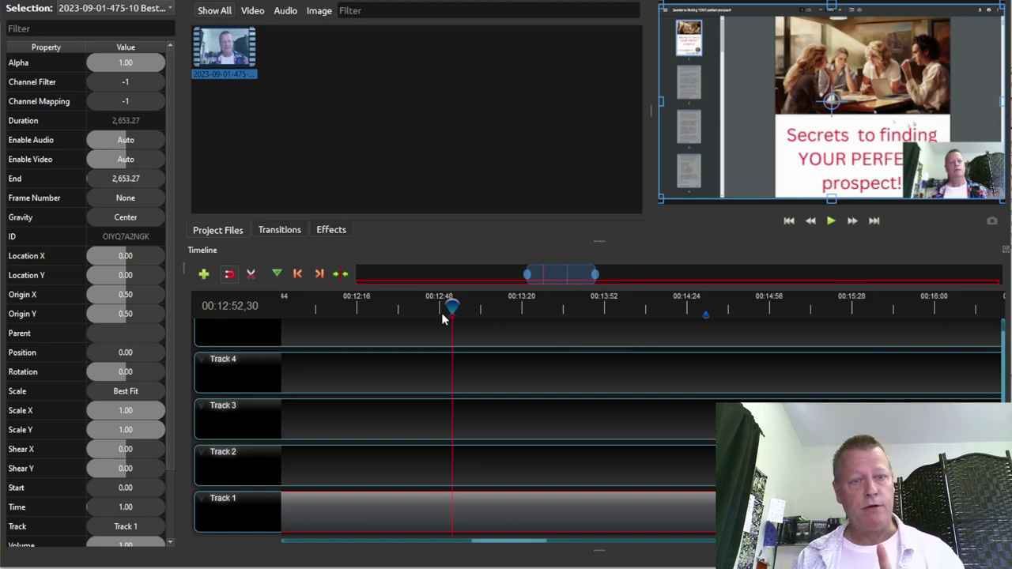
Slice All at the 00:12:52,30 marker, keeping the right side
{"action": "left_click", "coordinate": [318, 274]}
{"action": "left_click", "coordinate": [297, 275]}
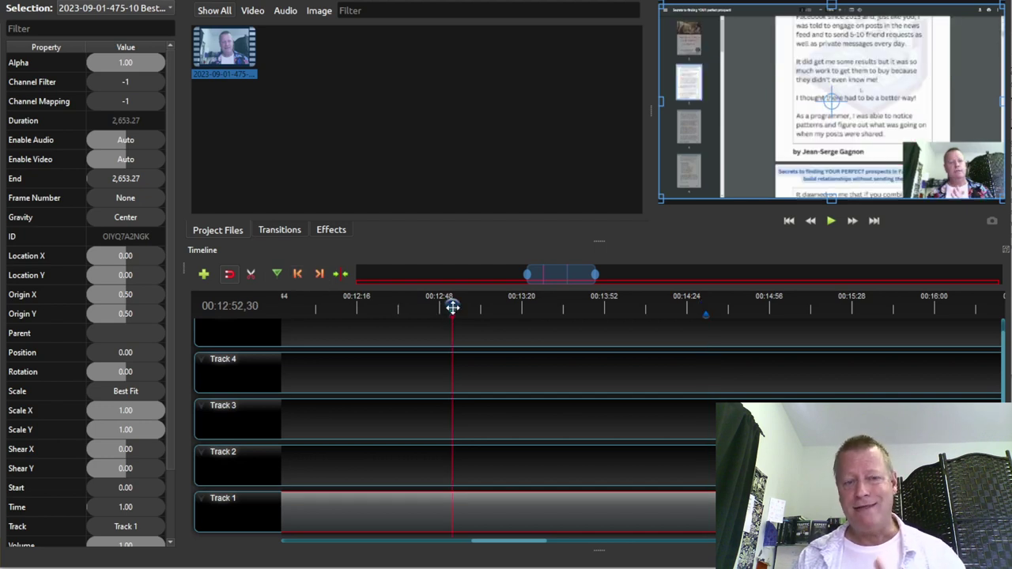
{"action": "right_click", "coordinate": [454, 310]}
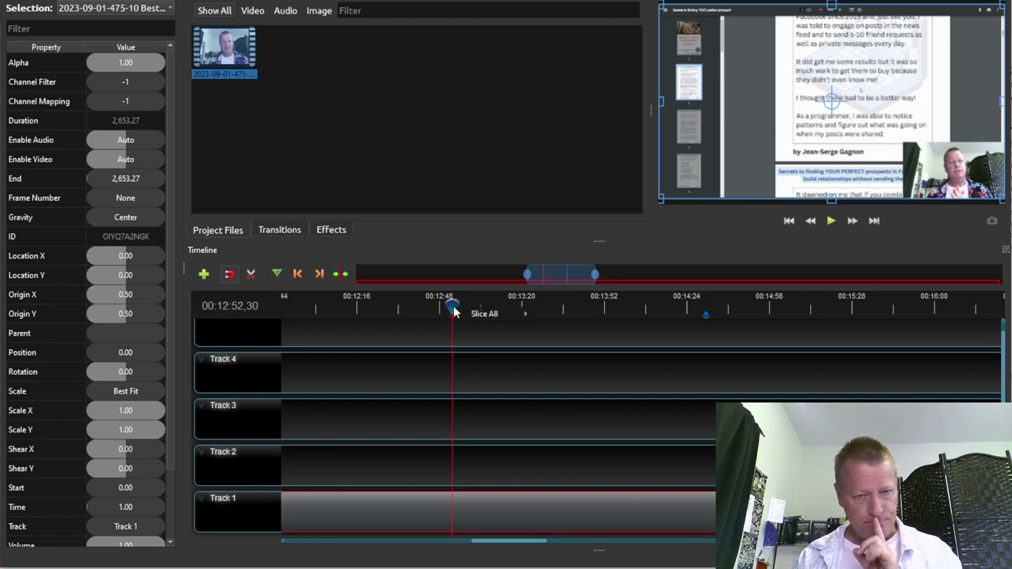
{"action": "mouse_move", "coordinate": [468, 313]}
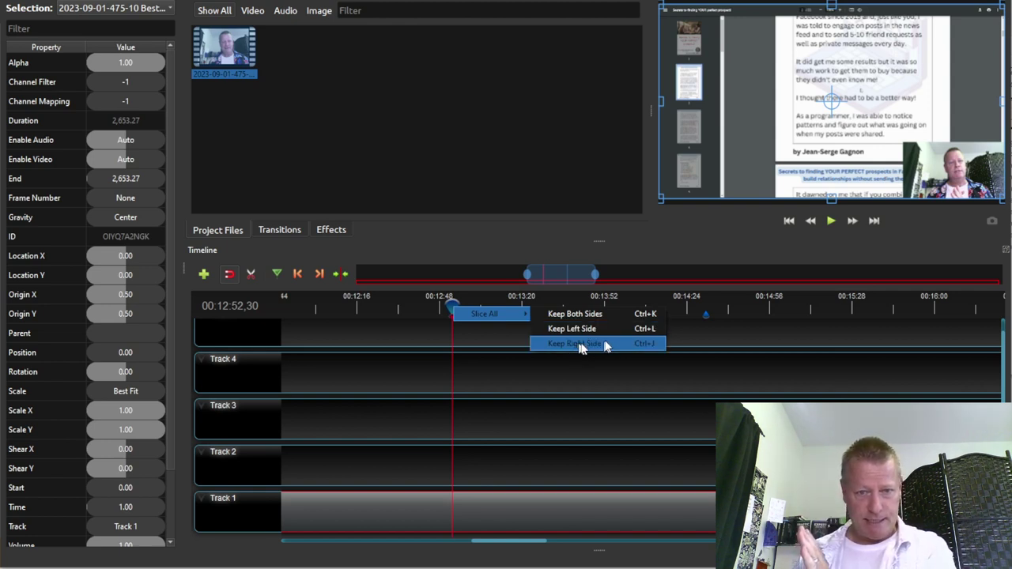
{"action": "left_click", "coordinate": [579, 344]}
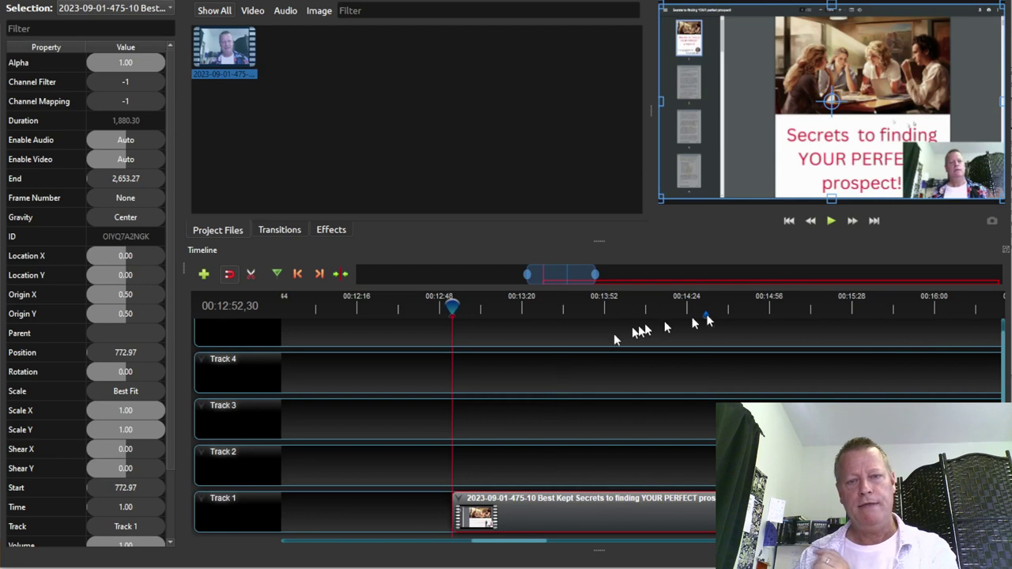
Slice All at the 00:14:31,16 marker, keeping the left side
{"action": "left_click", "coordinate": [319, 274]}
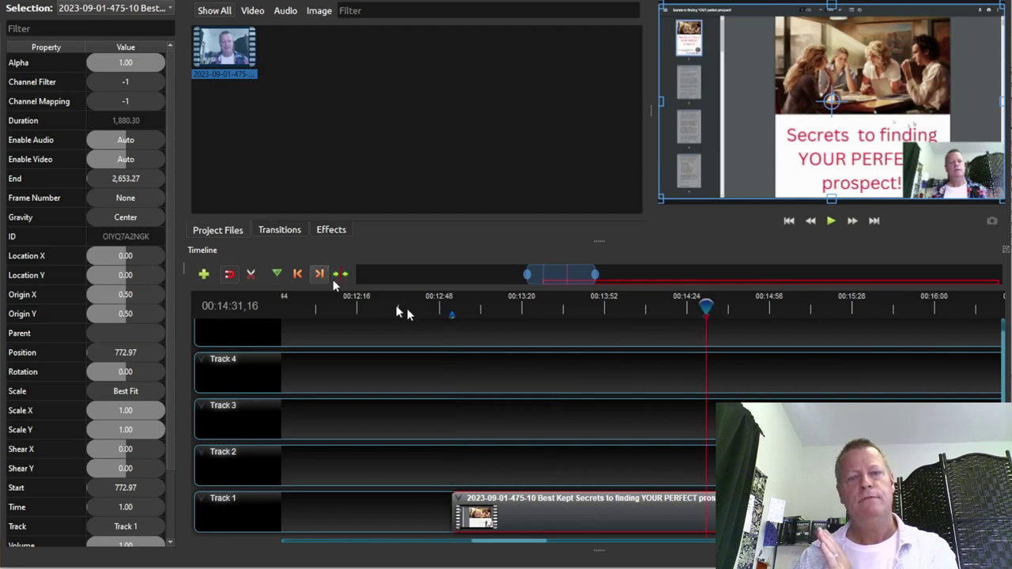
{"action": "right_click", "coordinate": [705, 305]}
{"action": "mouse_move", "coordinate": [722, 314]}
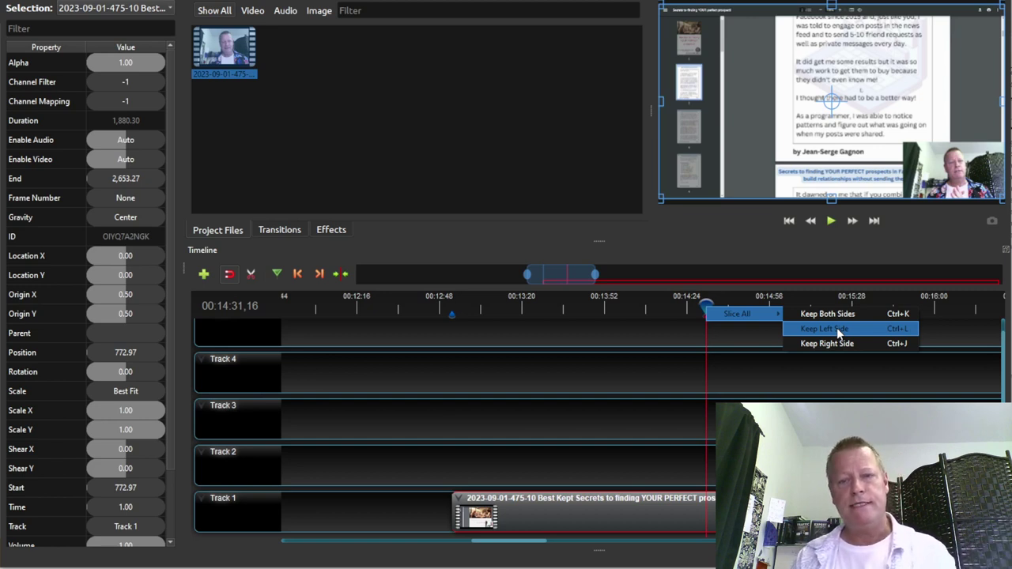
{"action": "left_click", "coordinate": [837, 327]}
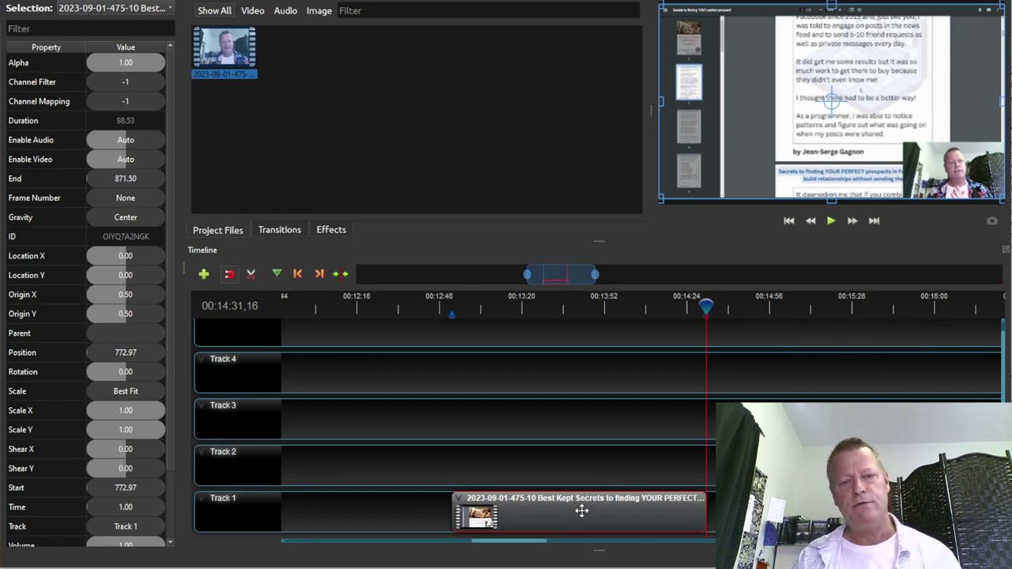
Move the 98.53-second trimmed clip to 0.00 on Track 1 and restore the full editor layout
{"action": "scroll", "coordinate": [582, 511], "scroll_direction": "down", "scroll_amount": 3, "text": "ctrl"}
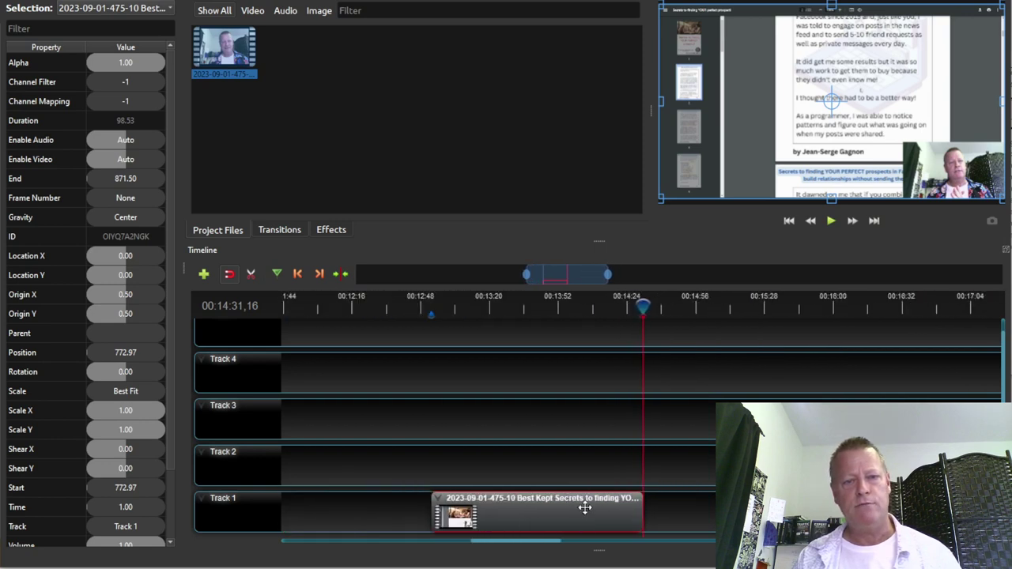
{"action": "scroll", "coordinate": [585, 508], "scroll_direction": "down", "scroll_amount": 5, "text": "ctrl"}
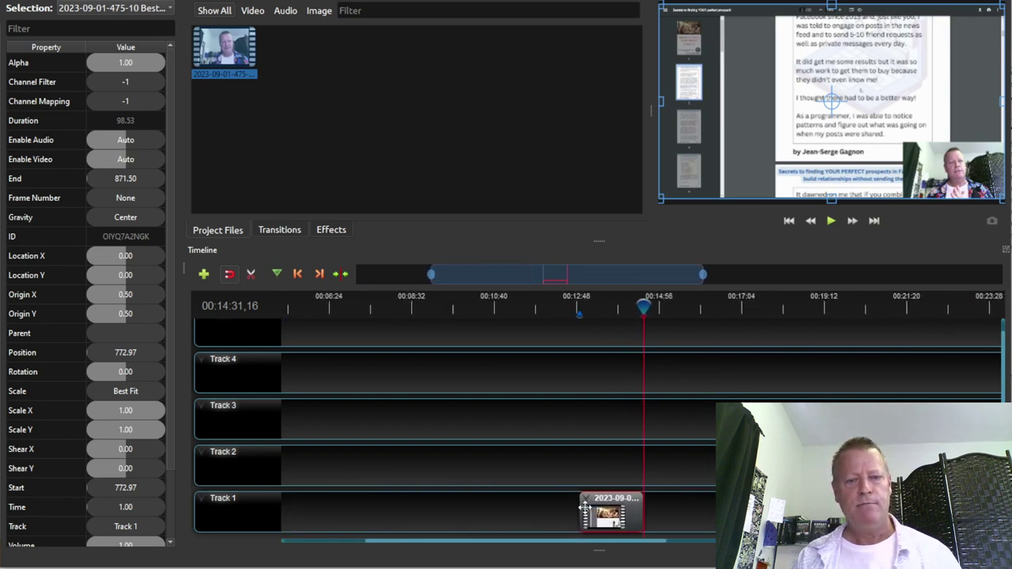
{"action": "scroll", "coordinate": [585, 510], "scroll_direction": "down", "scroll_amount": 5, "text": "ctrl"}
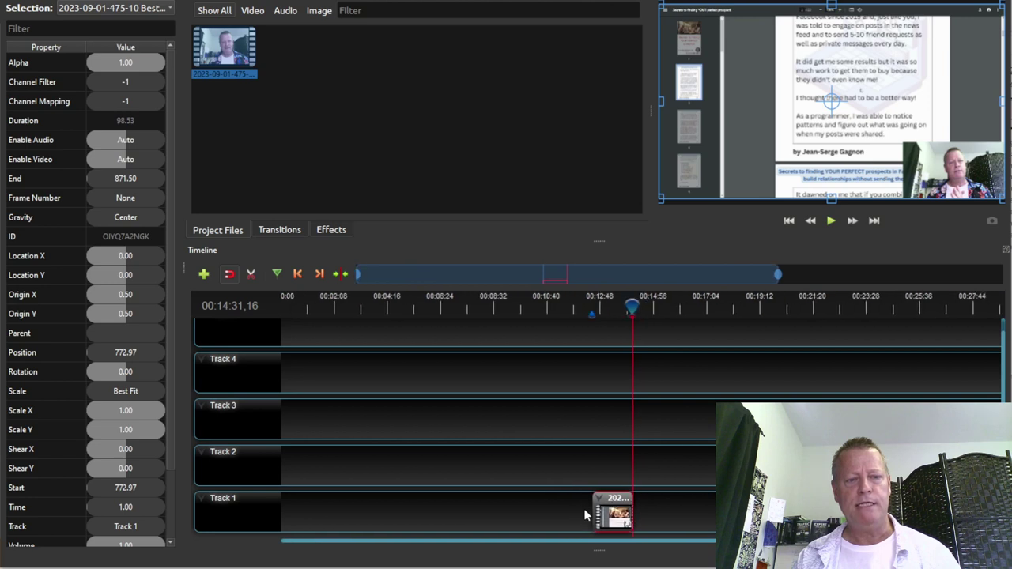
{"action": "scroll", "coordinate": [585, 516], "scroll_direction": "down", "scroll_amount": 1, "text": "ctrl"}
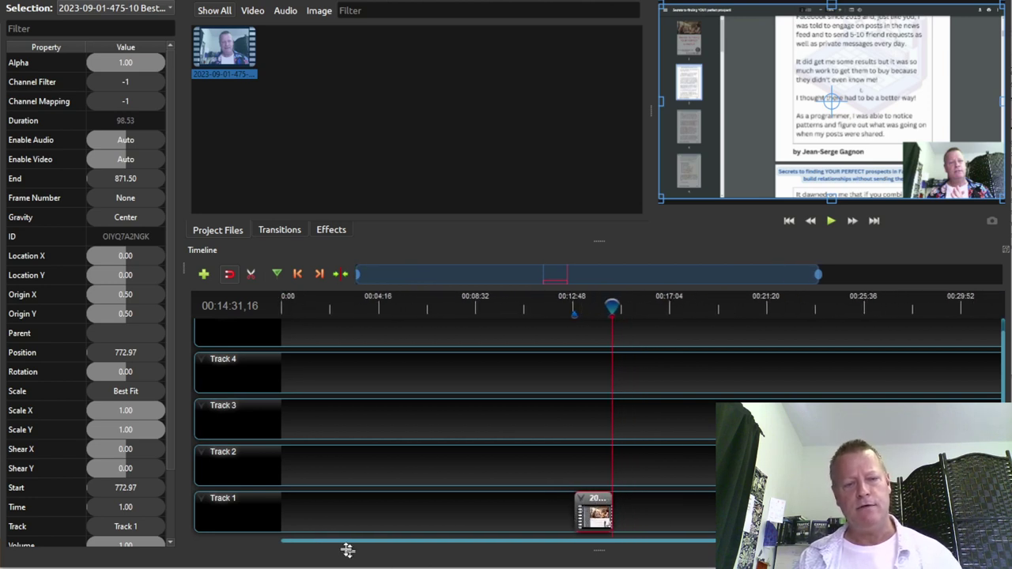
{"action": "left_click_drag", "start_coordinate": [597, 514], "coordinate": [291, 525]}
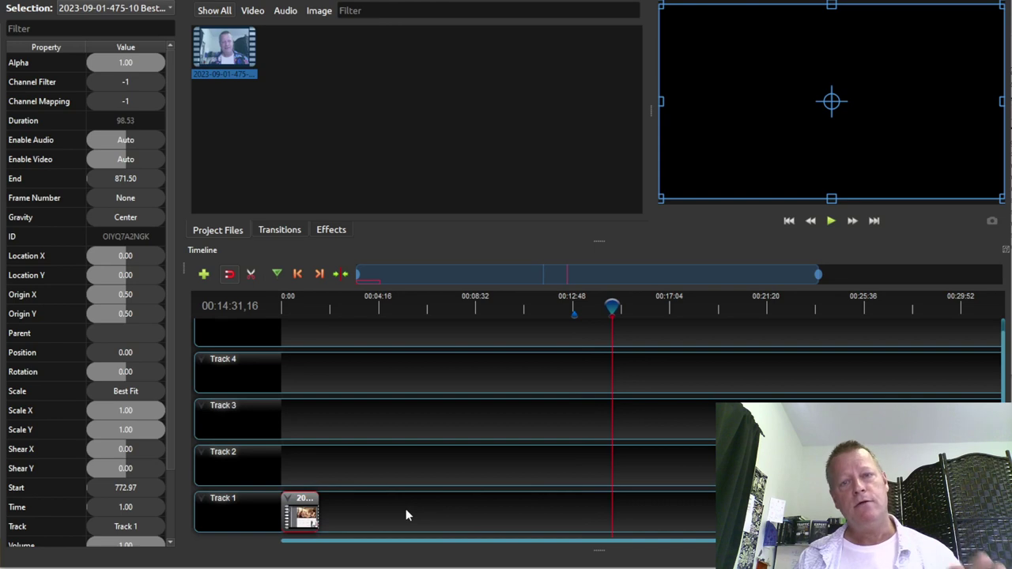
{"action": "left_click", "coordinate": [285, 312]}
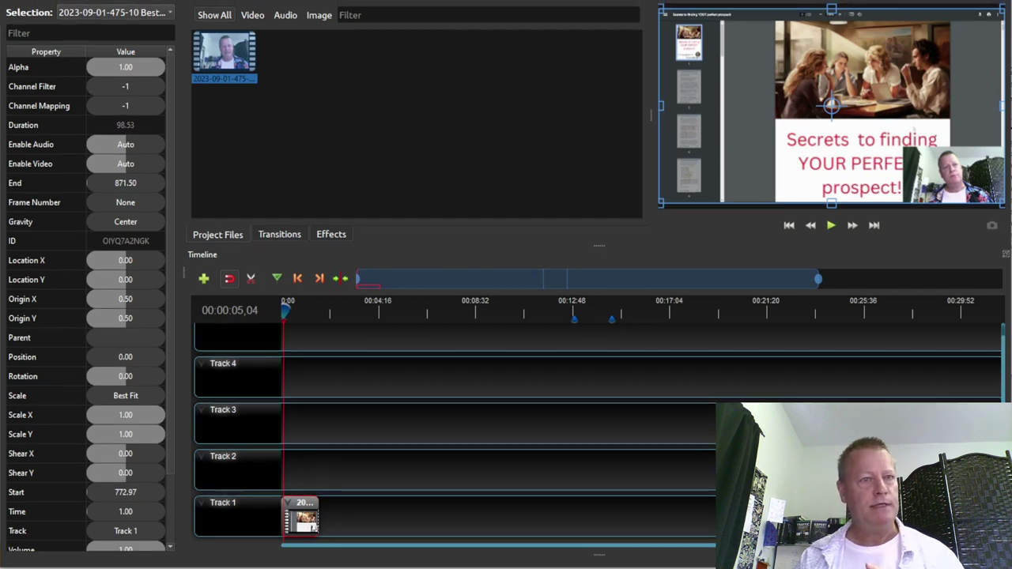
{"action": "key", "text": "F11"}
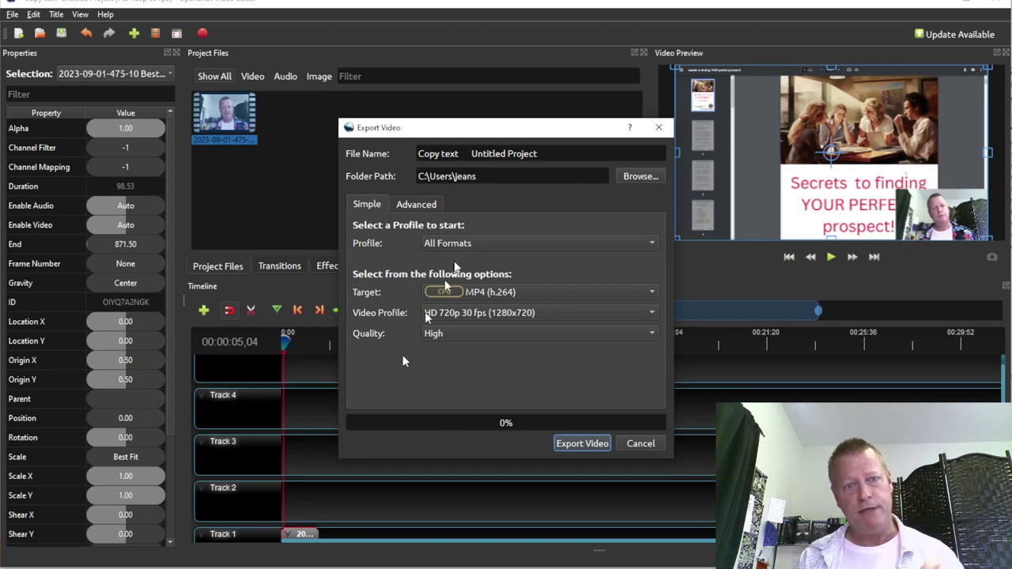
Replace the default export file name with 01-Introduction and browse for a destination folder
{"action": "left_click_drag", "start_coordinate": [538, 154], "coordinate": [400, 156]}
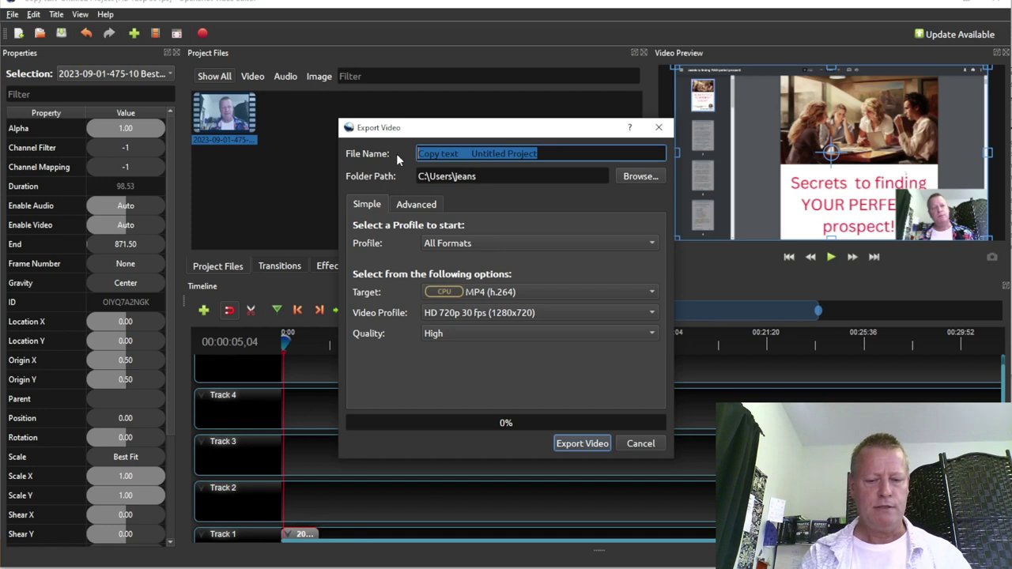
{"action": "type", "text": "001-"}
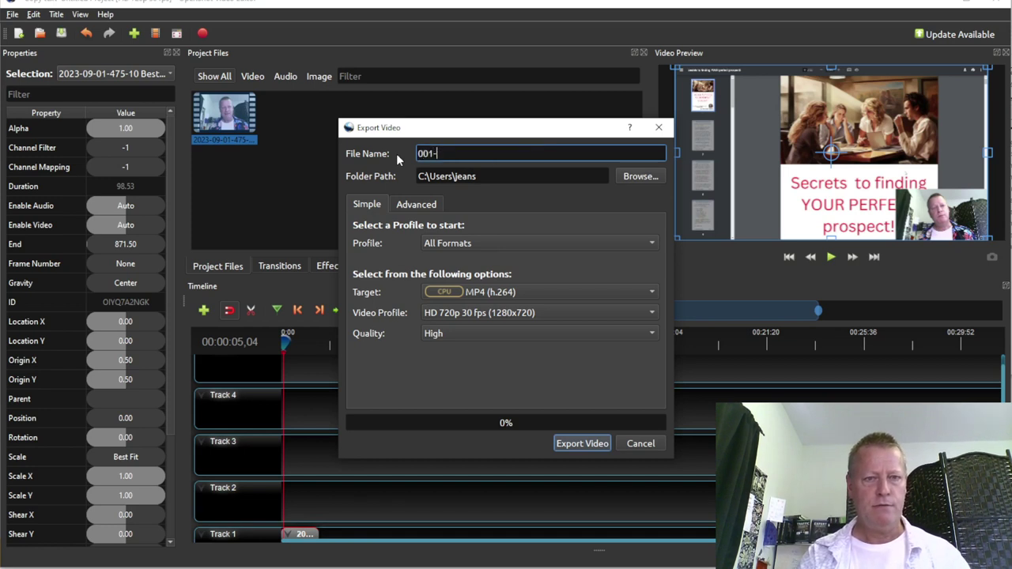
{"action": "type", "text": "0"}
{"action": "key", "text": "BackSpace"}
{"action": "key", "text": "BackSpace"}
{"action": "key", "text": "BackSpace"}
{"action": "key", "text": "BackSpace"}
{"action": "type", "text": "1-Introduction"}
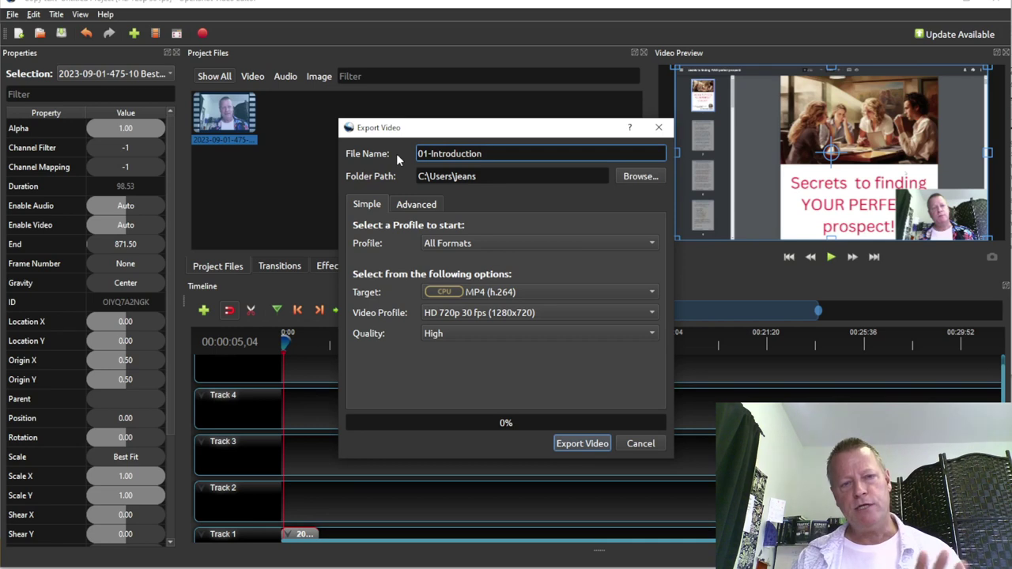
{"action": "left_click", "coordinate": [639, 175]}
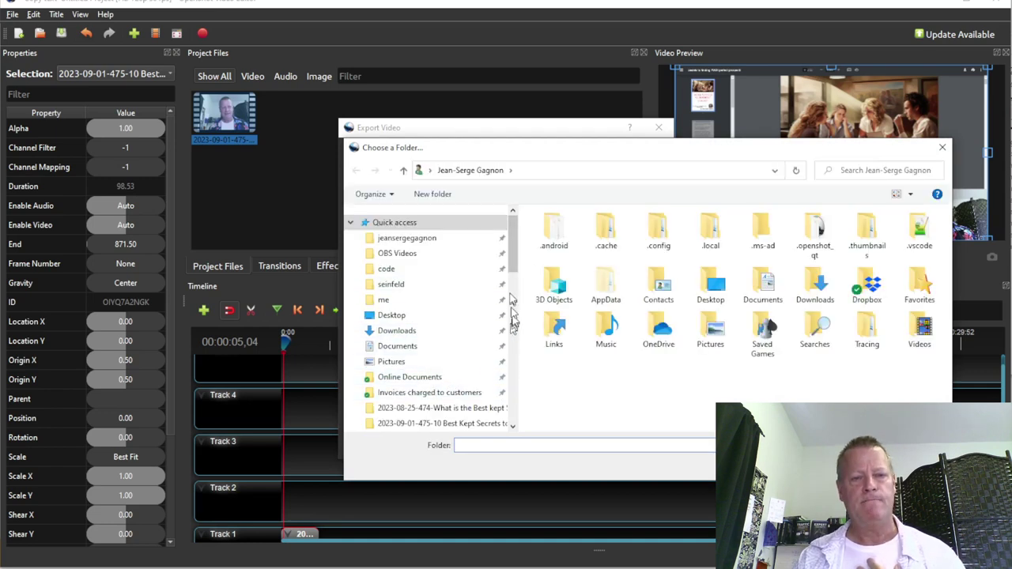
Navigate the folder chooser from the home folder into the Facebook prospects course folder
{"action": "left_click", "coordinate": [427, 239]}
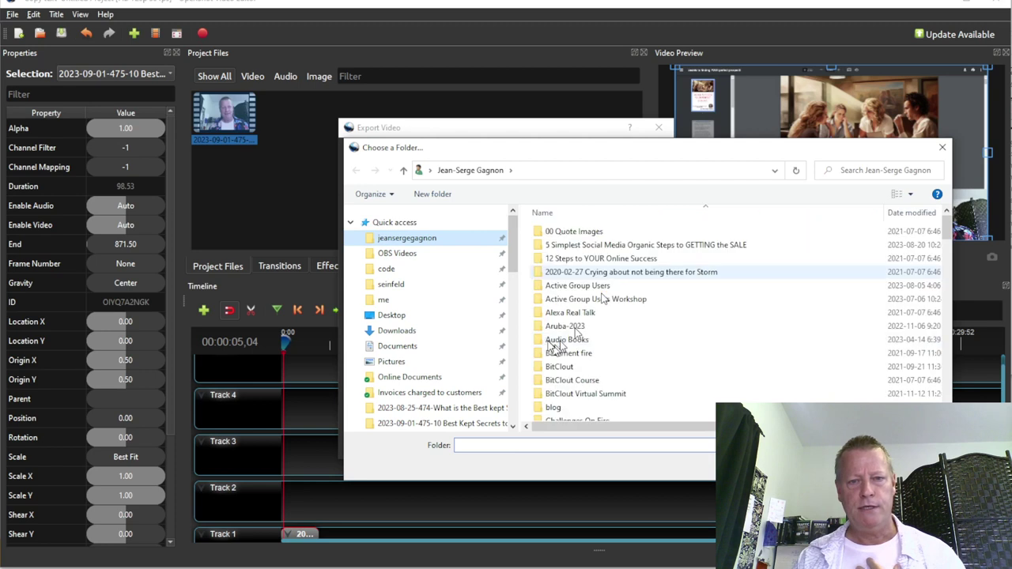
{"action": "scroll", "coordinate": [598, 299], "scroll_direction": "down", "scroll_amount": 4}
{"action": "scroll", "coordinate": [596, 299], "scroll_direction": "down", "scroll_amount": 4}
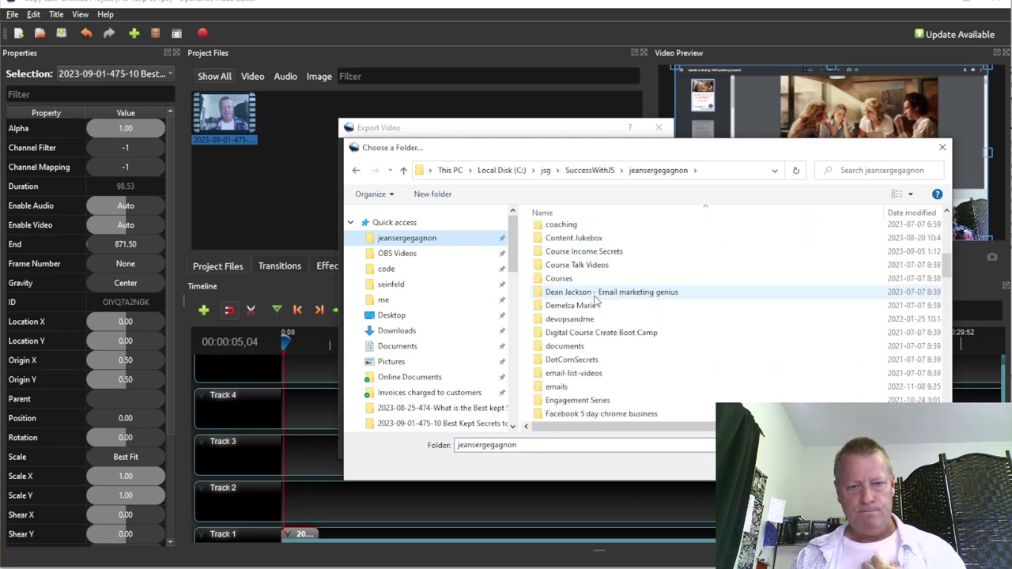
{"action": "scroll", "coordinate": [597, 298], "scroll_direction": "down", "scroll_amount": 7}
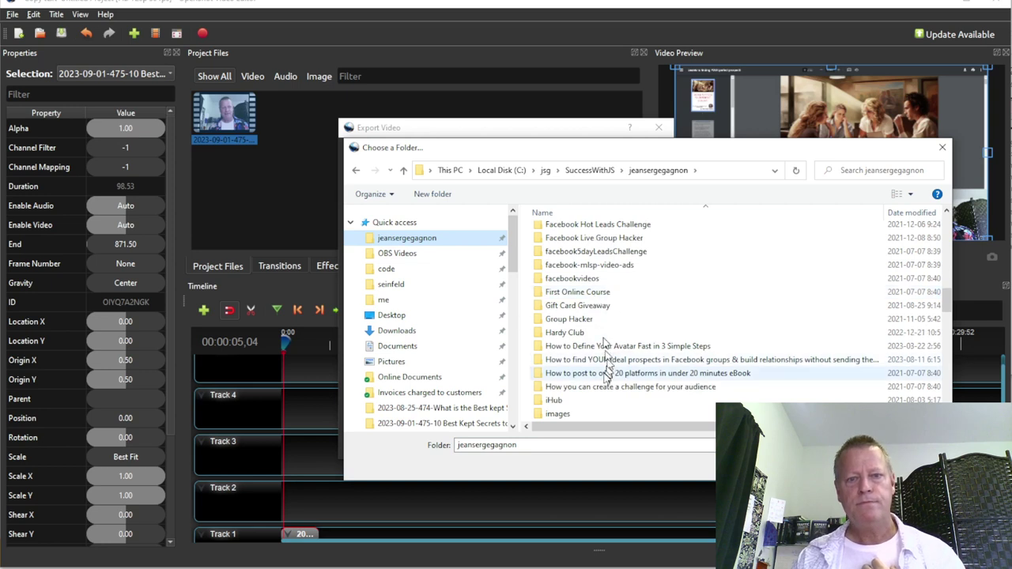
{"action": "double_click", "coordinate": [678, 361]}
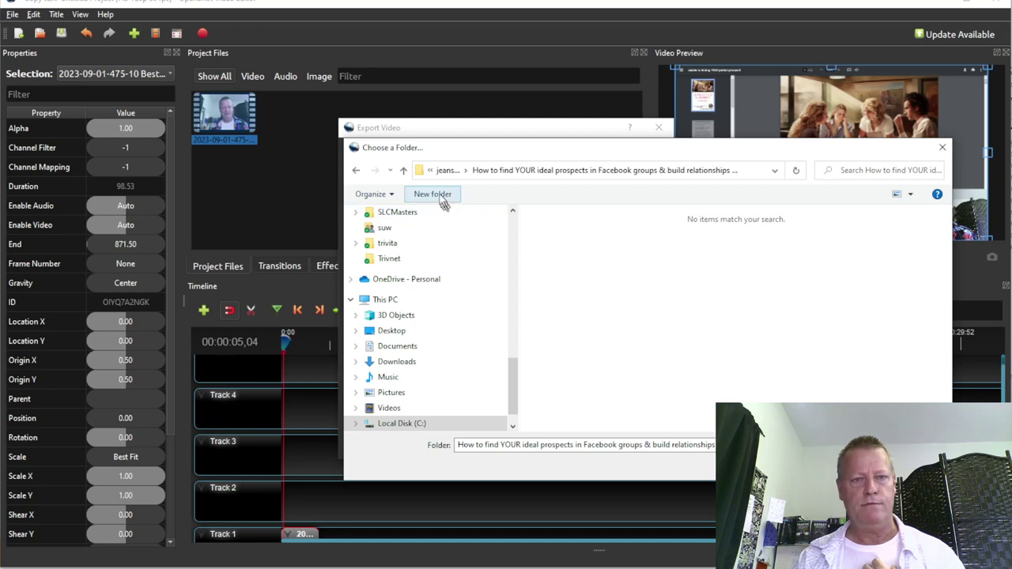
Create a new folder named Course there and open it as the destination
{"action": "type", "text": "C"}
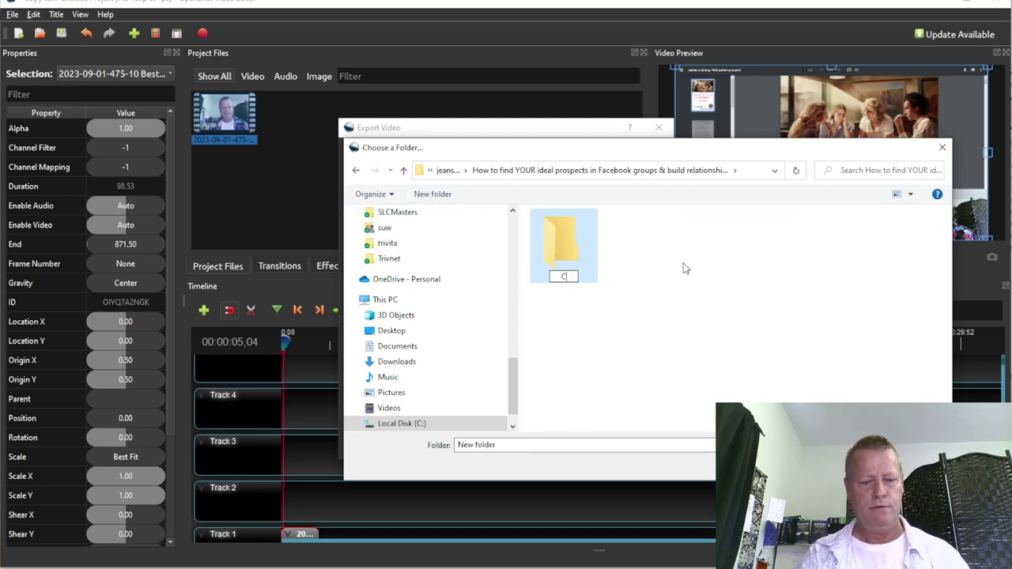
{"action": "type", "text": "ourse"}
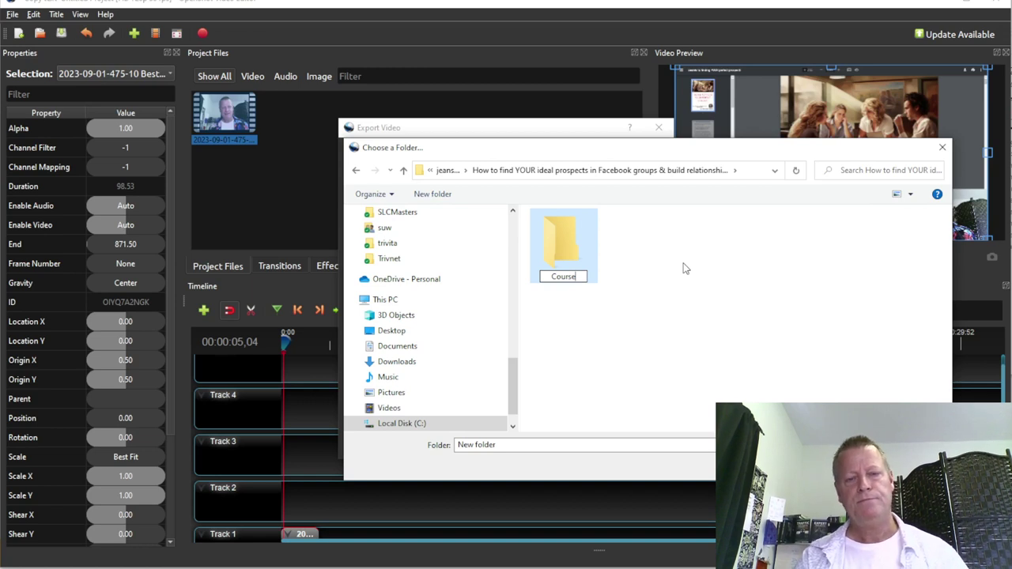
{"action": "key", "text": "Return"}
{"action": "key", "text": "Return"}
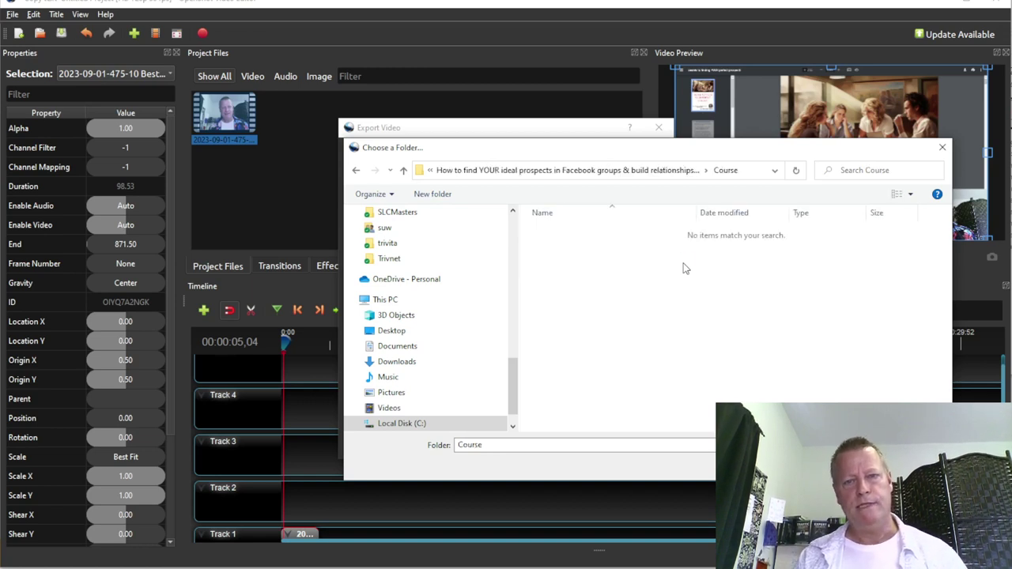
{"action": "key", "text": "Return"}
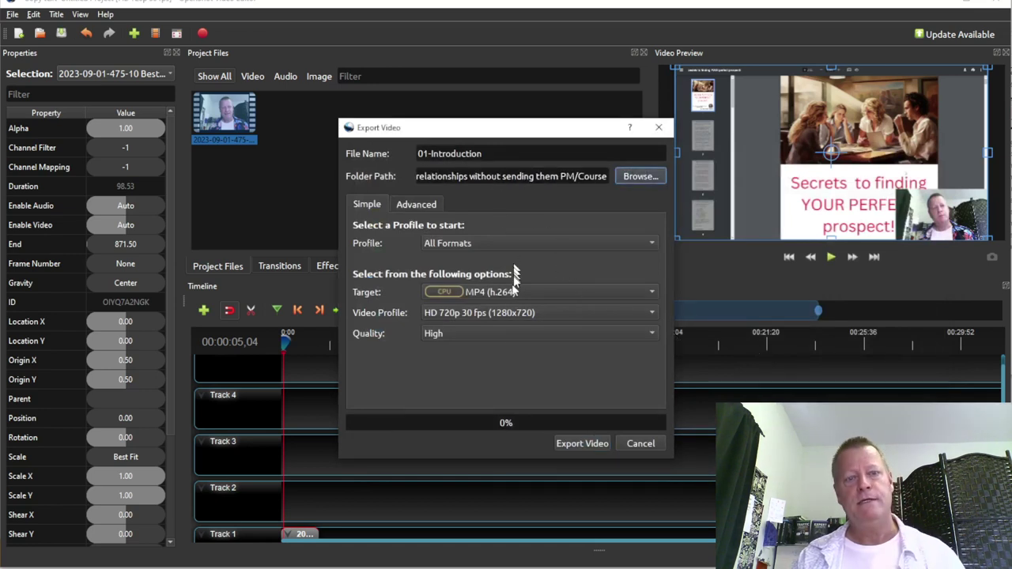
Set the export video profile to HD 720p 29.97 fps (1280x720) and quality to Med
{"action": "left_click", "coordinate": [480, 315]}
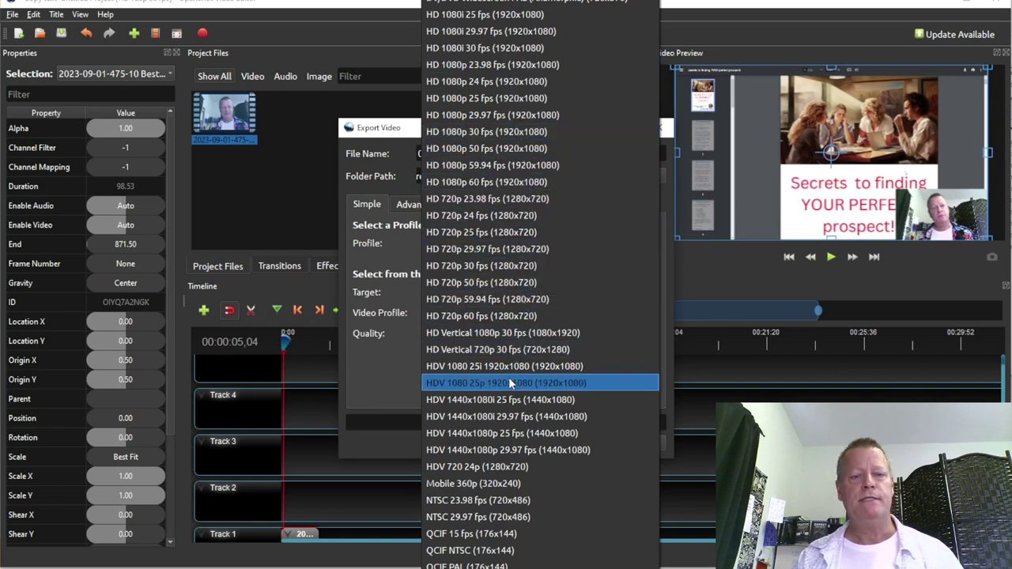
{"action": "scroll", "coordinate": [512, 383], "scroll_direction": "down", "scroll_amount": 3}
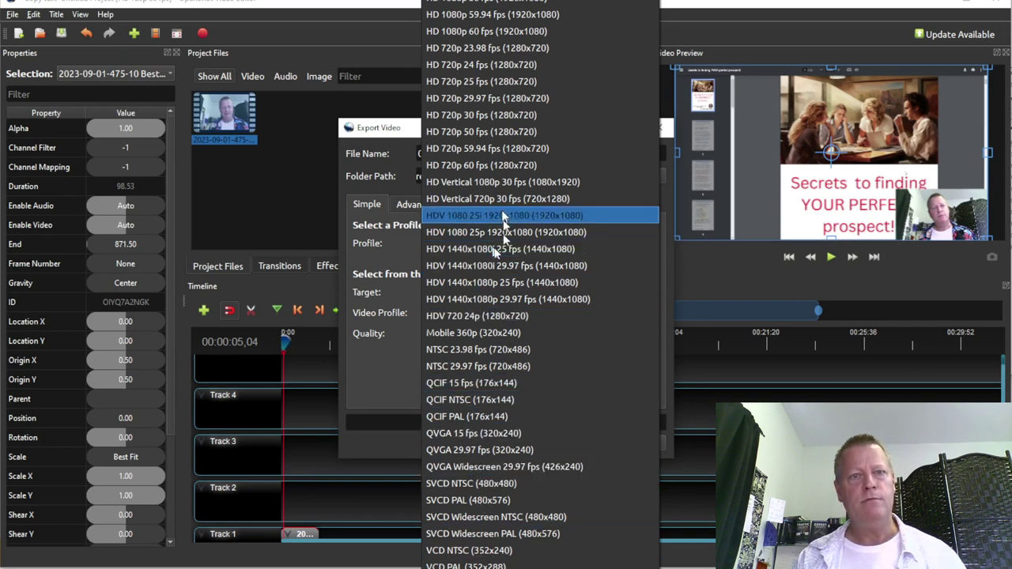
{"action": "scroll", "coordinate": [507, 197], "scroll_direction": "up", "scroll_amount": 11}
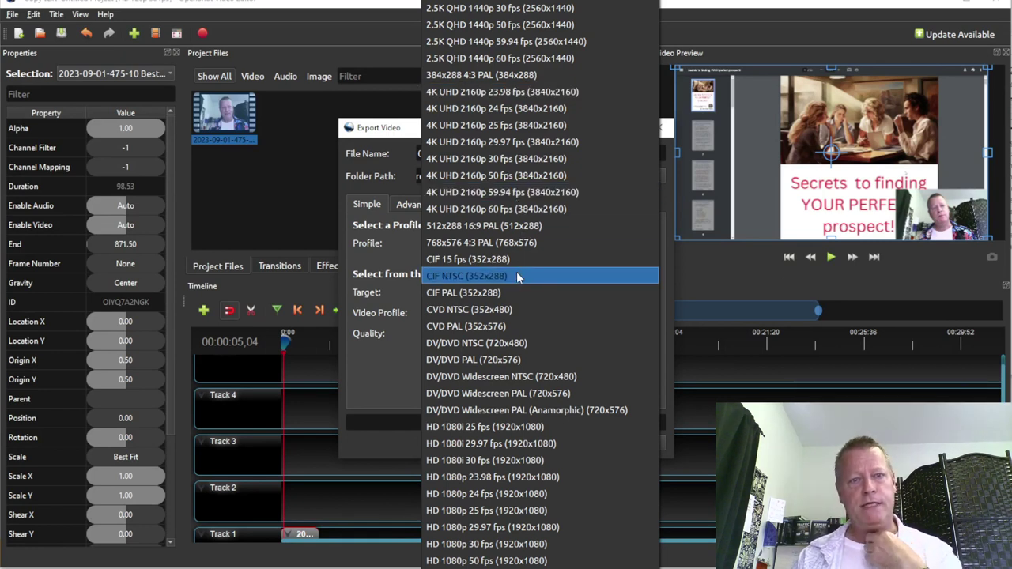
{"action": "scroll", "coordinate": [517, 276], "scroll_direction": "down", "scroll_amount": 2}
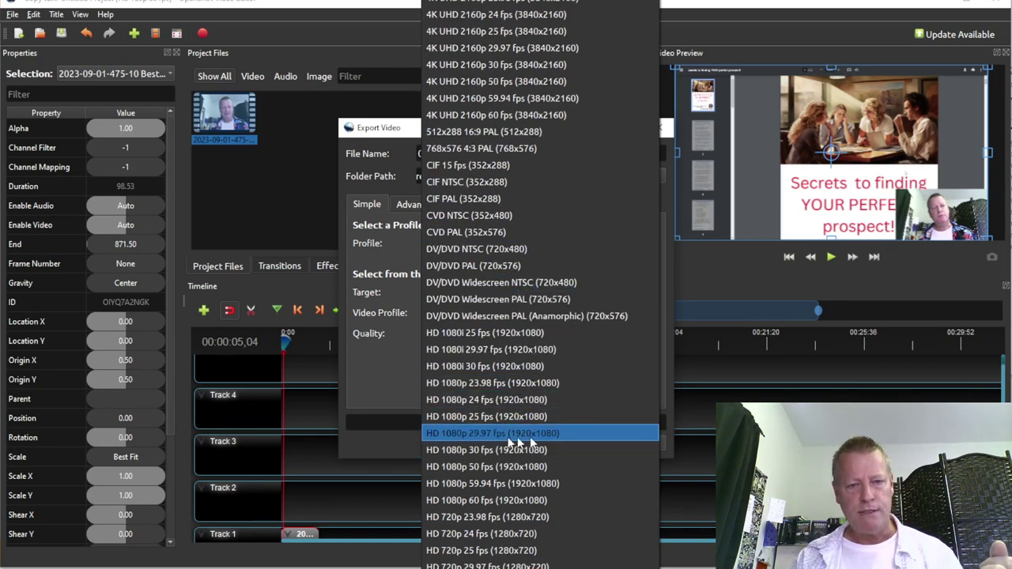
{"action": "scroll", "coordinate": [506, 440], "scroll_direction": "down", "scroll_amount": 2}
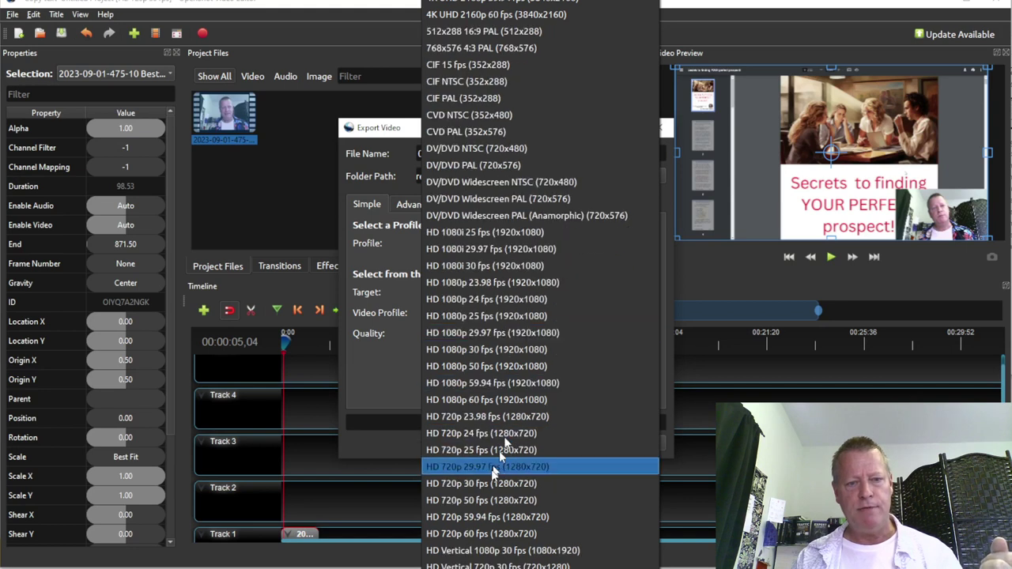
{"action": "left_click", "coordinate": [500, 466]}
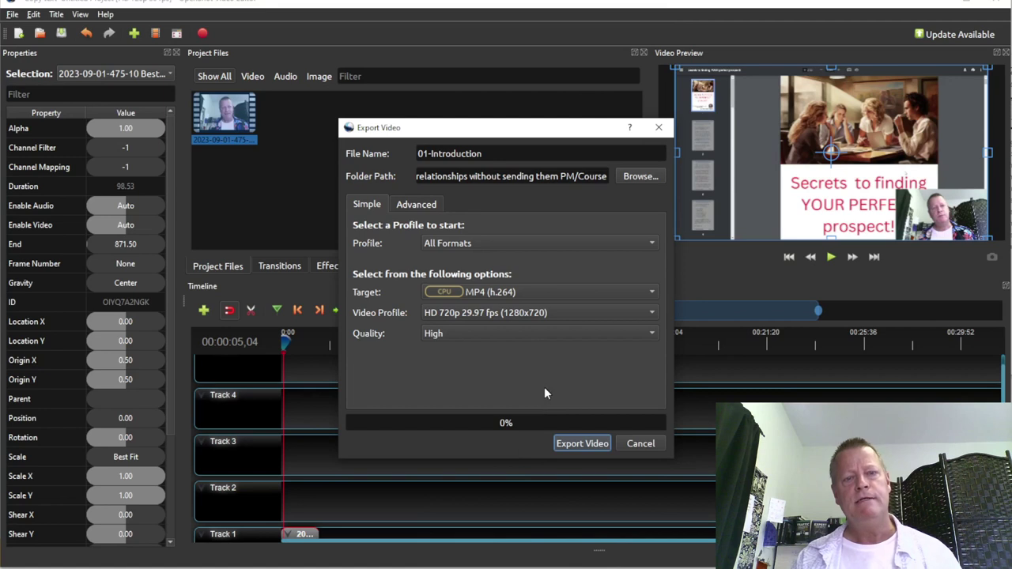
{"action": "left_click", "coordinate": [461, 336]}
{"action": "left_click", "coordinate": [462, 317]}
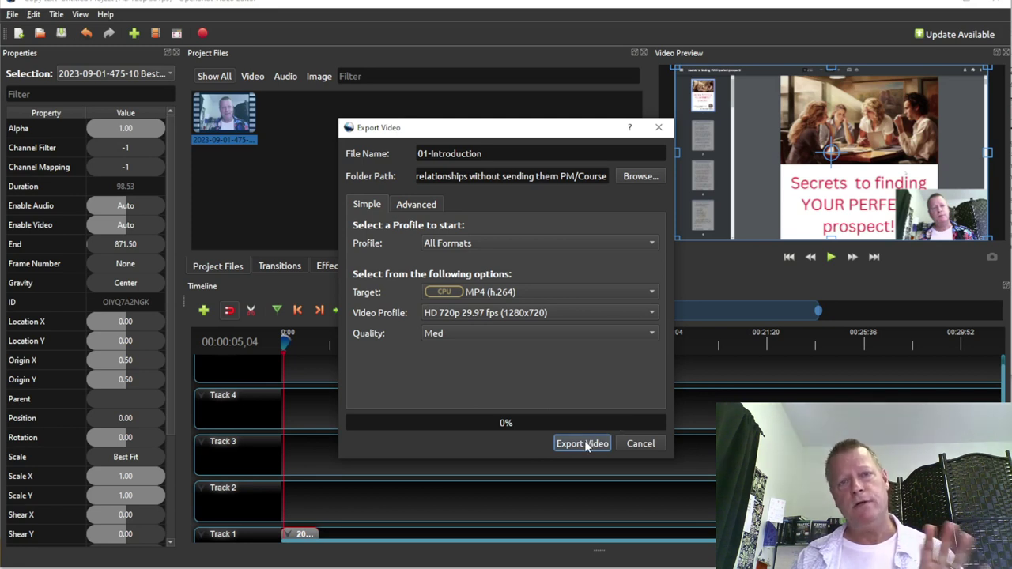
Run the 01-Introduction MP4 export to 100% and close the finished export window
{"action": "key", "text": "Return"}
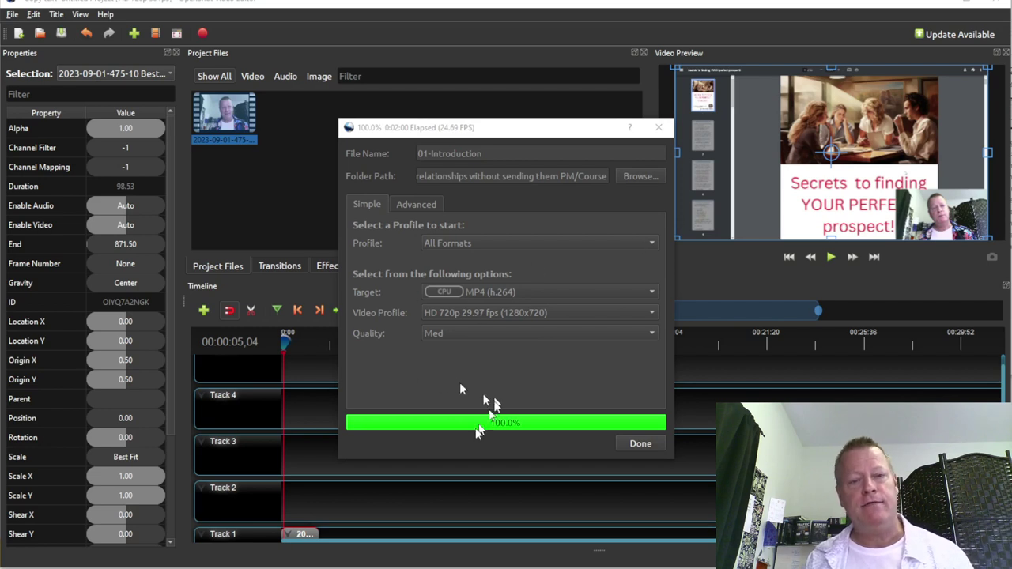
{"action": "left_click", "coordinate": [640, 445]}
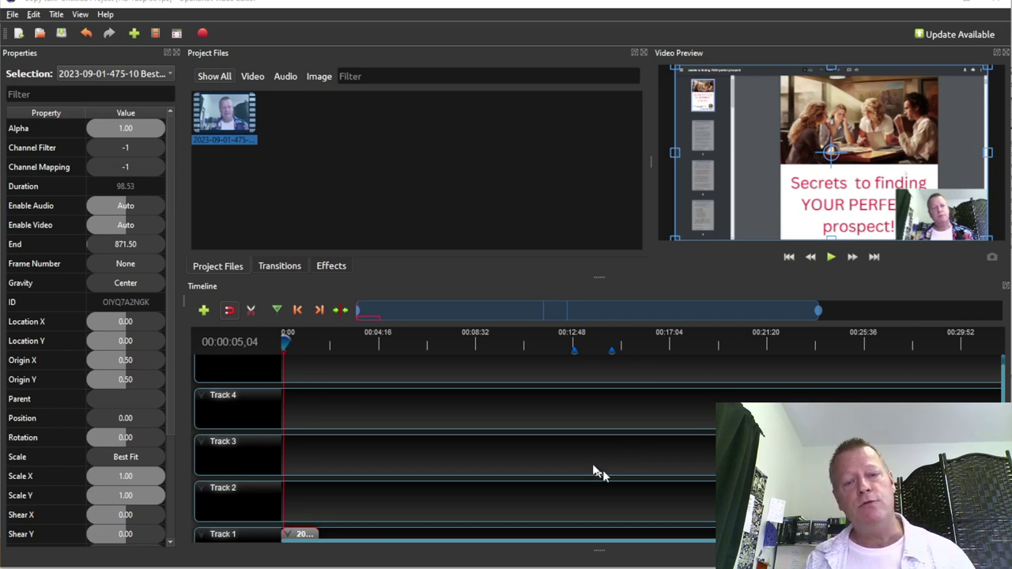
Undo the trim so the Track 1 clip starts at 0:00, then jump to the 00:12:52,30 marker
{"action": "scroll", "coordinate": [593, 466], "scroll_direction": "down", "scroll_amount": 1}
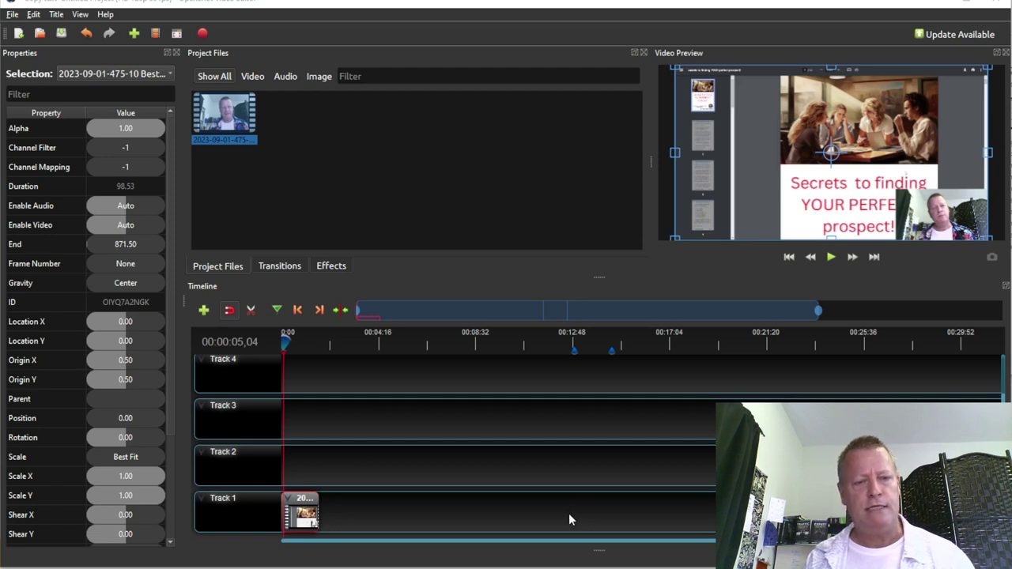
{"action": "left_click", "coordinate": [492, 511]}
{"action": "key", "text": "ctrl+z"}
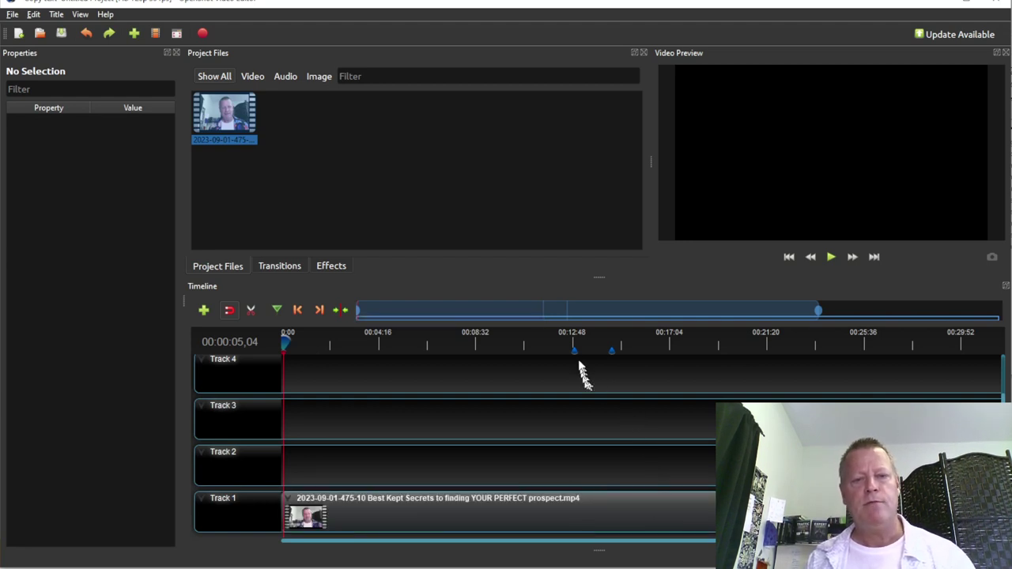
{"action": "left_click", "coordinate": [319, 309]}
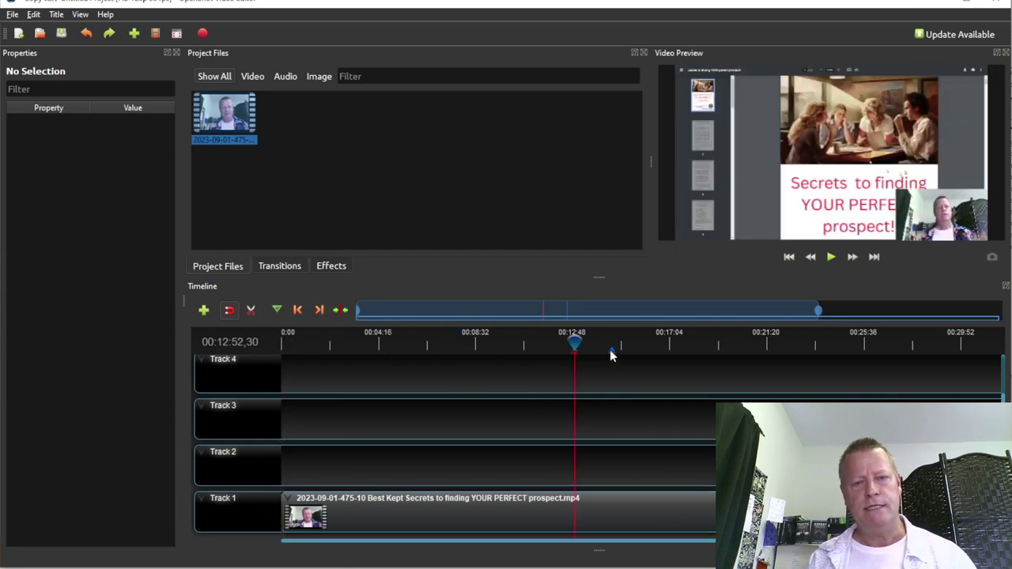
Remove the timeline markers near 00:14:30 and 00:12:48, leaving the playhead near 00:15:04
{"action": "right_click", "coordinate": [612, 355]}
{"action": "left_click", "coordinate": [631, 360]}
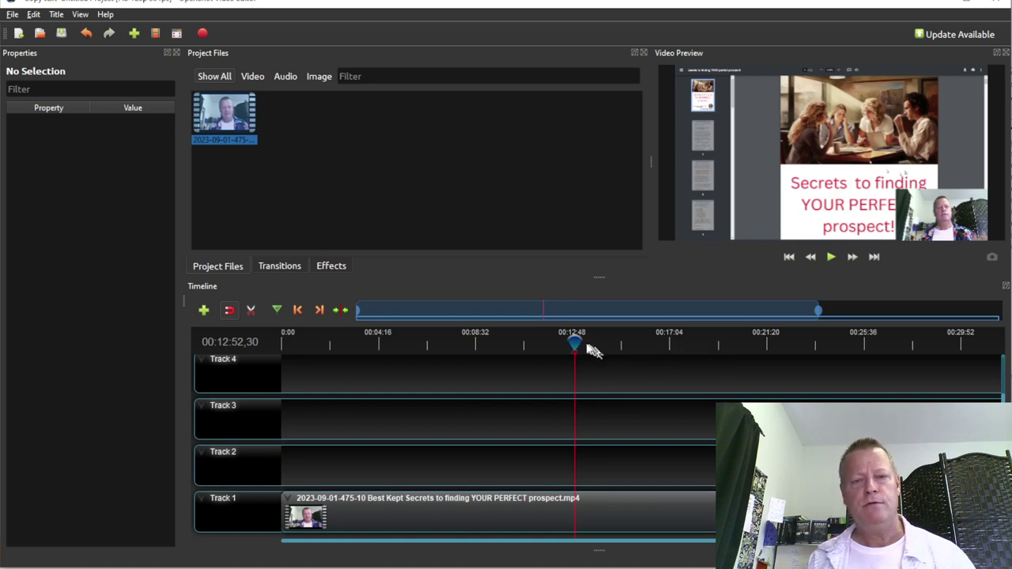
{"action": "left_click_drag", "start_coordinate": [575, 345], "coordinate": [624, 345]}
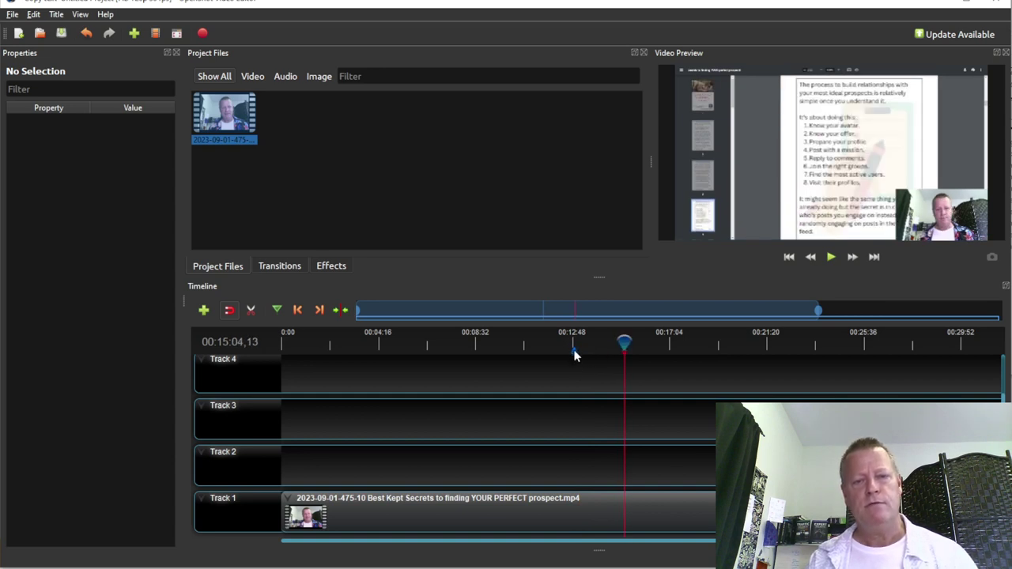
{"action": "right_click", "coordinate": [574, 356]}
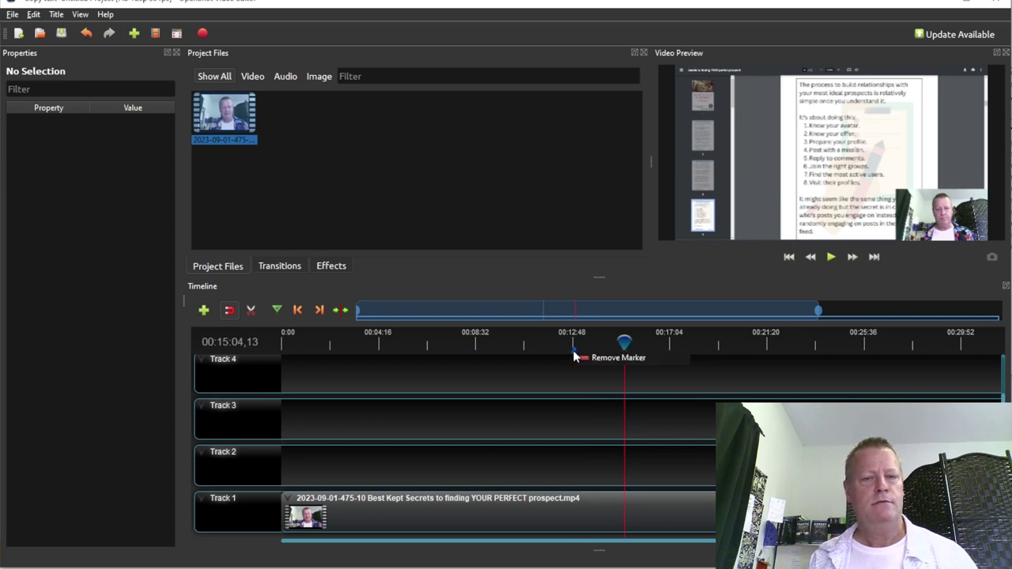
{"action": "left_click", "coordinate": [607, 359]}
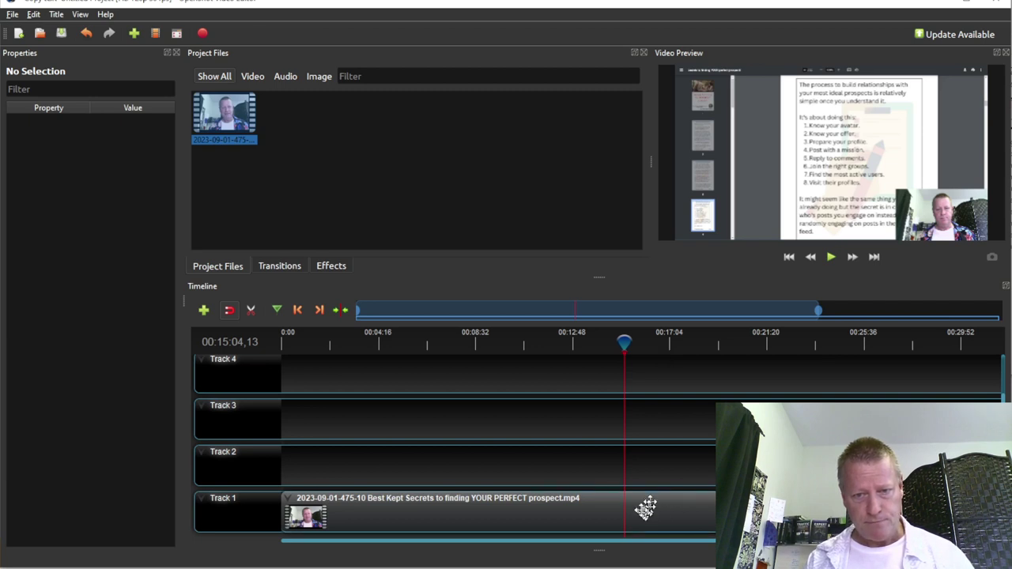
Zoom into the timeline and step the playhead forward from 00:15:33 to 00:17:06
{"action": "scroll", "coordinate": [642, 510], "scroll_direction": "up", "scroll_amount": 2}
{"action": "scroll", "coordinate": [641, 510], "scroll_direction": "up", "scroll_amount": 5}
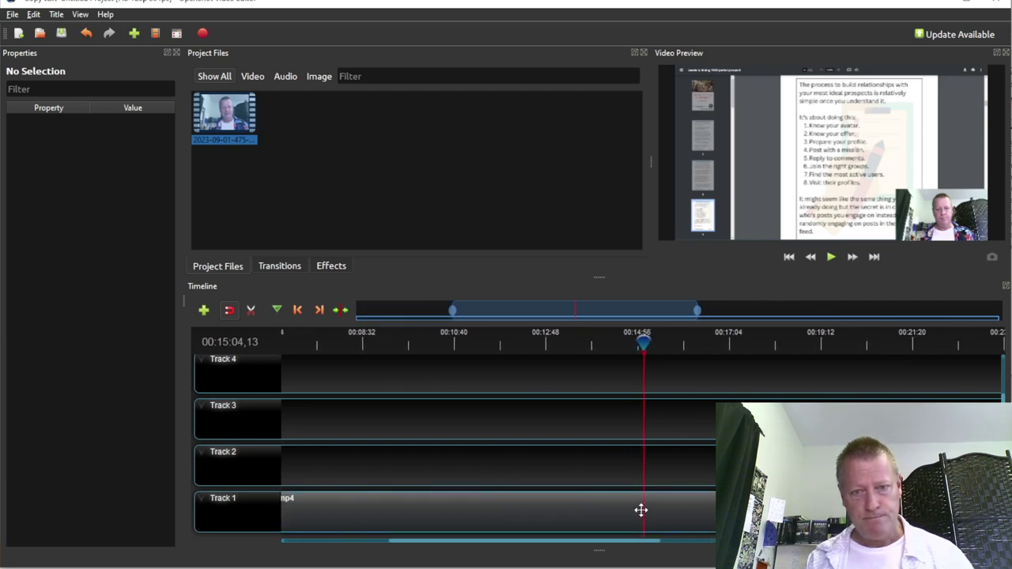
{"action": "scroll", "coordinate": [641, 510], "scroll_direction": "up", "scroll_amount": 2}
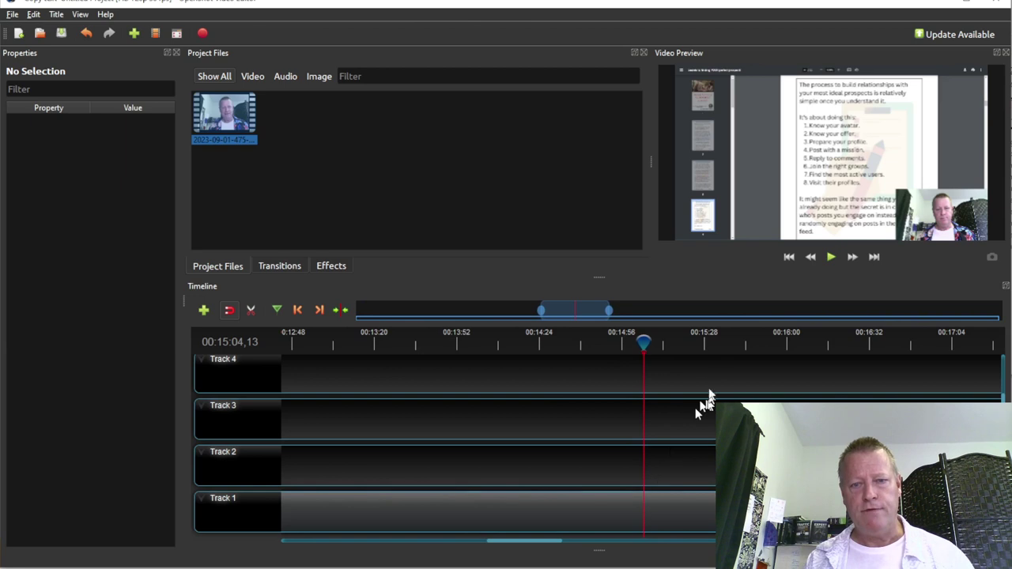
{"action": "left_click", "coordinate": [716, 347]}
{"action": "left_click", "coordinate": [716, 345]}
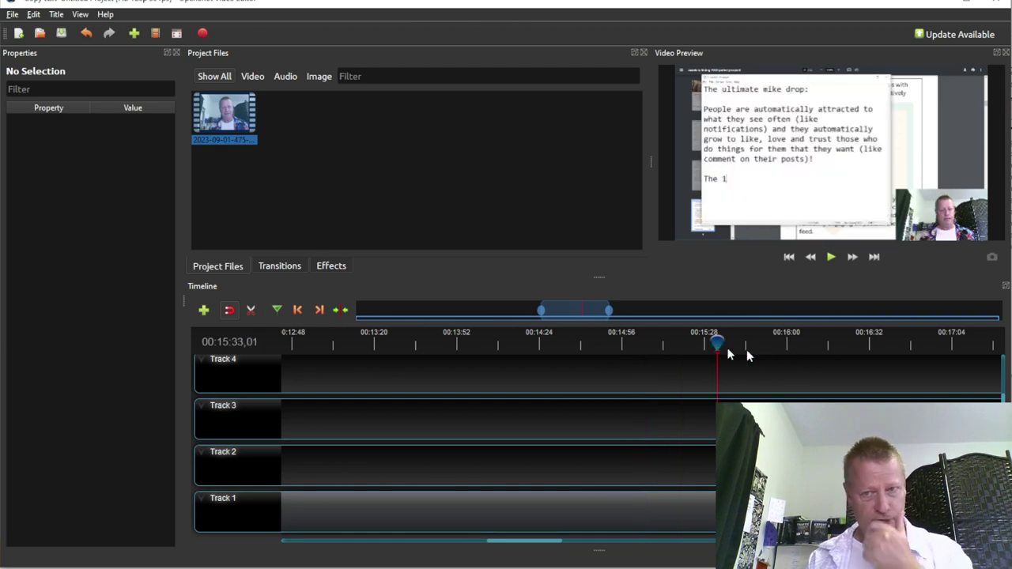
{"action": "left_click", "coordinate": [777, 347]}
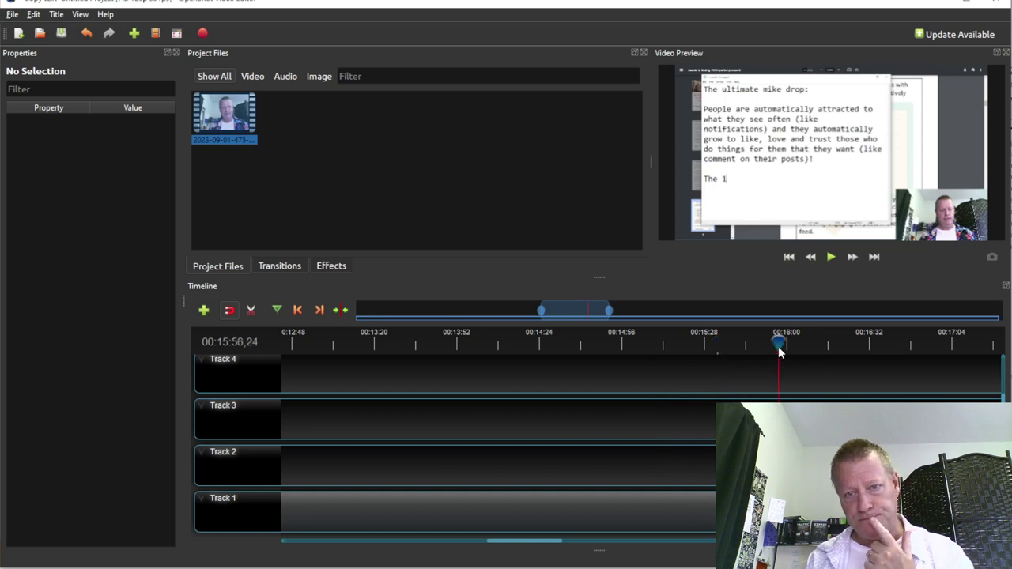
{"action": "left_click", "coordinate": [822, 349]}
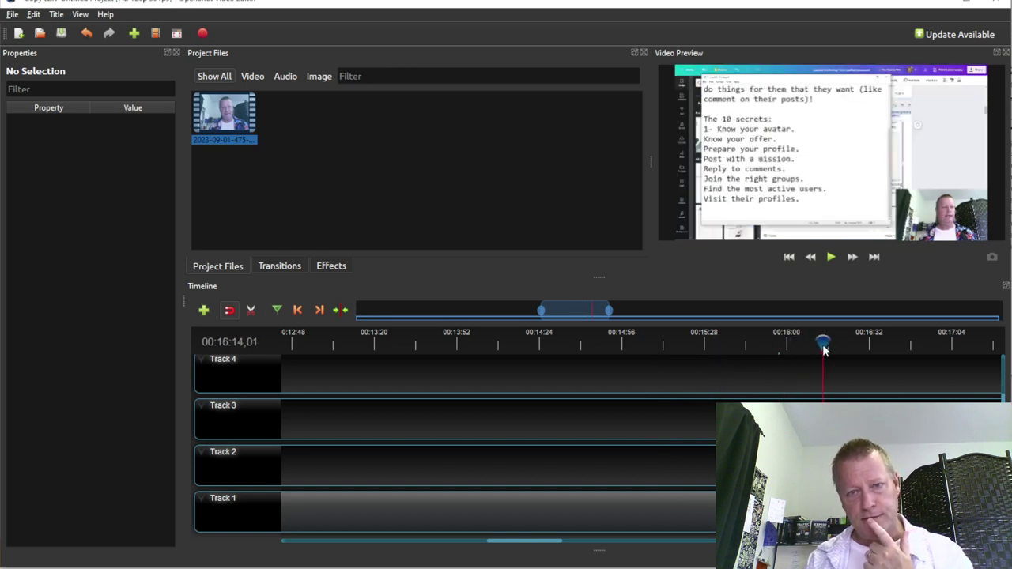
{"action": "left_click", "coordinate": [861, 346]}
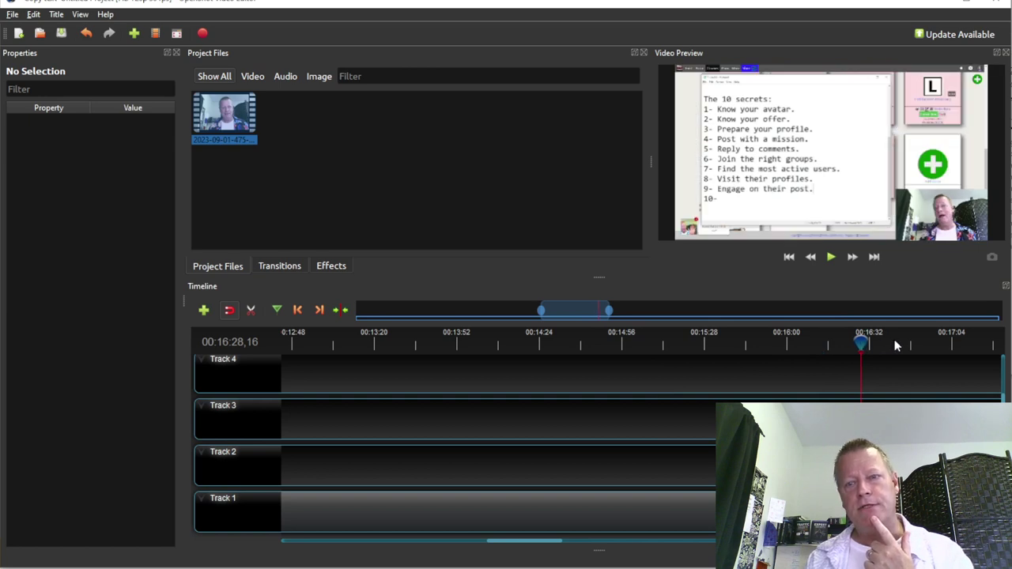
{"action": "left_click", "coordinate": [896, 345]}
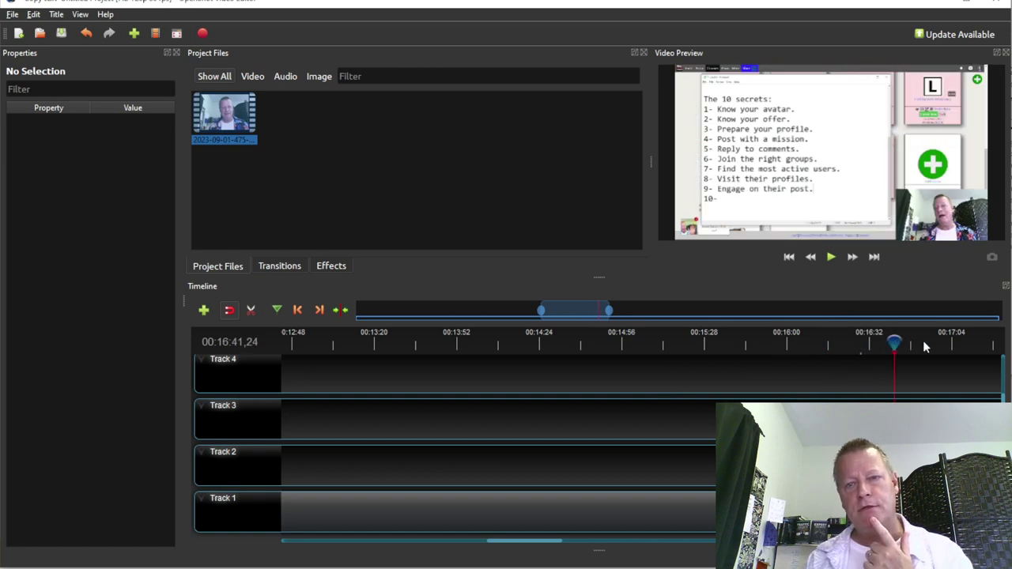
{"action": "left_click", "coordinate": [924, 345]}
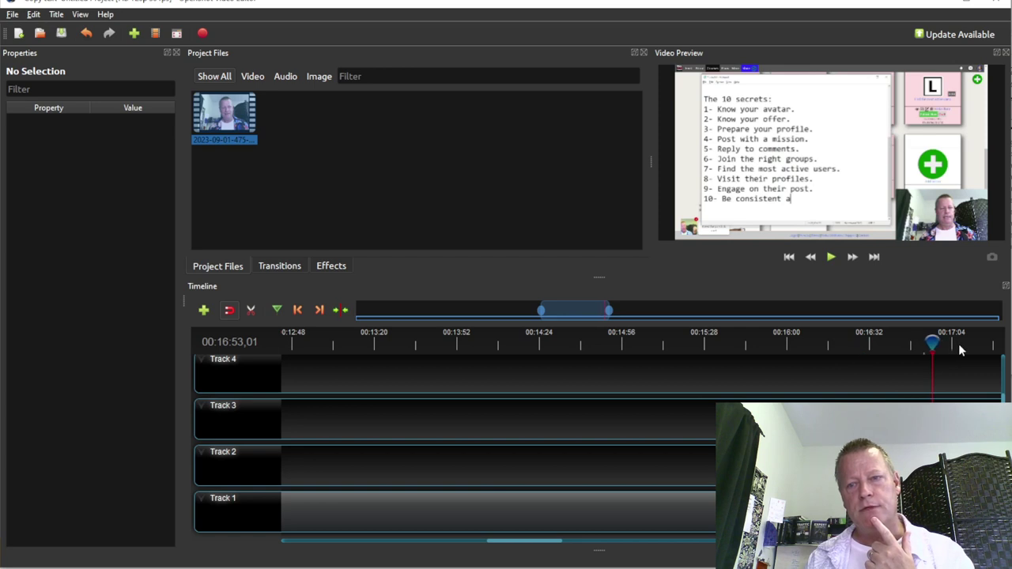
{"action": "left_click", "coordinate": [958, 343]}
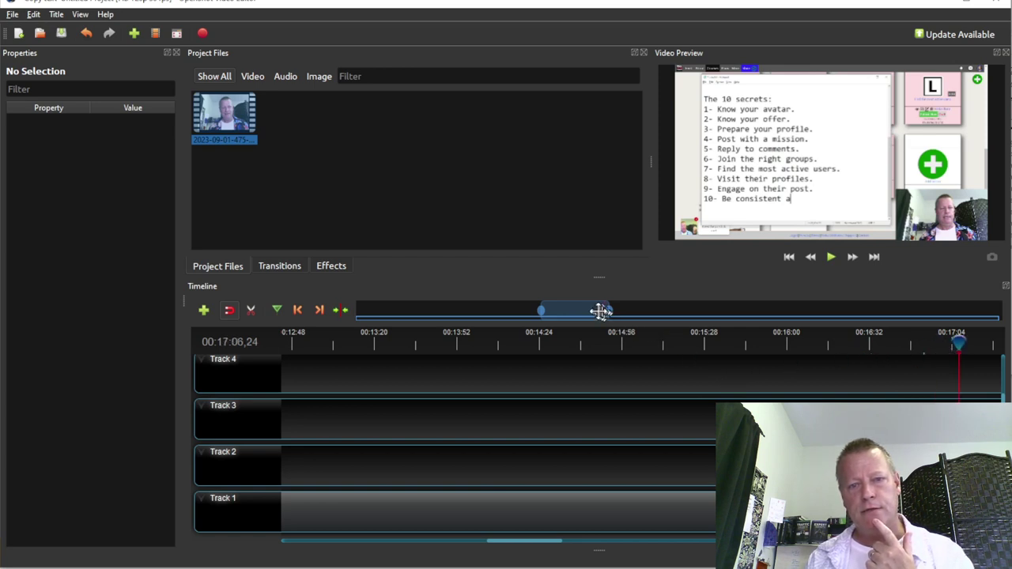
Step the playhead back from 00:17:50 and settle it at 00:16:00
{"action": "left_click_drag", "start_coordinate": [593, 310], "coordinate": [630, 320]}
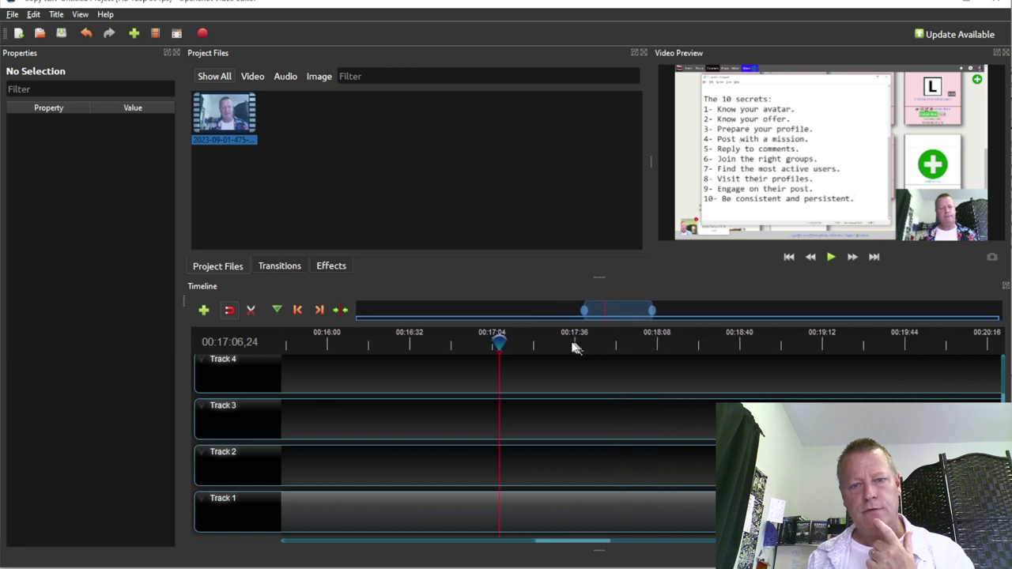
{"action": "left_click", "coordinate": [572, 345]}
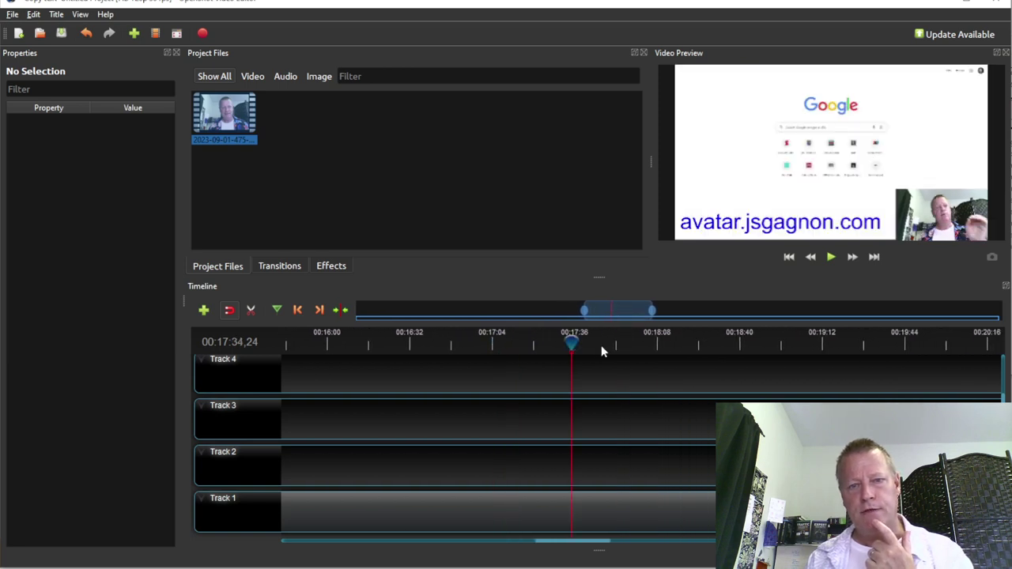
{"action": "left_click", "coordinate": [611, 344]}
{"action": "left_click", "coordinate": [579, 344]}
{"action": "left_click", "coordinate": [546, 344]}
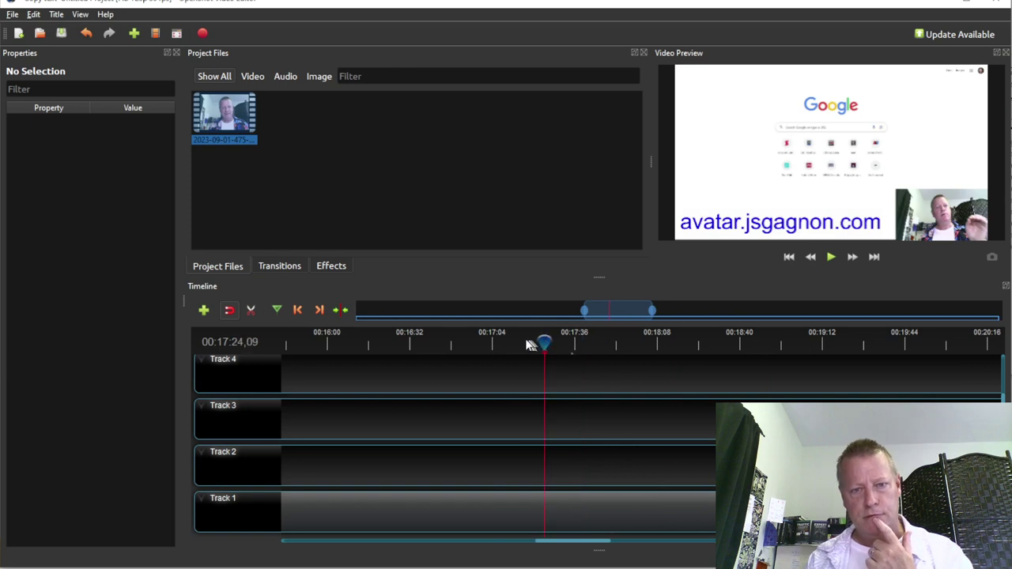
{"action": "left_click", "coordinate": [522, 344]}
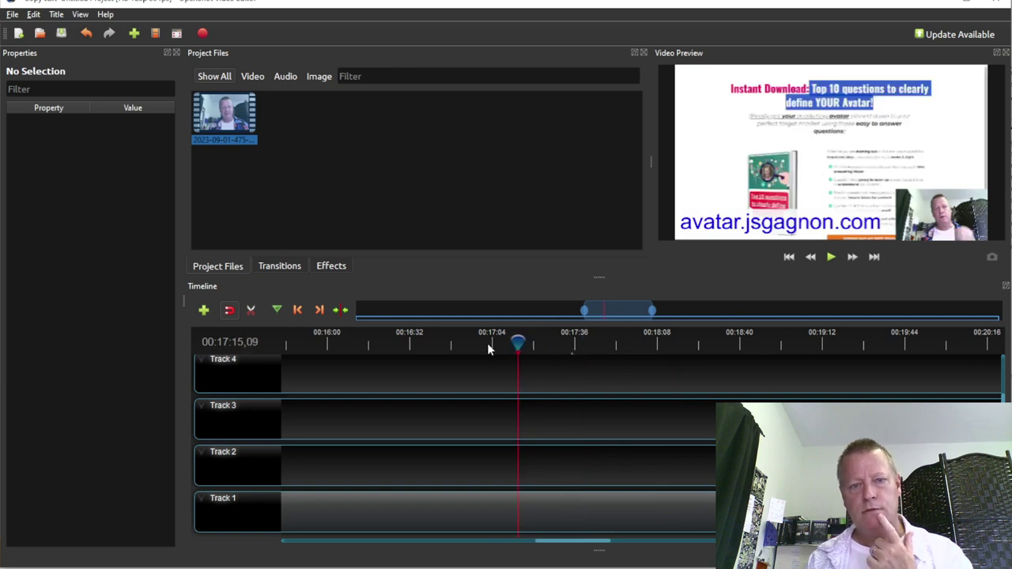
{"action": "left_click", "coordinate": [452, 348]}
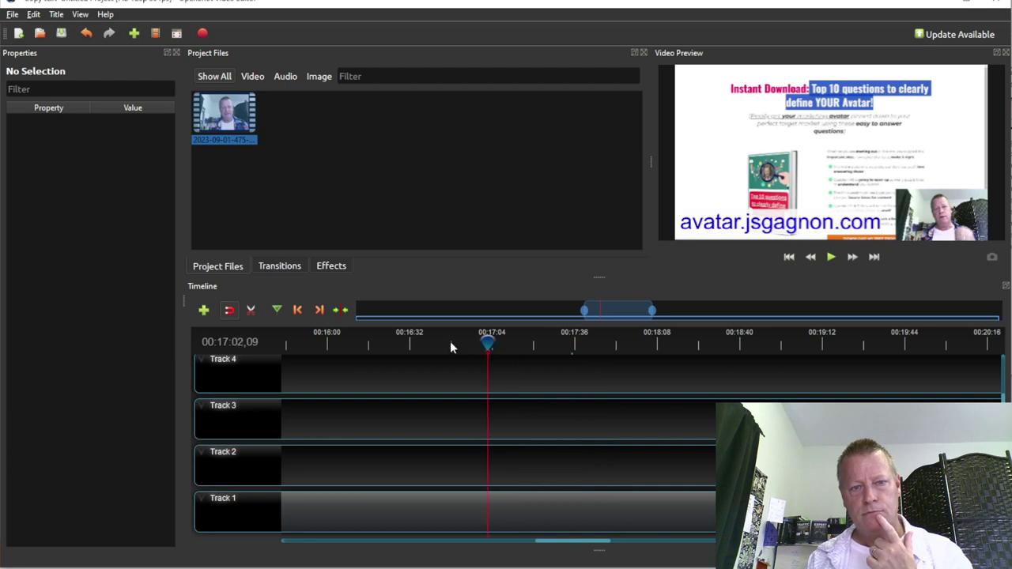
{"action": "left_click", "coordinate": [449, 347]}
{"action": "left_click", "coordinate": [411, 345]}
{"action": "left_click", "coordinate": [411, 344]}
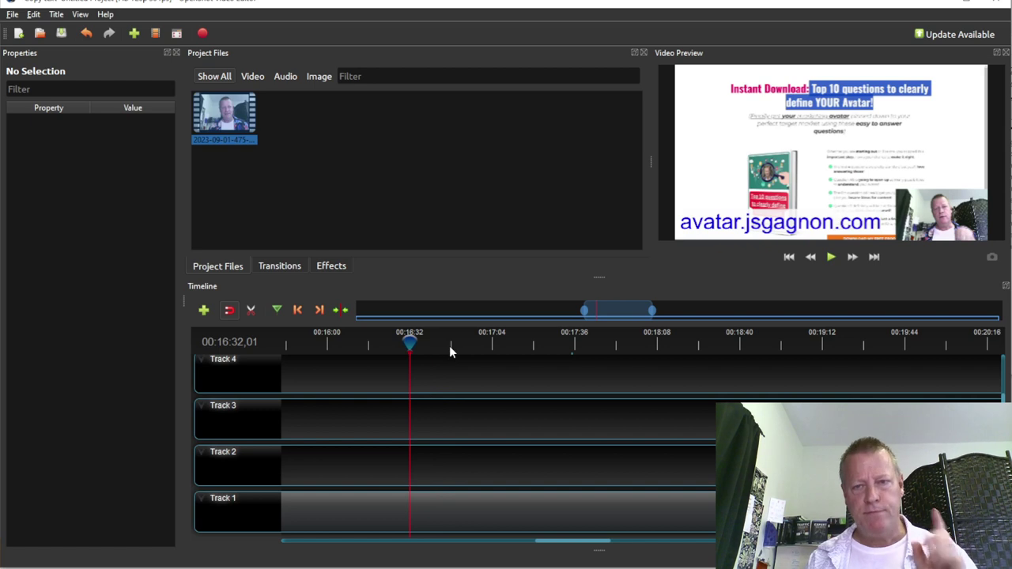
{"action": "left_click", "coordinate": [327, 345]}
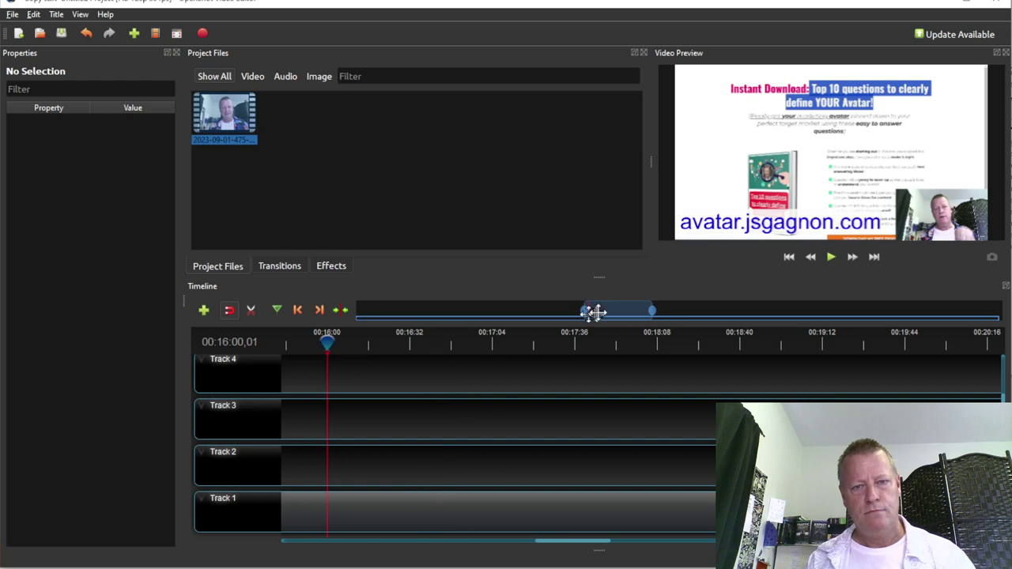
Play from 00:16:00 and scrub between 00:15:27 and 00:17:04 to find where 'Know your avatar' begins
{"action": "left_click_drag", "start_coordinate": [608, 312], "coordinate": [582, 314]}
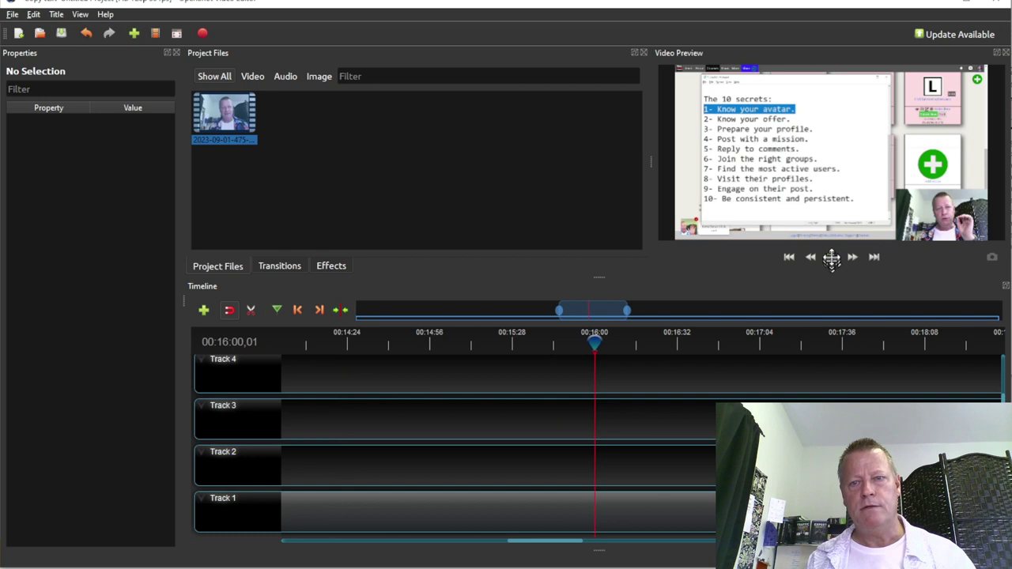
{"action": "left_click", "coordinate": [831, 258]}
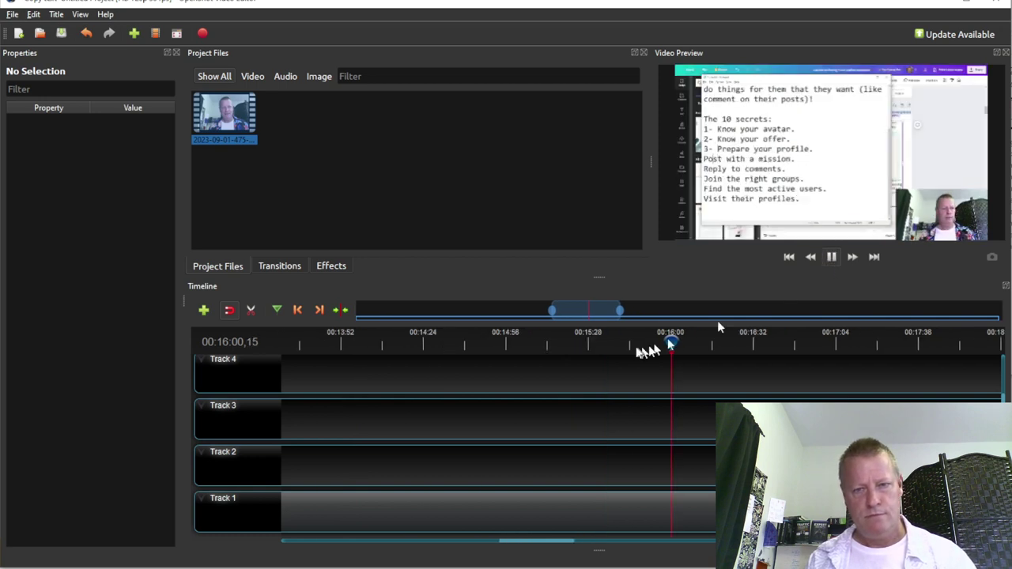
{"action": "left_click", "coordinate": [587, 342]}
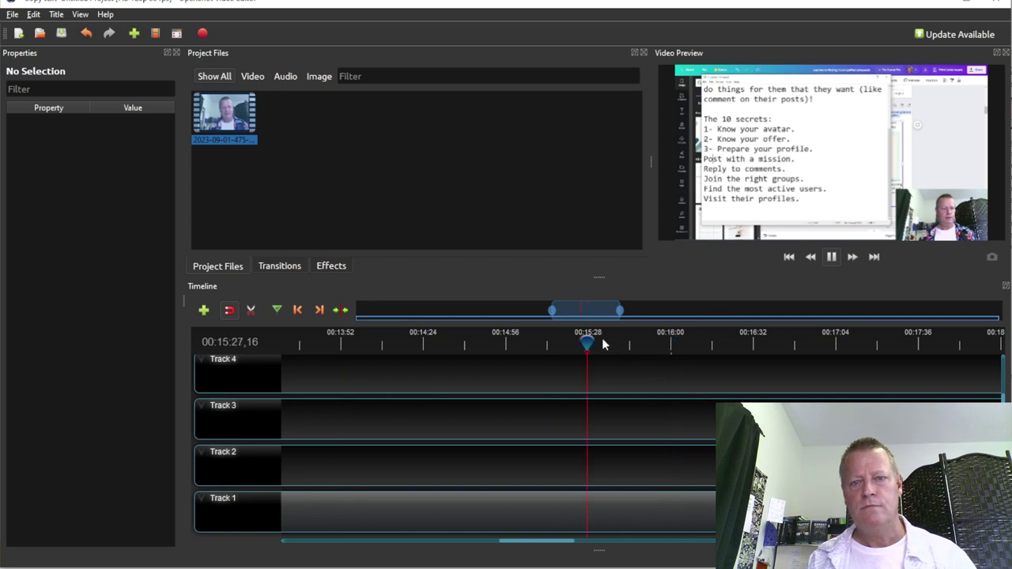
{"action": "left_click", "coordinate": [673, 342]}
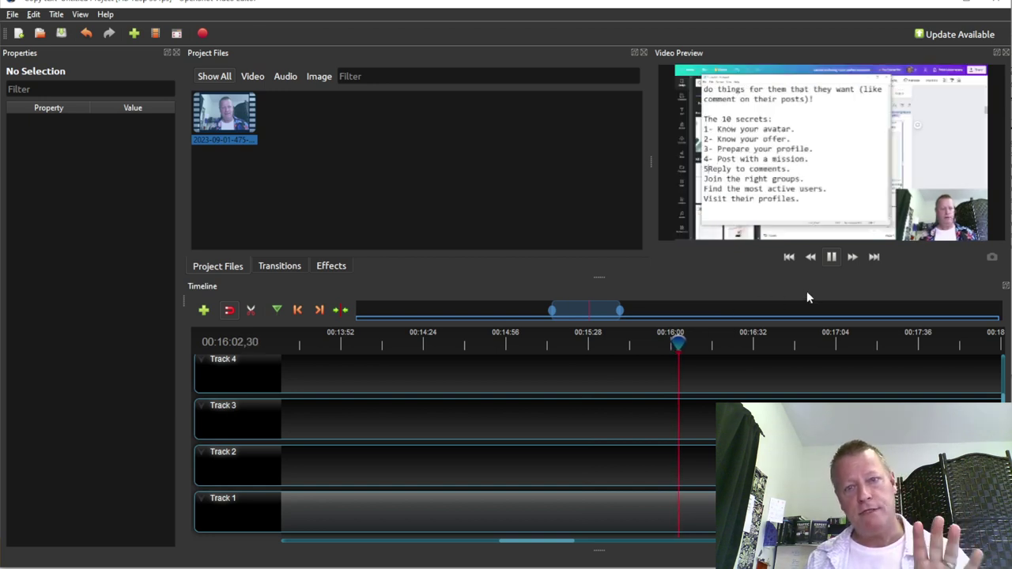
{"action": "left_click", "coordinate": [754, 341]}
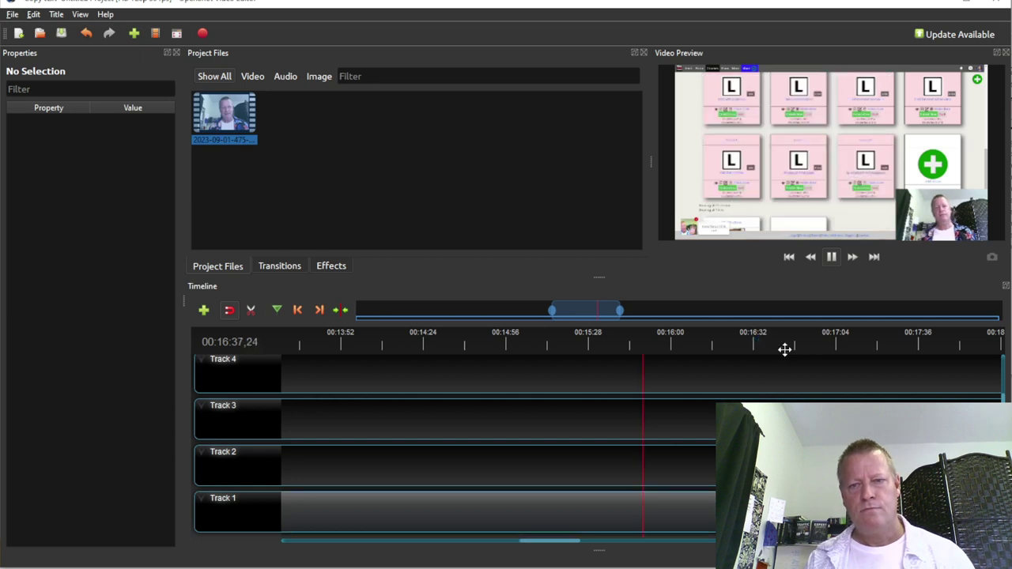
{"action": "scroll", "coordinate": [751, 356], "scroll_direction": "up", "scroll_amount": 2}
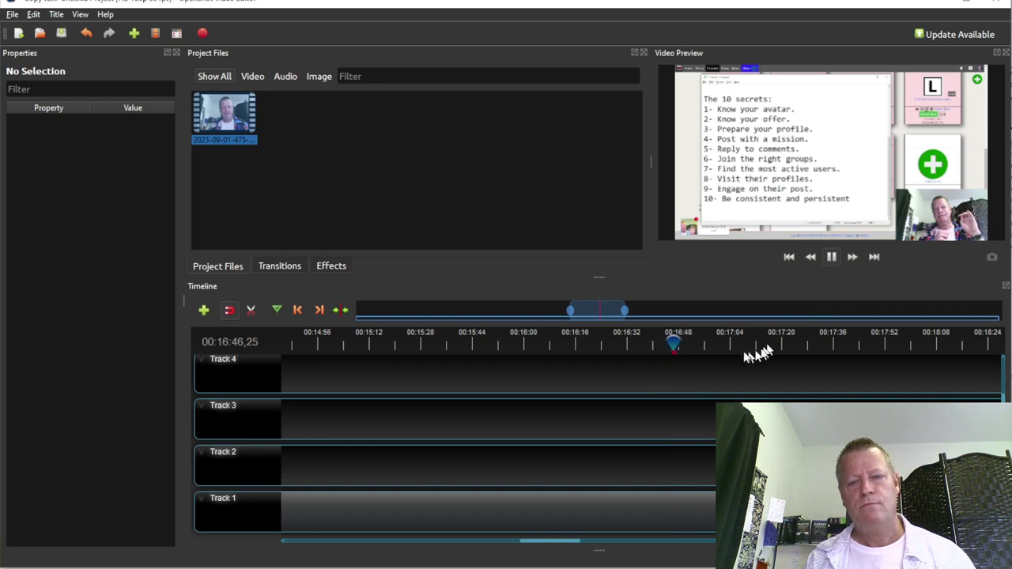
{"action": "left_click", "coordinate": [703, 341]}
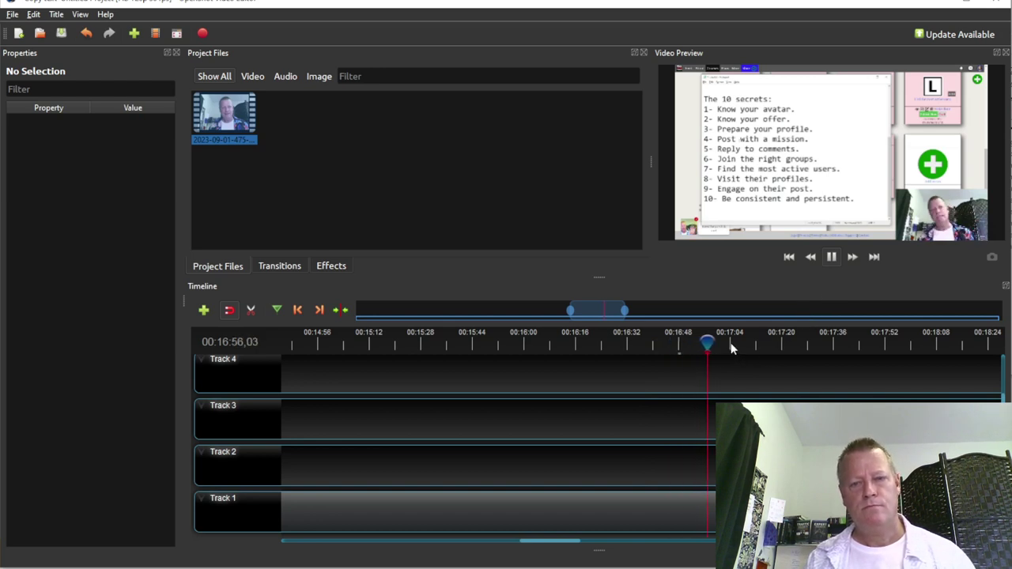
{"action": "left_click", "coordinate": [731, 346]}
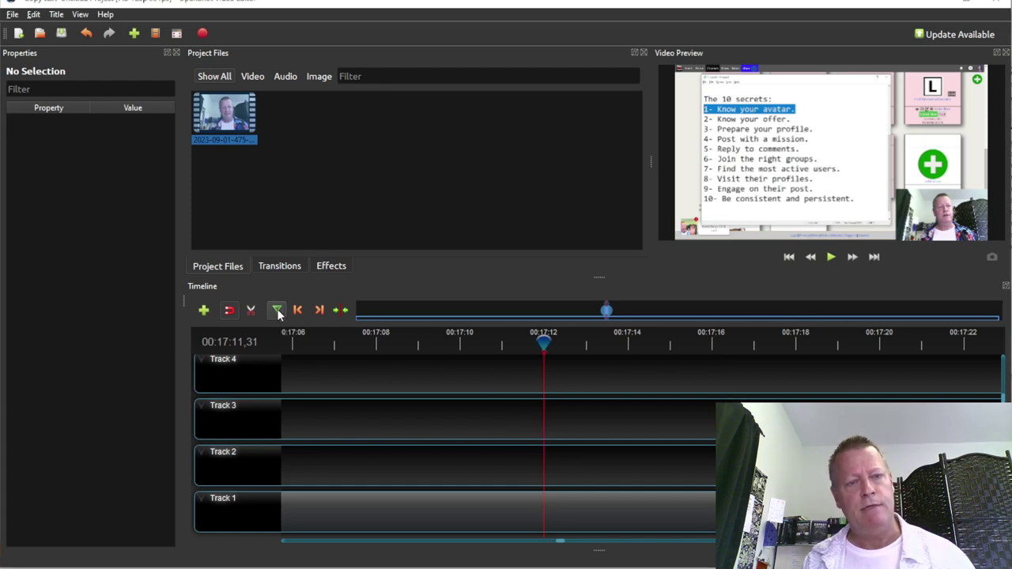
Scrub just past 00:17:12 and play the footage, pausing at 00:17:27 on the Google search page
{"action": "left_click", "coordinate": [617, 346]}
{"action": "left_click_drag", "start_coordinate": [658, 348], "coordinate": [801, 351]}
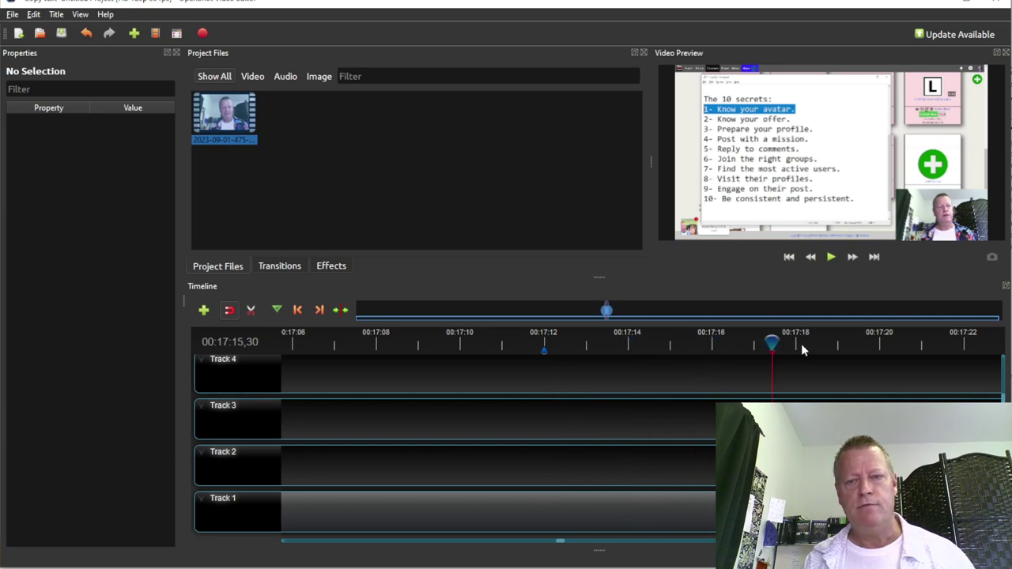
{"action": "left_click", "coordinate": [835, 260]}
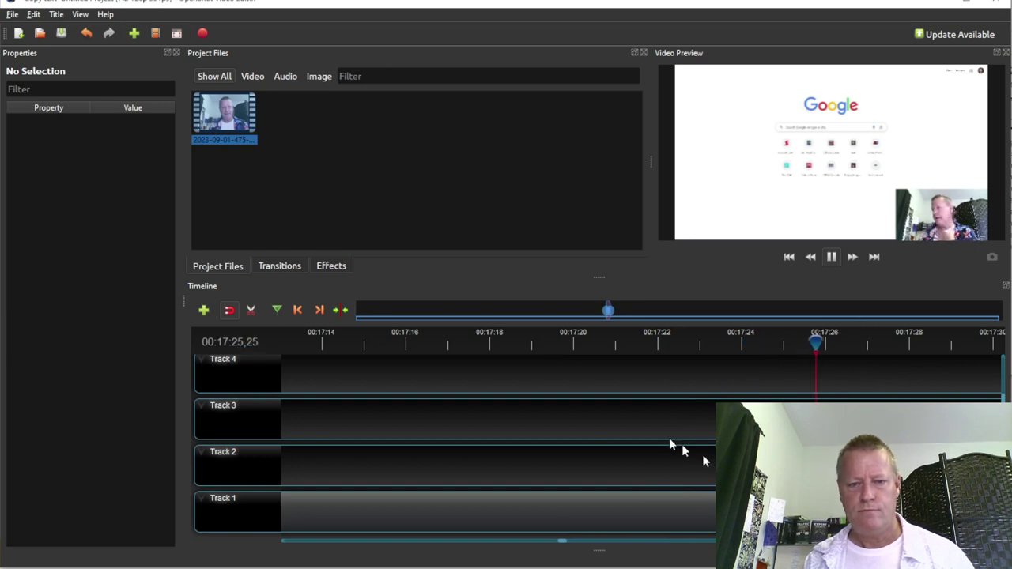
{"action": "left_click", "coordinate": [831, 257]}
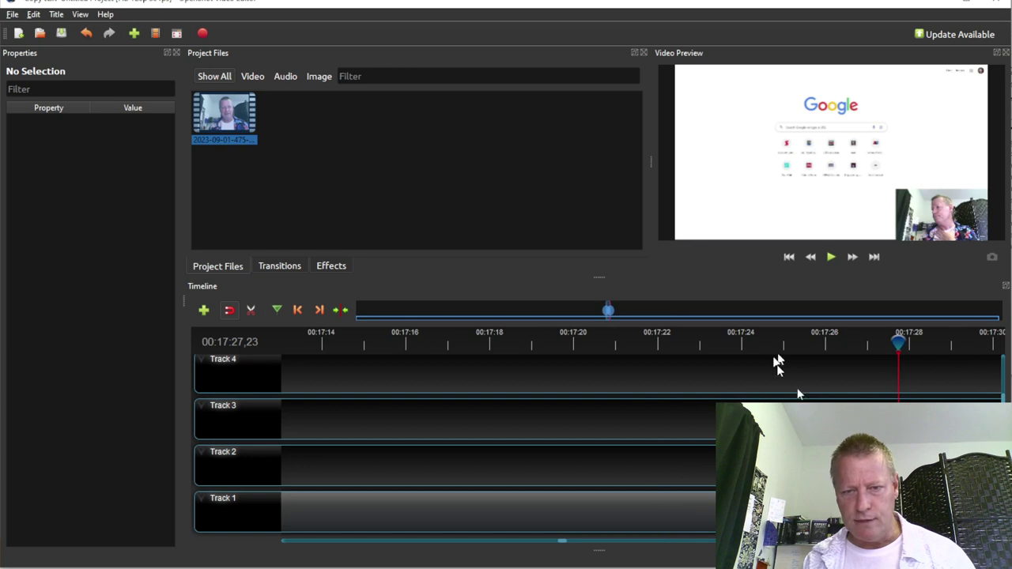
Zoom the timeline out and play the footage from 00:18:00, skipping ahead to 00:18:13
{"action": "scroll", "coordinate": [791, 371], "scroll_direction": "down", "scroll_amount": 2}
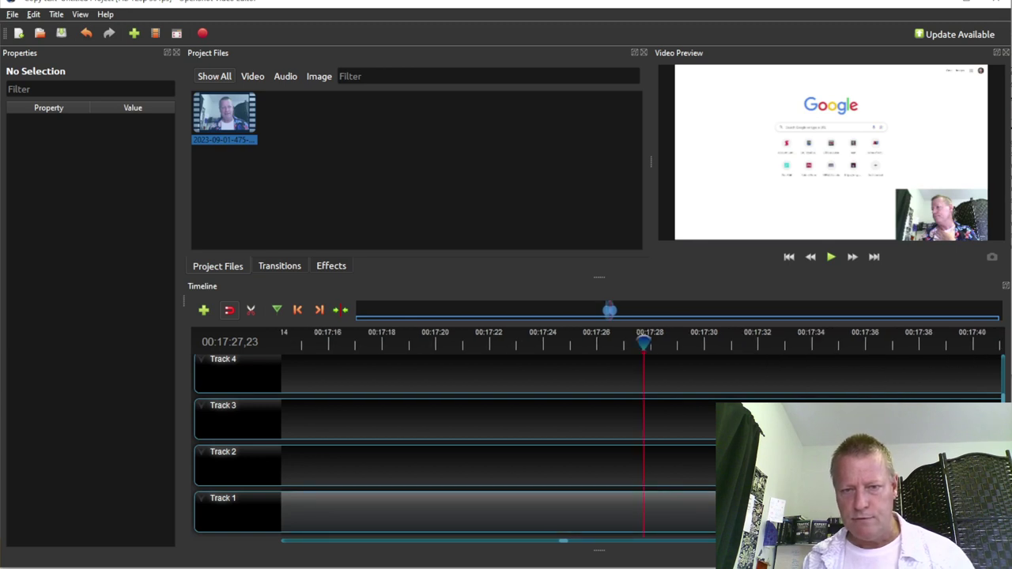
{"action": "left_click", "coordinate": [757, 340]}
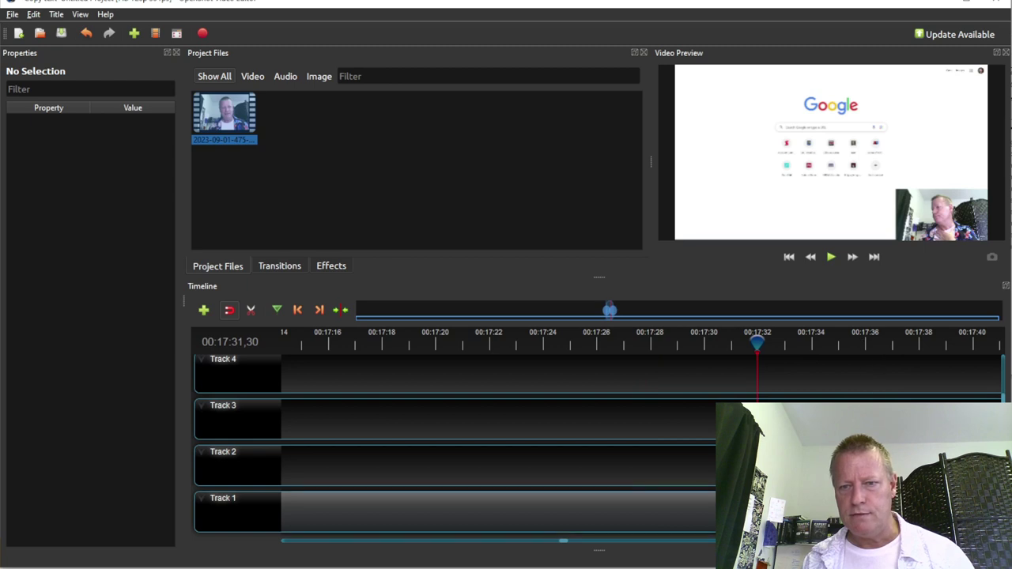
{"action": "scroll", "coordinate": [601, 371], "scroll_direction": "down", "scroll_amount": 2}
{"action": "scroll", "coordinate": [601, 372], "scroll_direction": "down", "scroll_amount": 2}
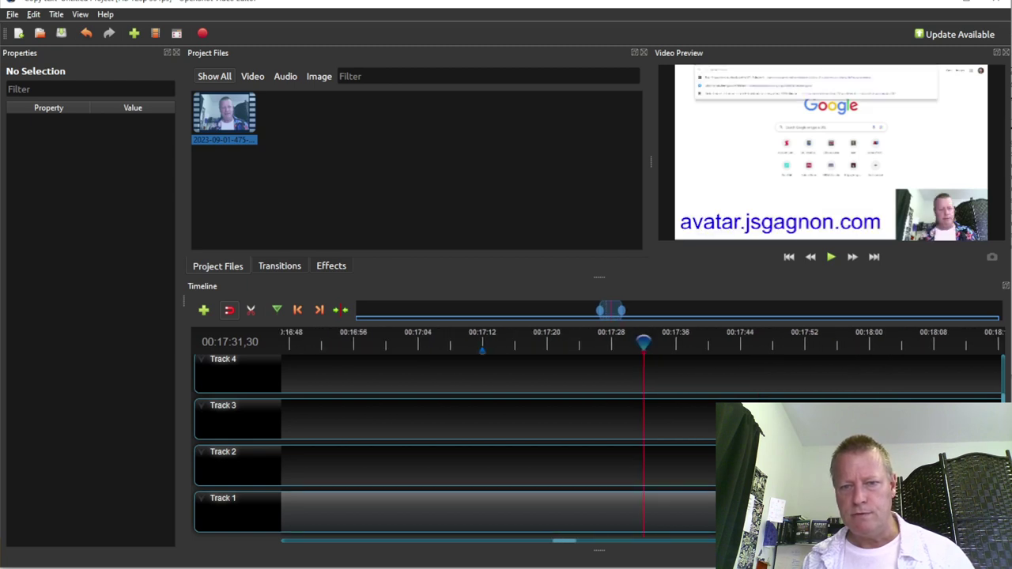
{"action": "left_click", "coordinate": [739, 346]}
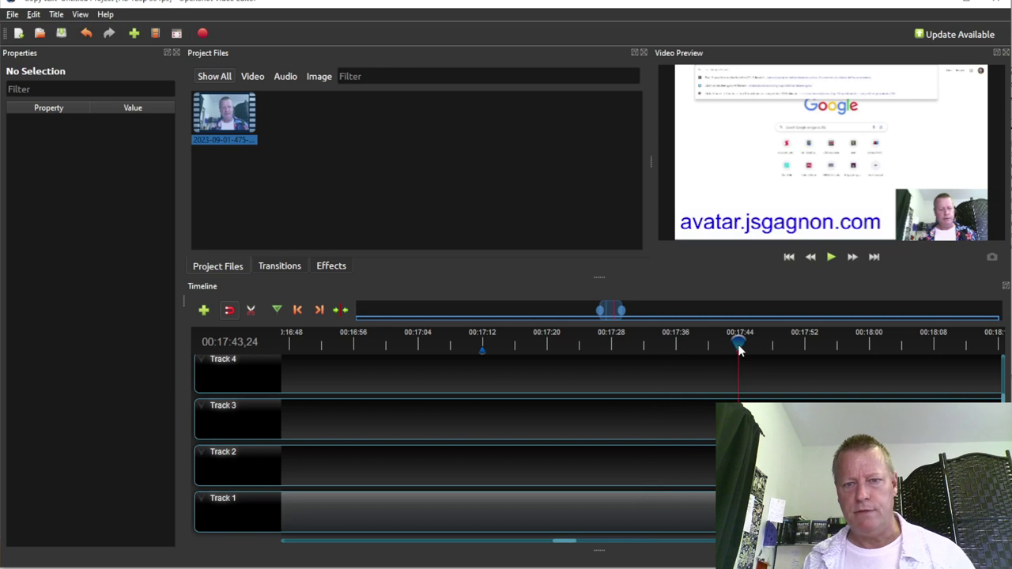
{"action": "left_click", "coordinate": [870, 345]}
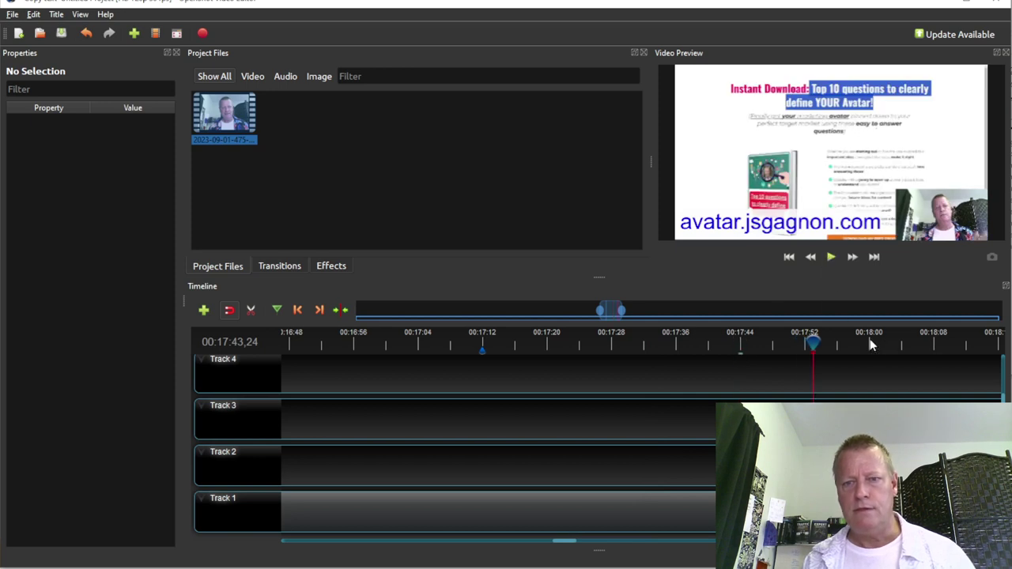
{"action": "left_click", "coordinate": [831, 258]}
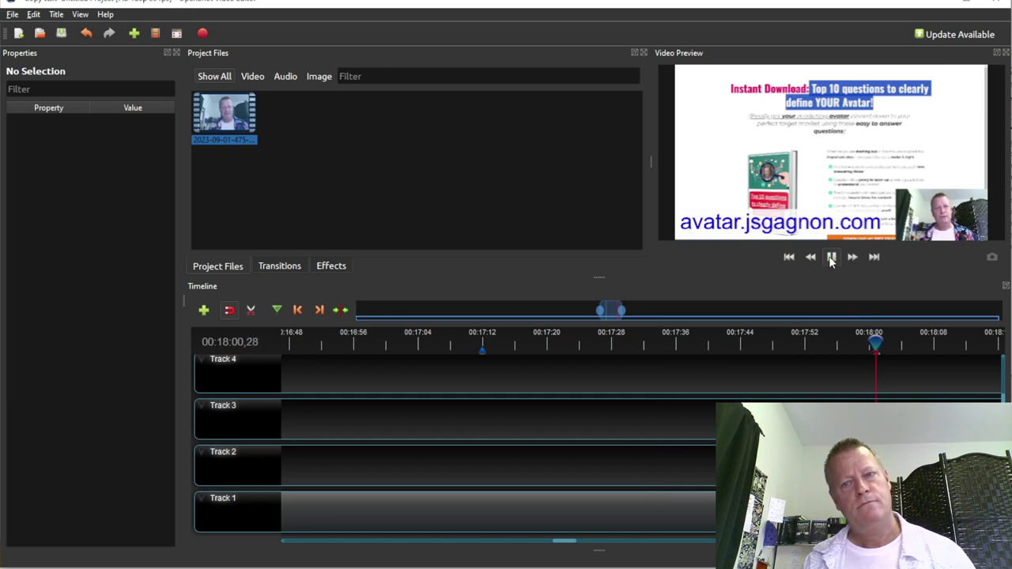
{"action": "left_click", "coordinate": [976, 346]}
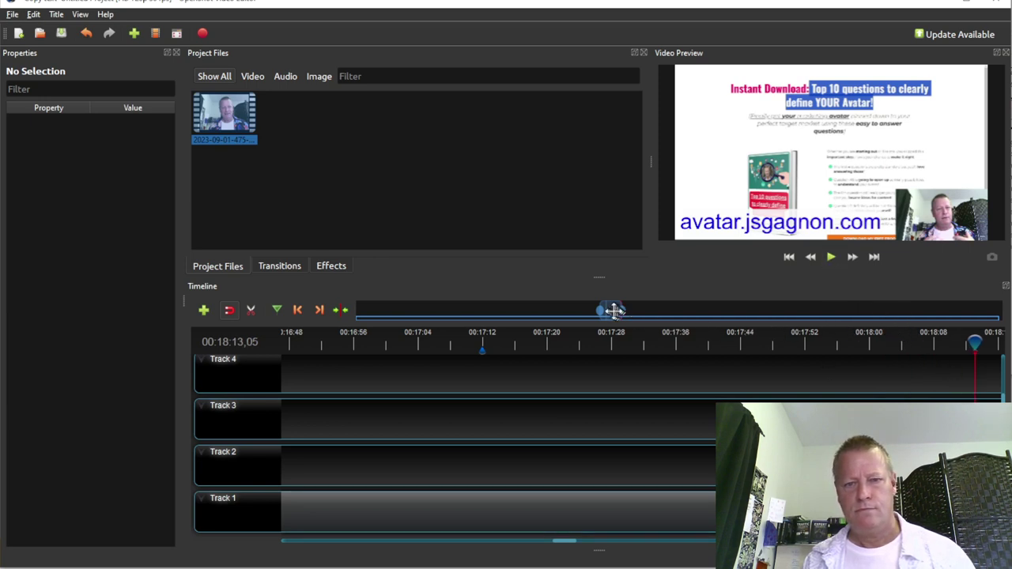
Check 00:18:22 to 00:18:36, then replay from 00:18:00 and pause at 00:18:14
{"action": "left_click_drag", "start_coordinate": [611, 310], "coordinate": [628, 312]}
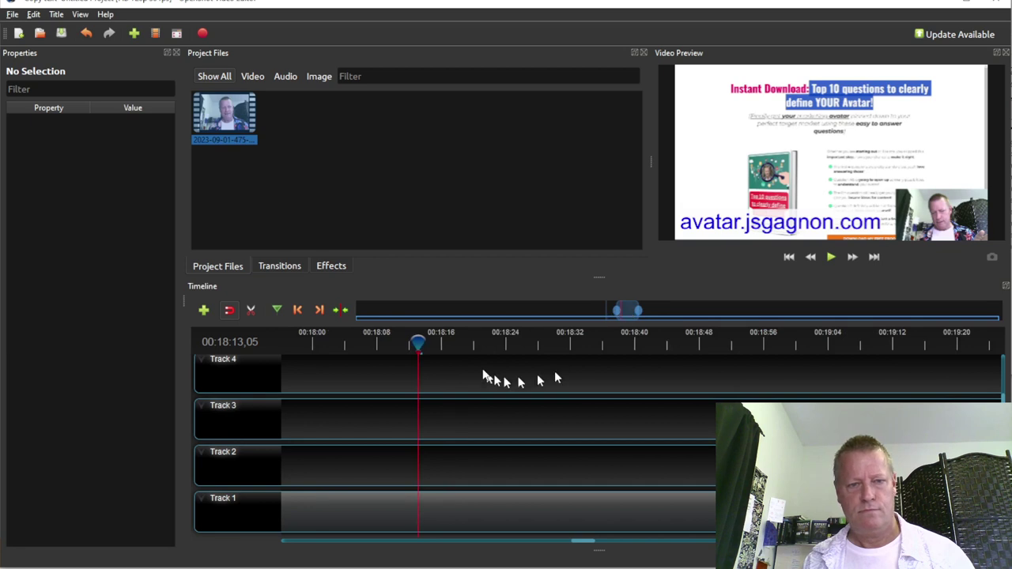
{"action": "left_click", "coordinate": [491, 343]}
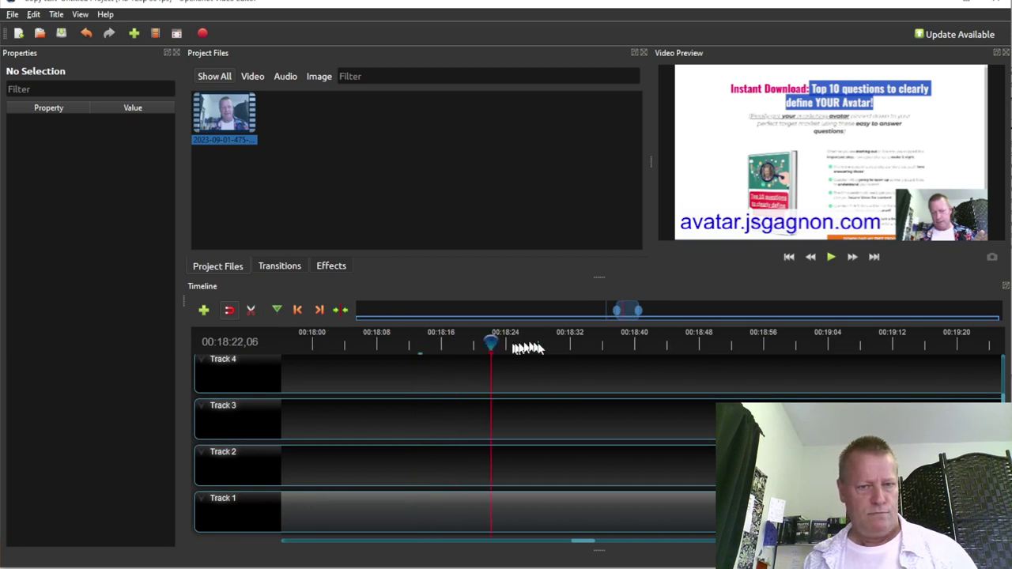
{"action": "left_click", "coordinate": [571, 346]}
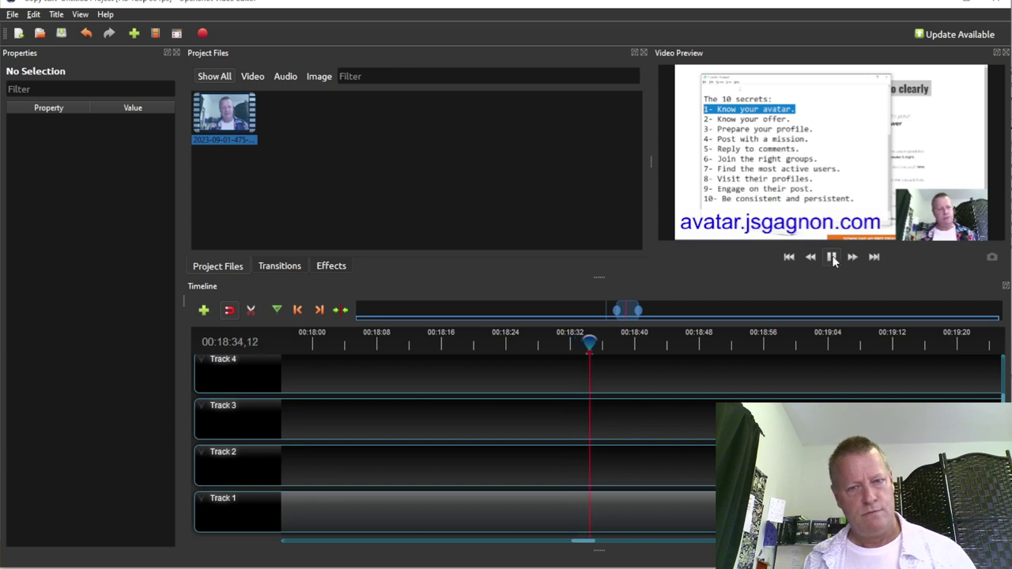
{"action": "key", "text": "space"}
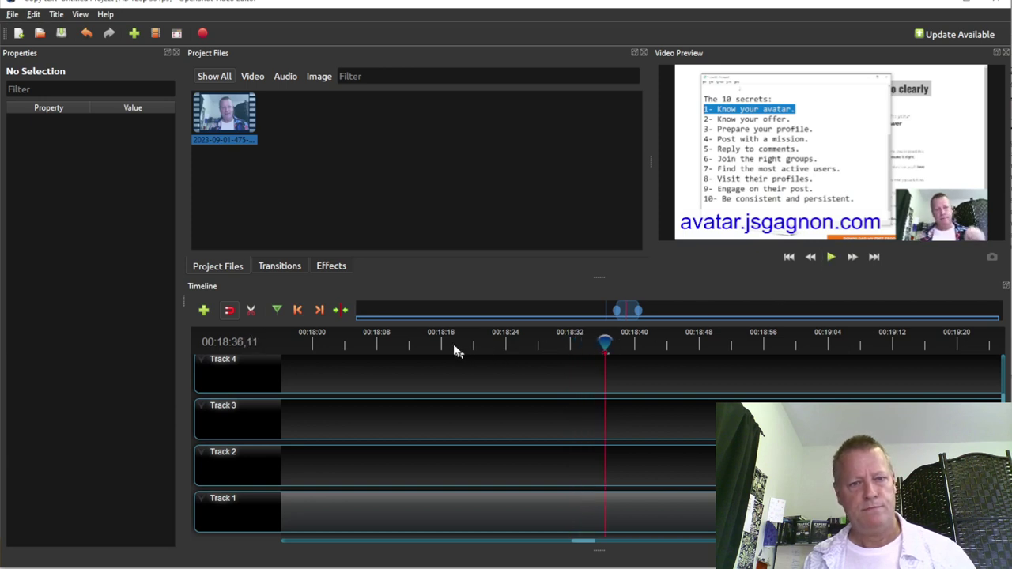
{"action": "left_click", "coordinate": [442, 346]}
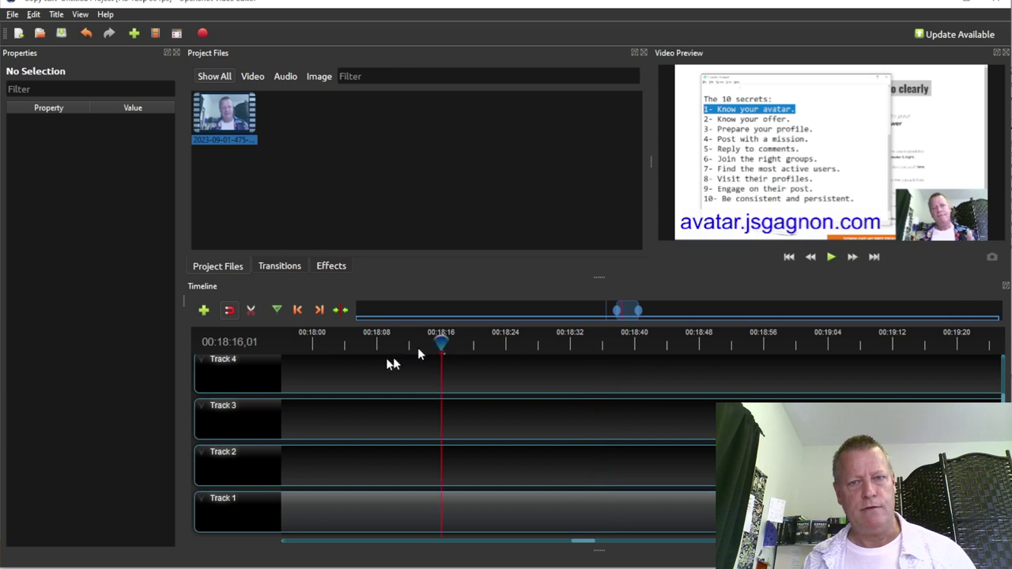
{"action": "left_click", "coordinate": [314, 346]}
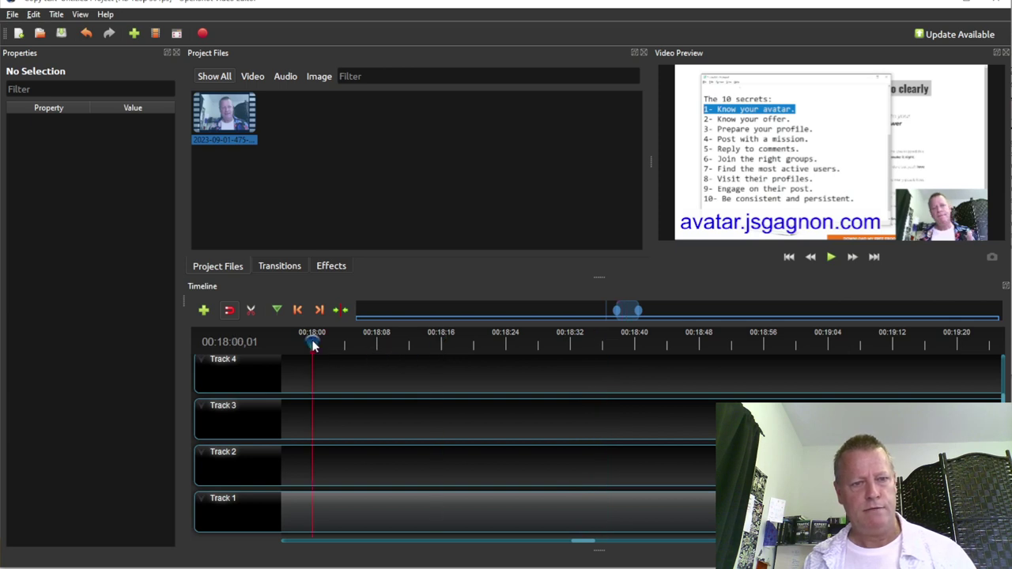
{"action": "left_click", "coordinate": [831, 258]}
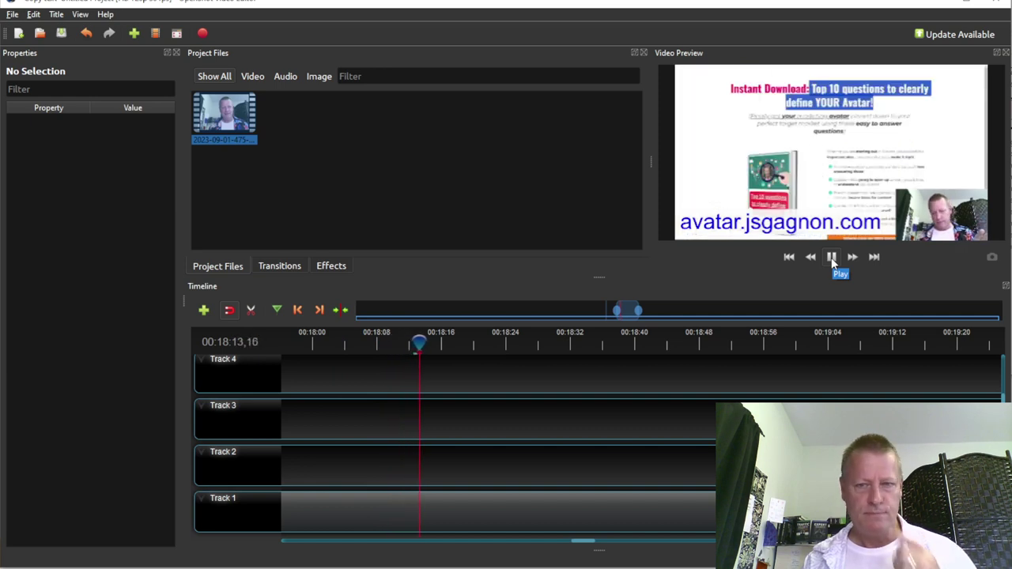
{"action": "left_click", "coordinate": [831, 258]}
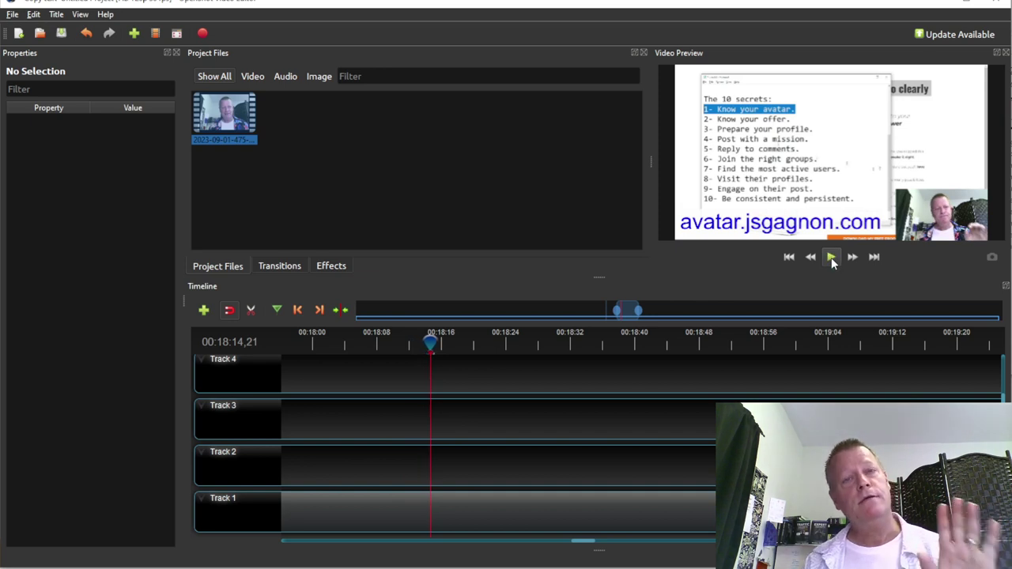
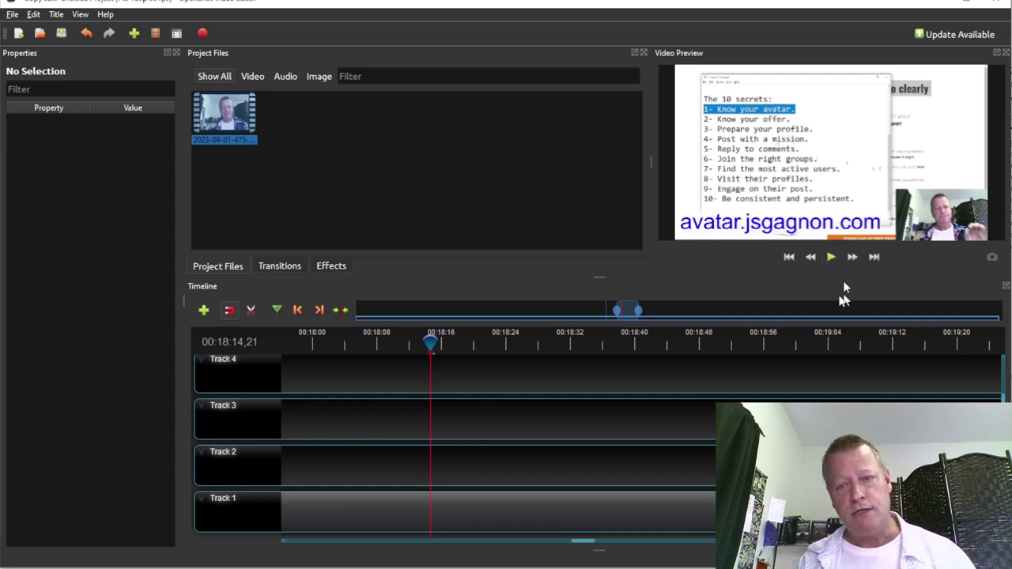
Play the preview to find where the first secret ends near 18:48, then jump back to the 17:12 marker
{"action": "left_click", "coordinate": [829, 257]}
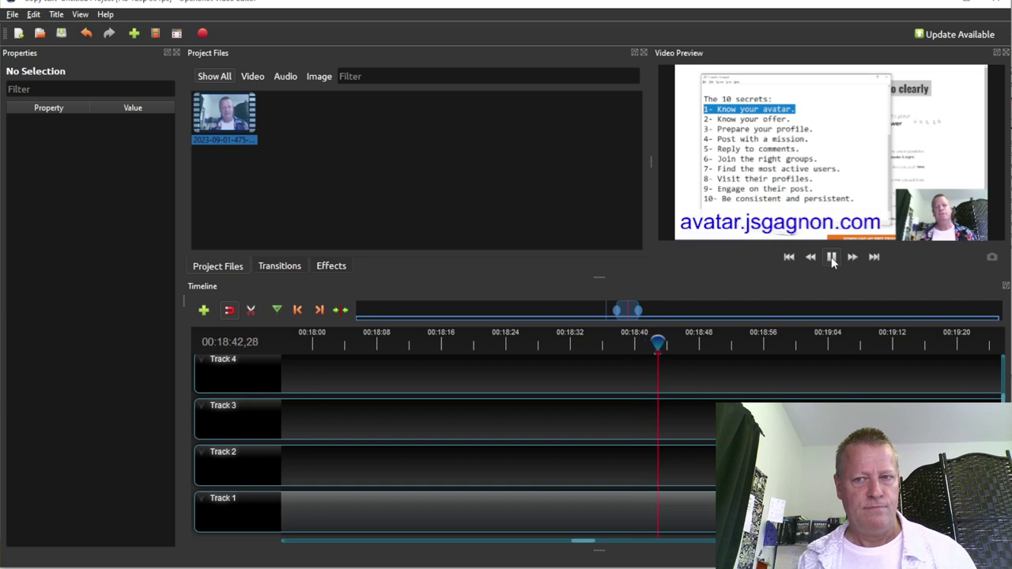
{"action": "left_click", "coordinate": [832, 257]}
{"action": "left_click", "coordinate": [832, 257]}
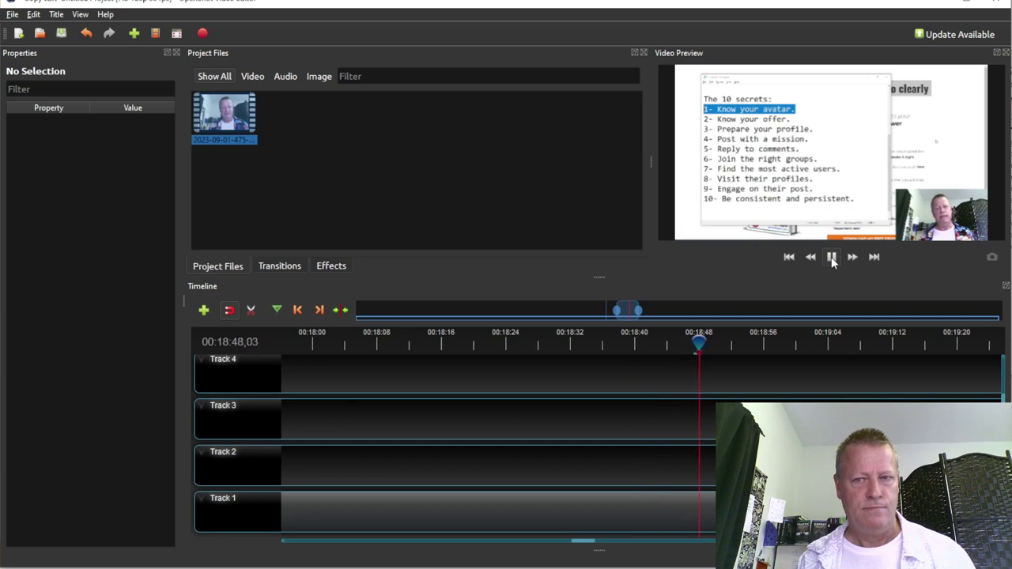
{"action": "left_click", "coordinate": [832, 256]}
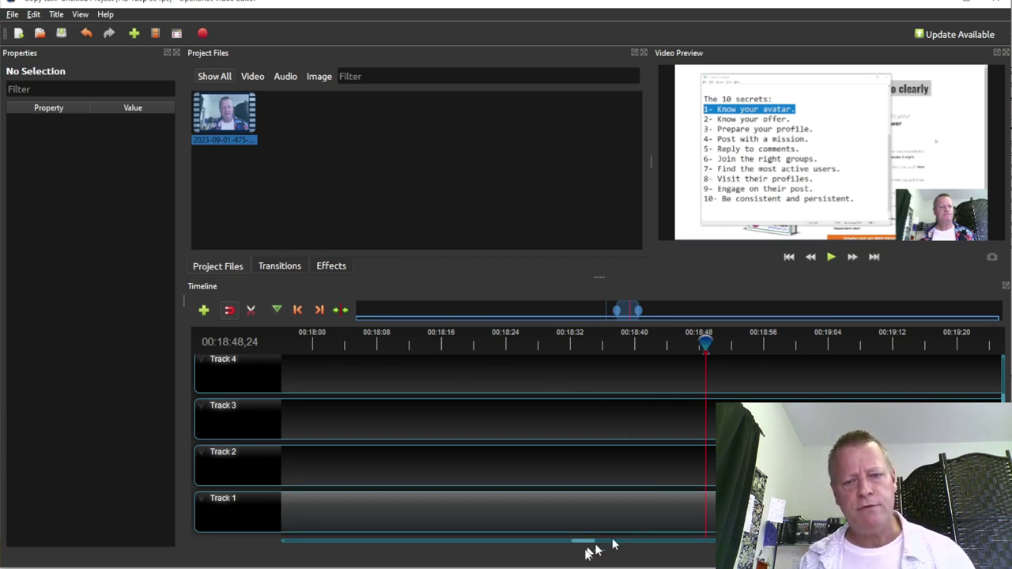
{"action": "scroll", "coordinate": [668, 525], "scroll_direction": "down", "scroll_amount": 4}
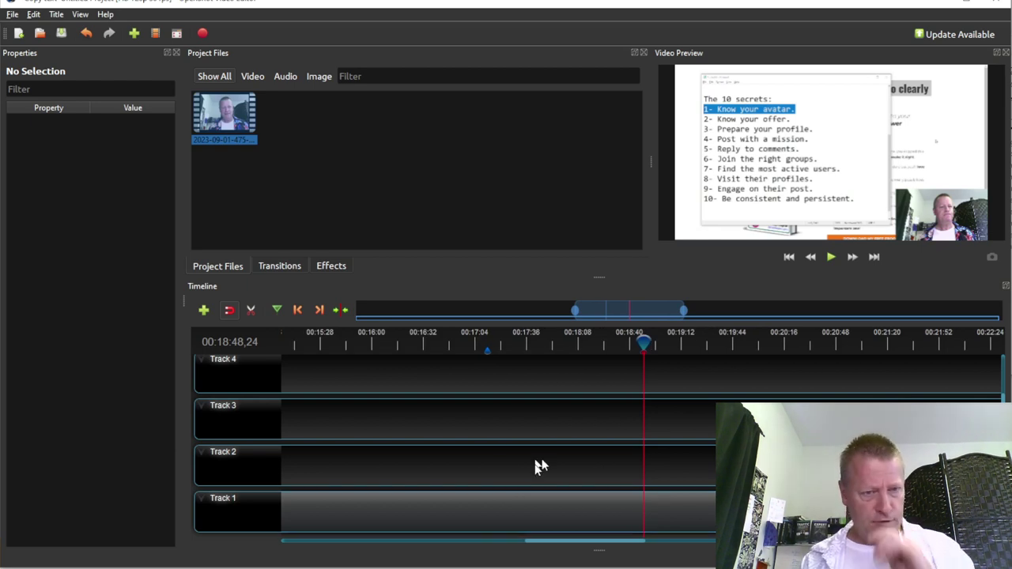
{"action": "left_click", "coordinate": [296, 309]}
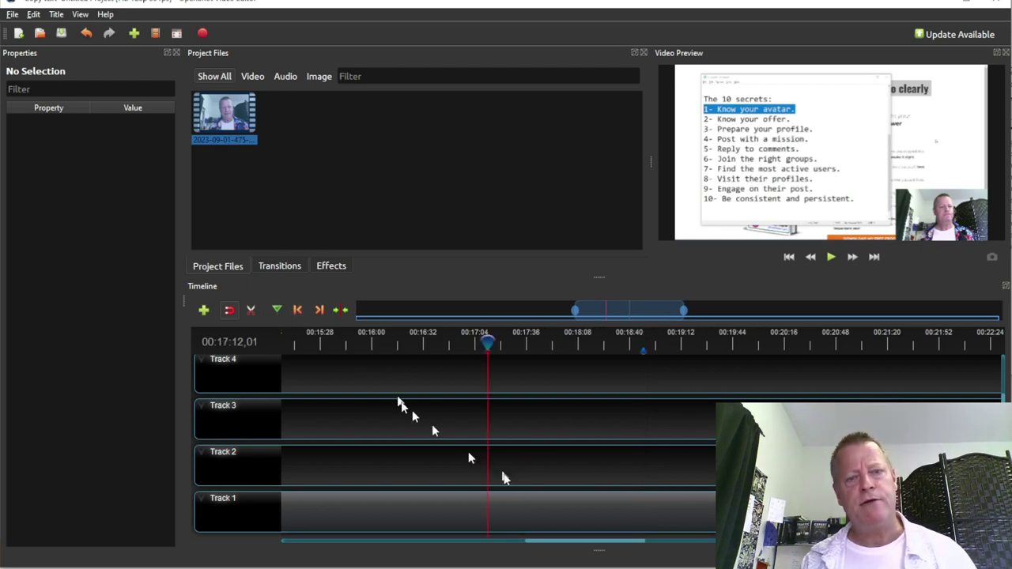
Slice all tracks at 17:12 keeping the right side and at 18:48 keeping the left side
{"action": "right_click", "coordinate": [487, 342]}
{"action": "mouse_move", "coordinate": [510, 349]}
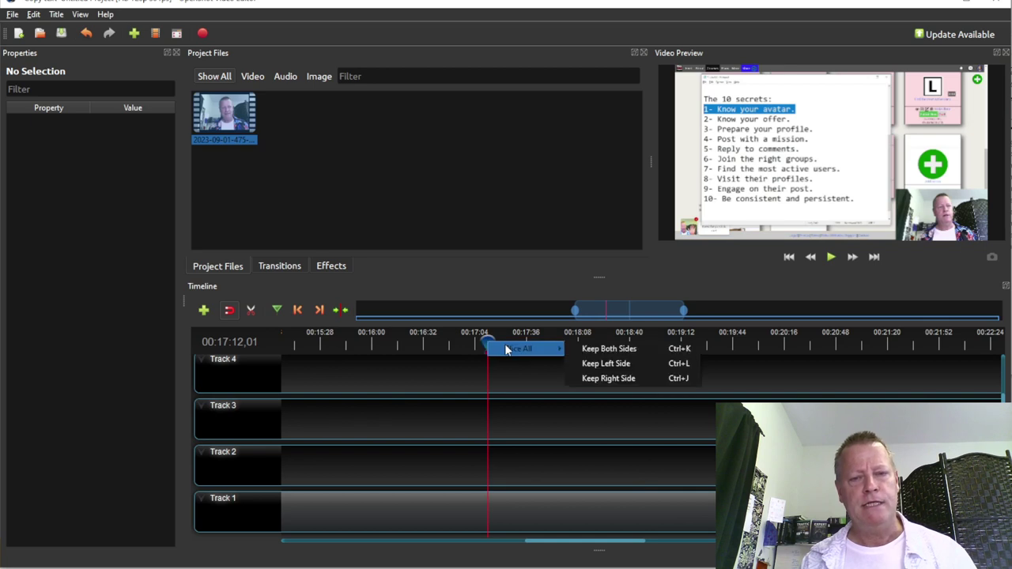
{"action": "left_click", "coordinate": [621, 378]}
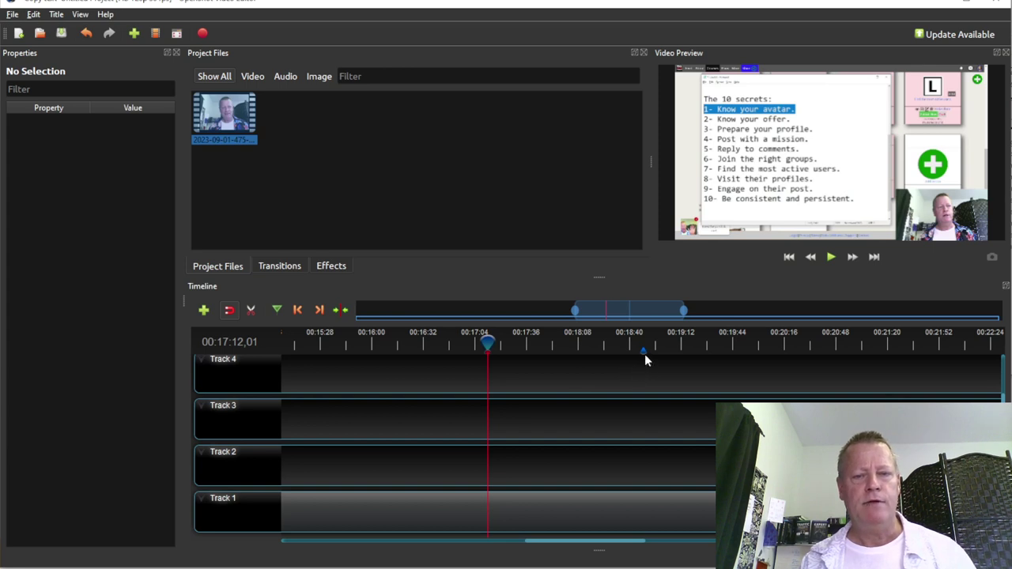
{"action": "left_click", "coordinate": [319, 310]}
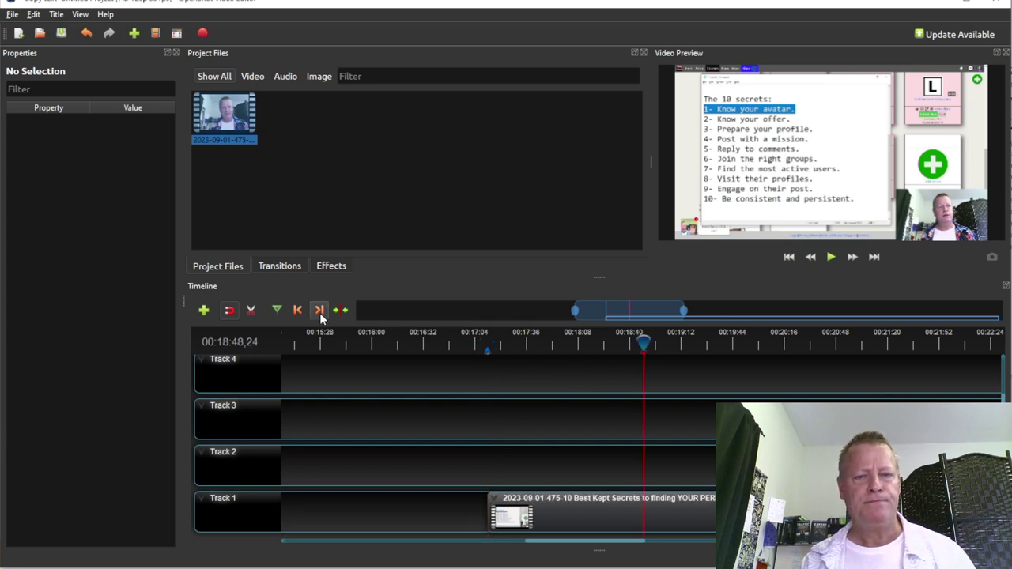
{"action": "left_click", "coordinate": [642, 341]}
{"action": "right_click", "coordinate": [642, 341]}
{"action": "mouse_move", "coordinate": [674, 350]}
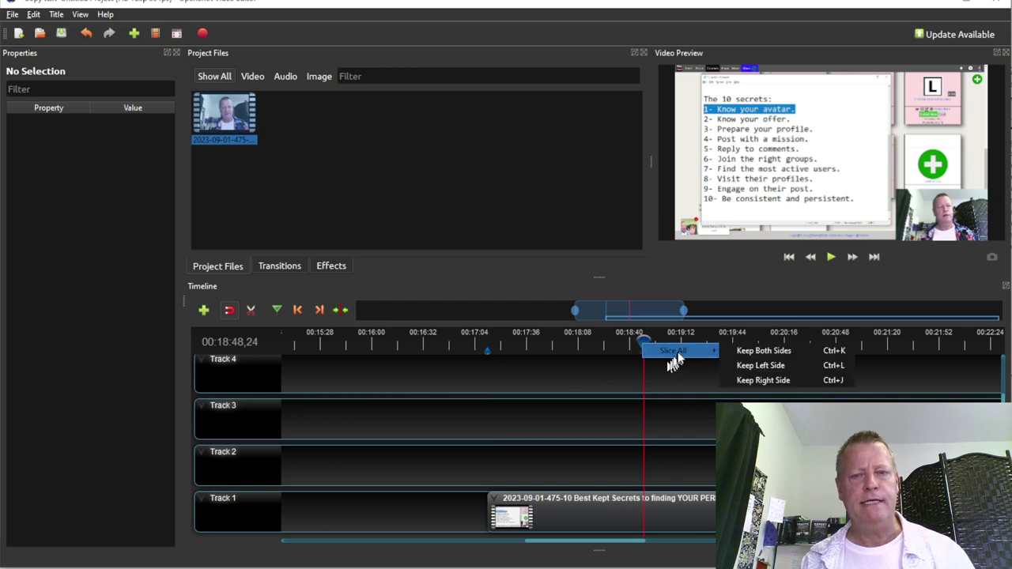
{"action": "left_click", "coordinate": [775, 366]}
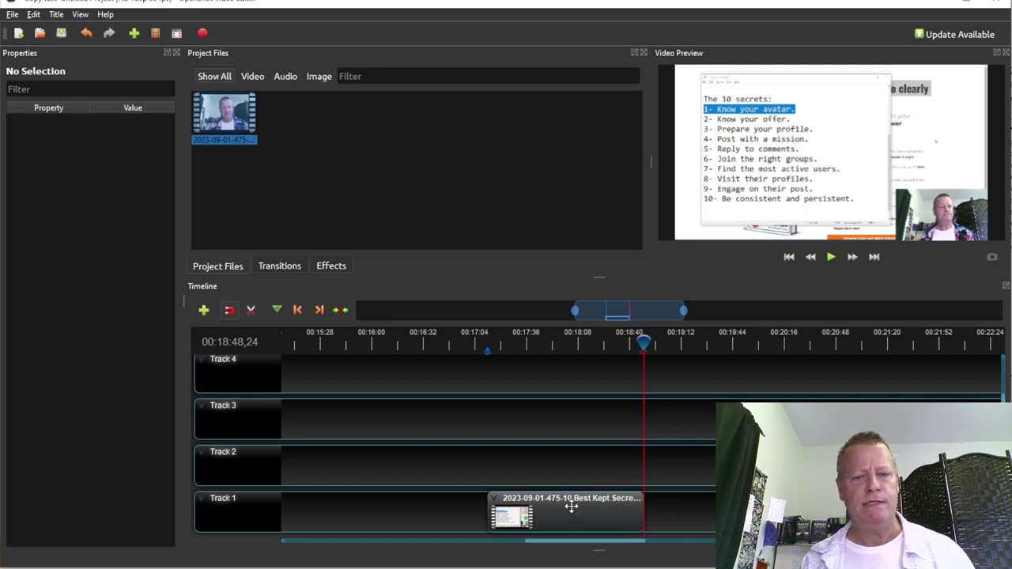
Move the trimmed 96.77-second clip to position 0.00 on Track 1
{"action": "scroll", "coordinate": [571, 507], "scroll_direction": "down", "scroll_amount": 5, "text": "ctrl"}
{"action": "scroll", "coordinate": [591, 512], "scroll_direction": "down", "scroll_amount": 4, "text": "ctrl"}
{"action": "scroll", "coordinate": [591, 513], "scroll_direction": "down", "scroll_amount": 4, "text": "ctrl"}
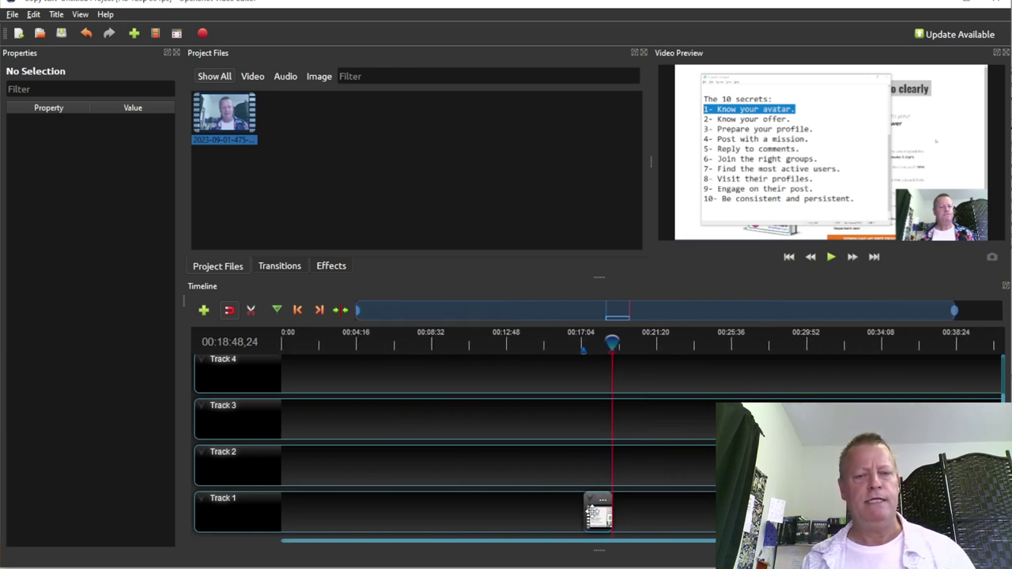
{"action": "left_click_drag", "start_coordinate": [597, 512], "coordinate": [298, 515]}
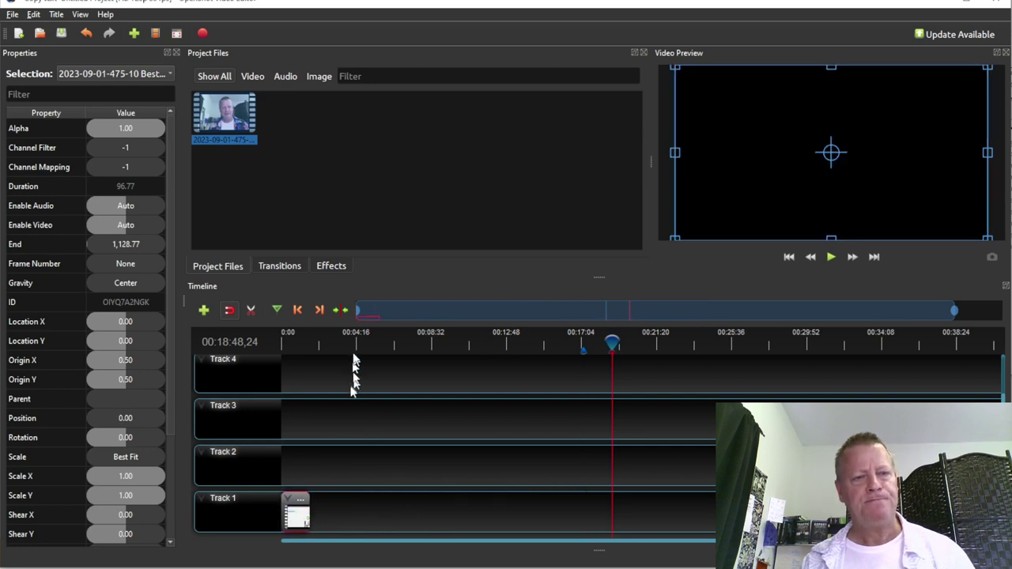
Export the trimmed section as the MP4 '02-Secret 1 - Know your Avatar'
{"action": "left_click", "coordinate": [283, 342]}
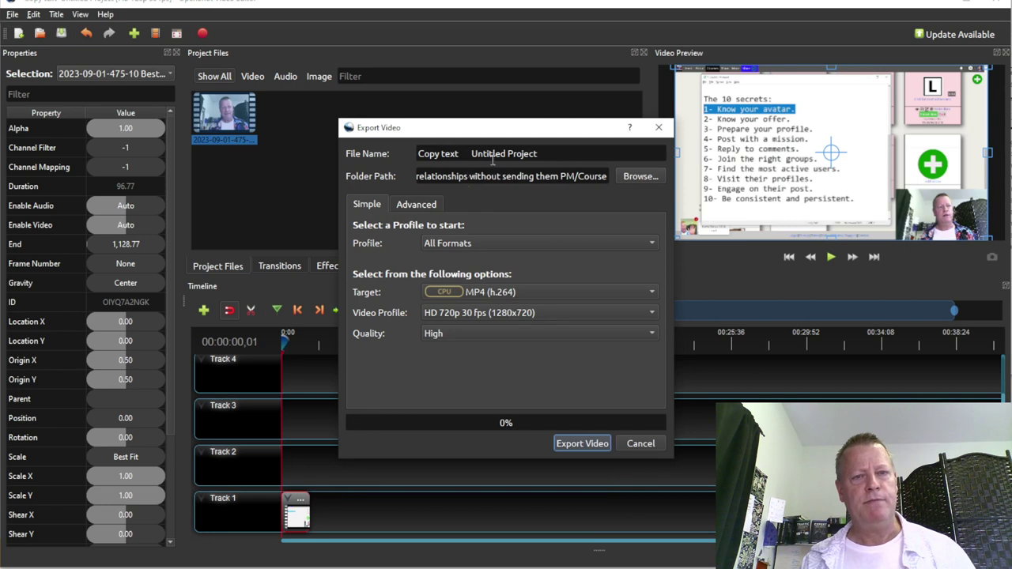
{"action": "left_click_drag", "start_coordinate": [558, 154], "coordinate": [404, 152]}
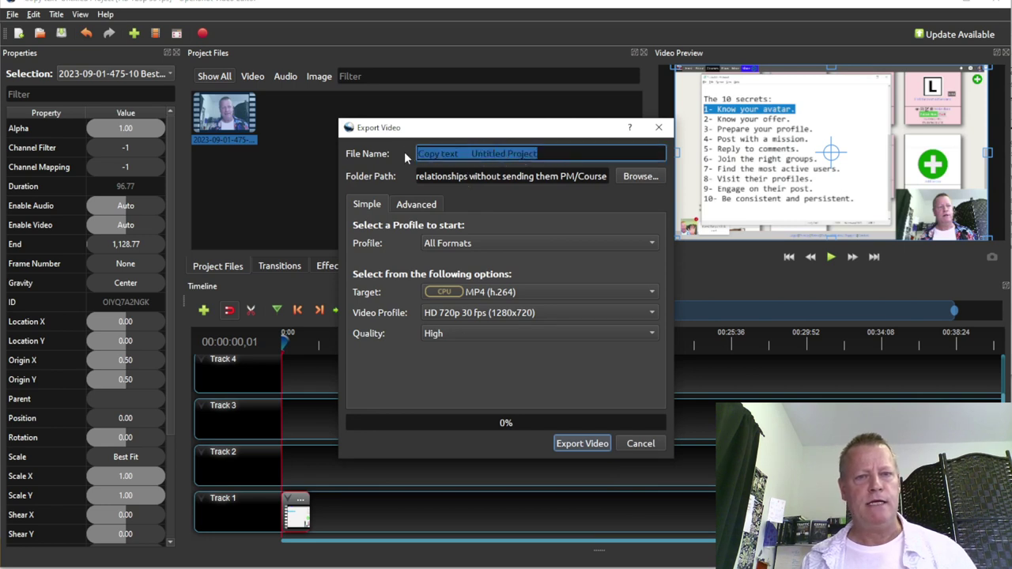
{"action": "type", "text": "Secret 1"}
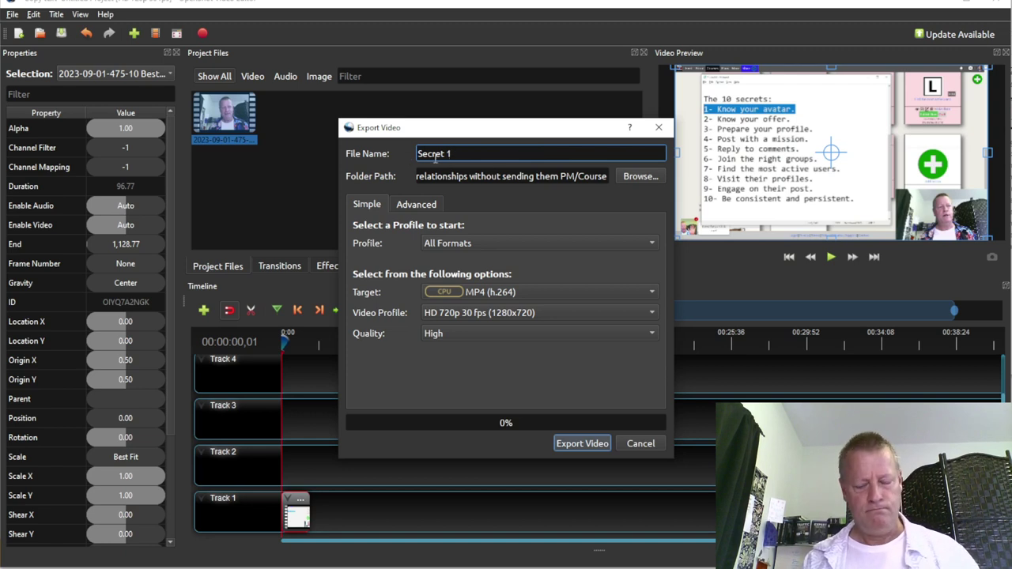
{"action": "type", "text": "02-"}
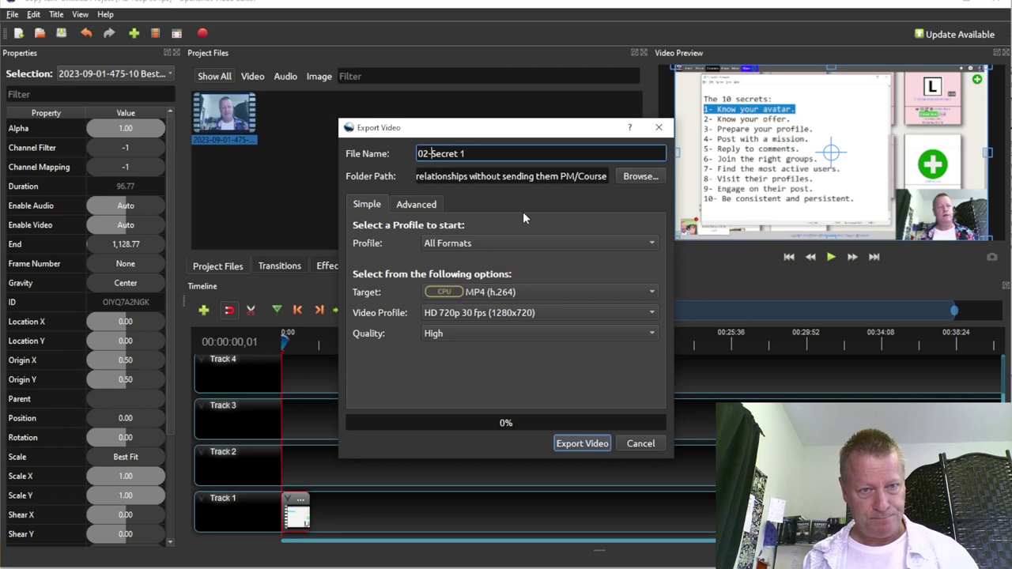
{"action": "left_click", "coordinate": [490, 155]}
{"action": "type", "text": "- Know you"}
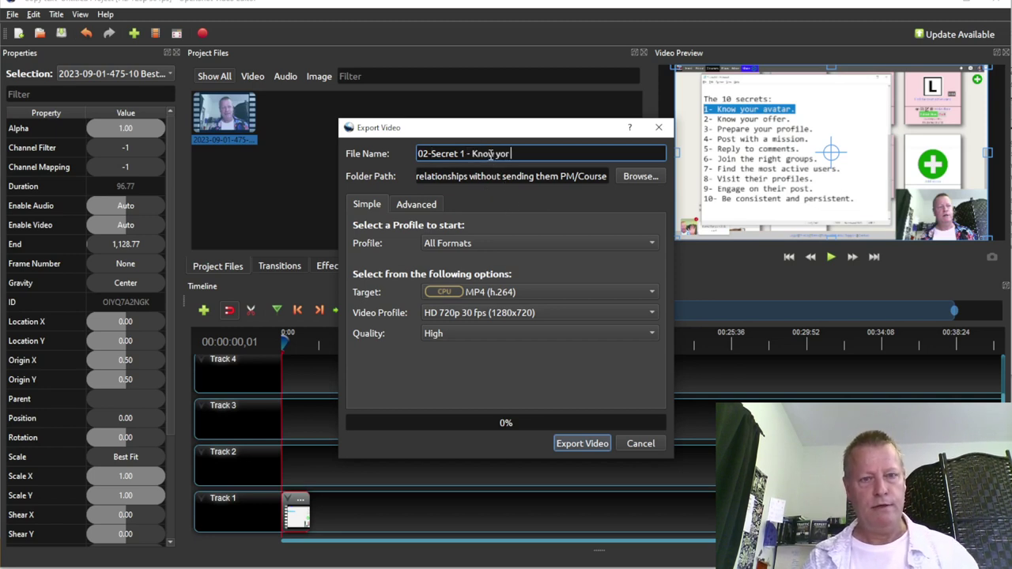
{"action": "type", "text": "r Avatar"}
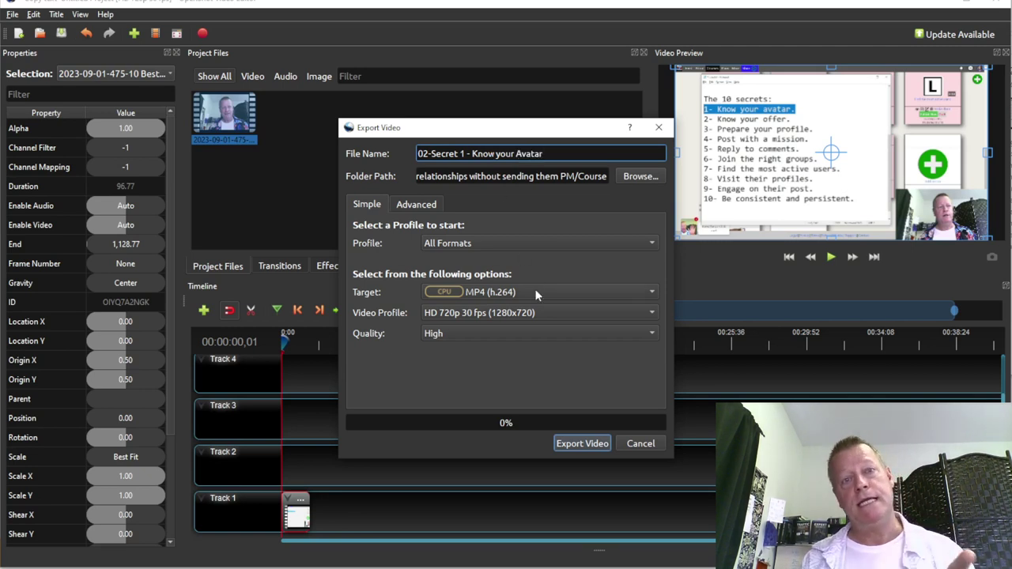
{"action": "left_click", "coordinate": [582, 444]}
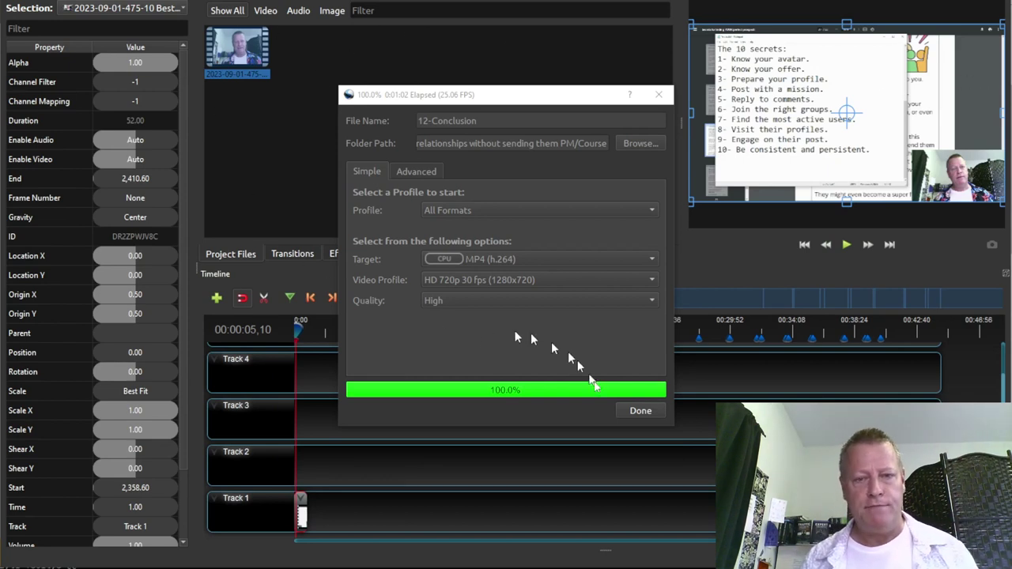
{"action": "left_click", "coordinate": [639, 412]}
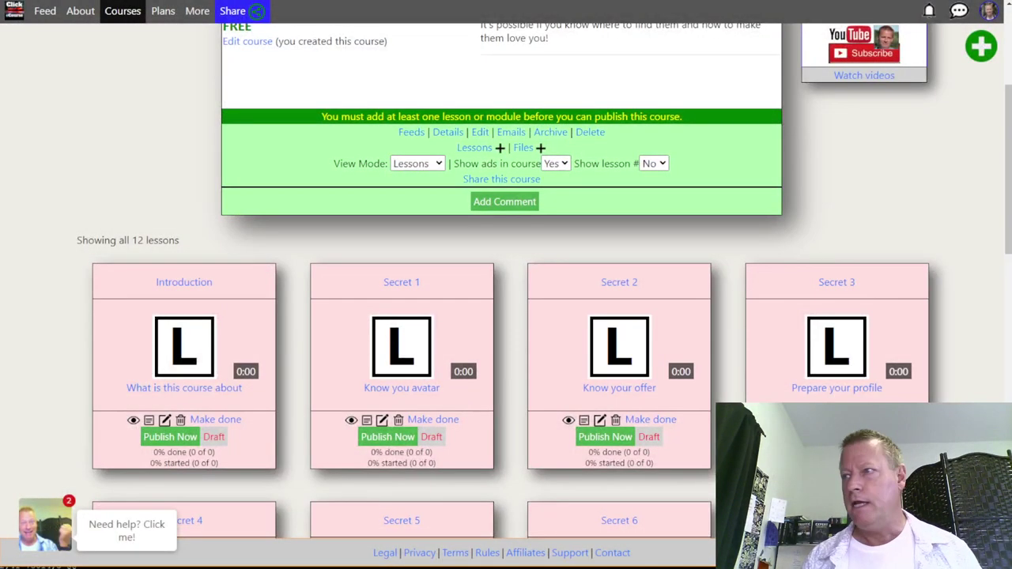
Move the Course folder window with the 12 lesson MP4s over the browser
{"action": "left_click_drag", "start_coordinate": [1011, 150], "coordinate": [385, 40]}
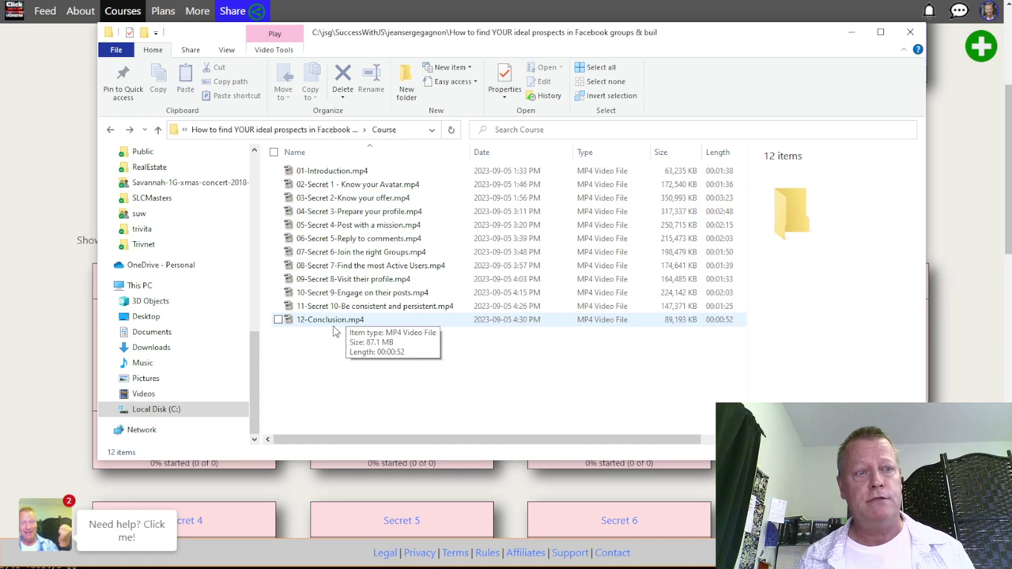
Return to the ClickeCourse course page behind the folder window
{"action": "left_click", "coordinate": [46, 189]}
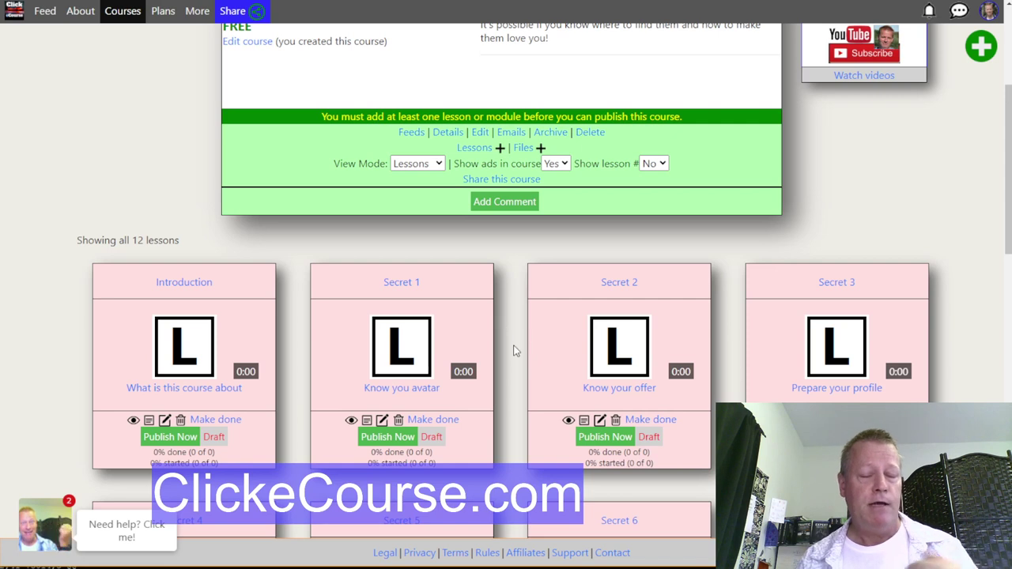
Look over the 12 draft lessons and open the Introduction lesson in the editor
{"action": "scroll", "coordinate": [514, 350], "scroll_direction": "down", "scroll_amount": 3}
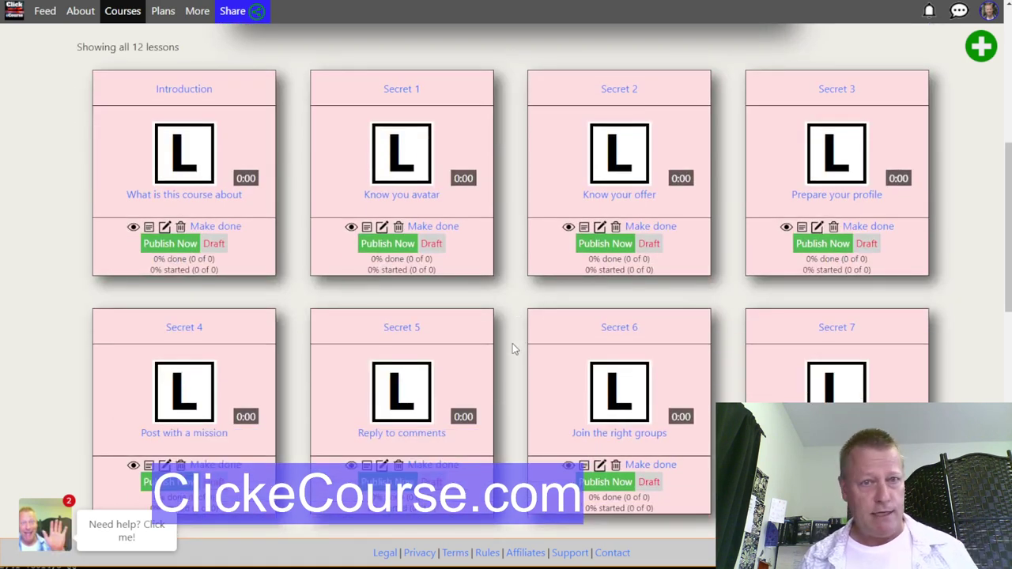
{"action": "scroll", "coordinate": [512, 343], "scroll_direction": "up", "scroll_amount": 5}
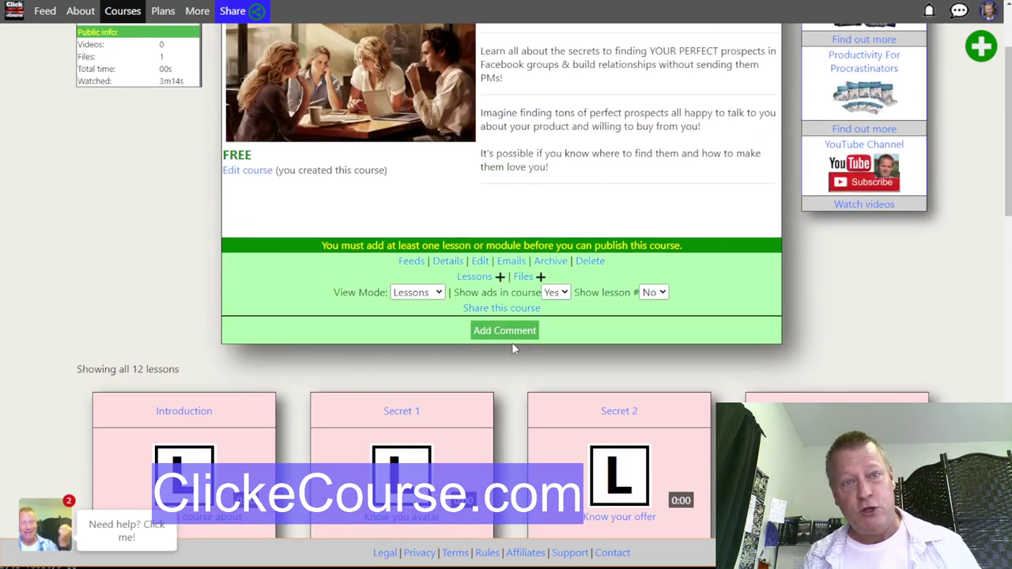
{"action": "scroll", "coordinate": [512, 348], "scroll_direction": "up", "scroll_amount": 2}
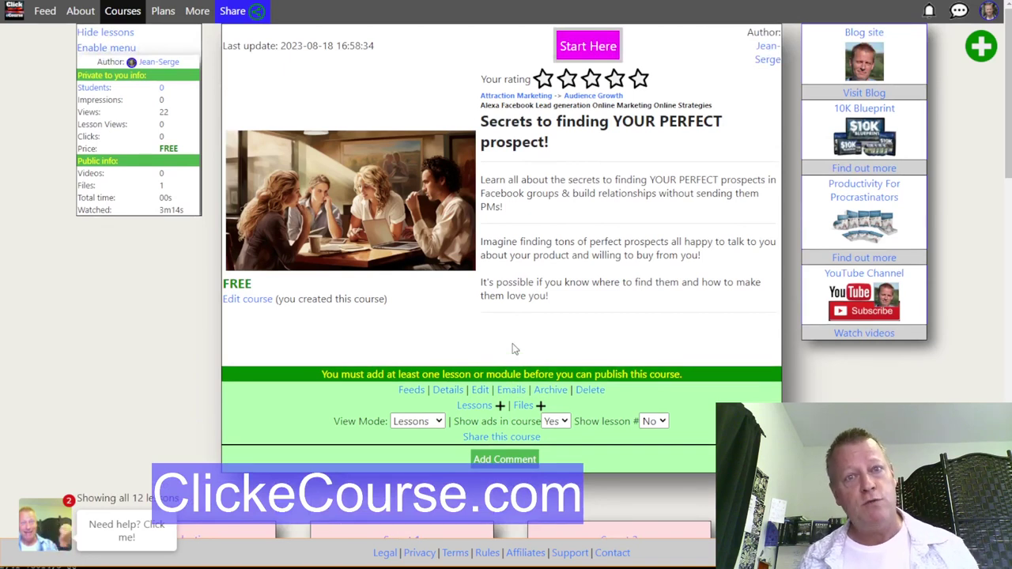
{"action": "scroll", "coordinate": [513, 336], "scroll_direction": "down", "scroll_amount": 4}
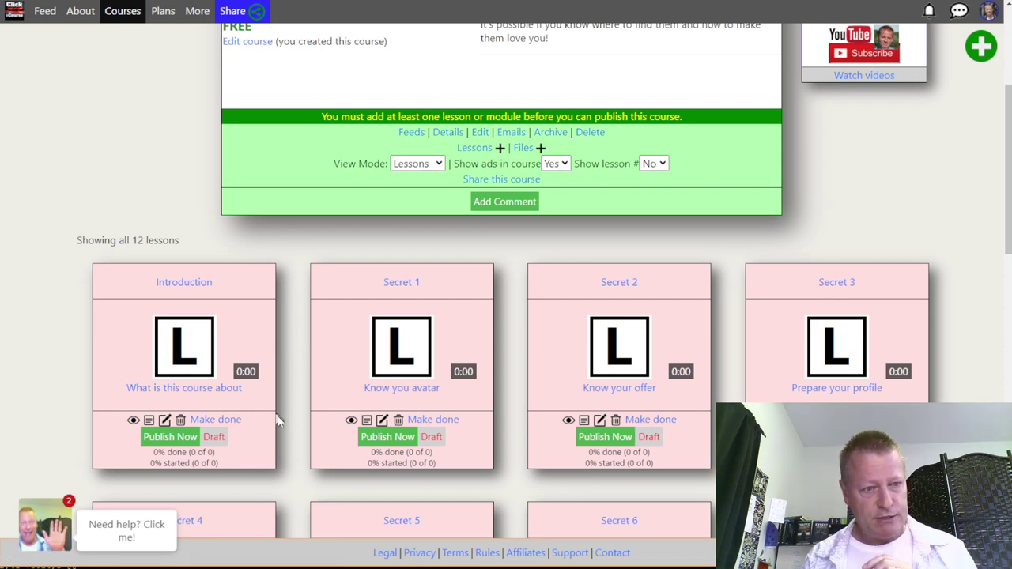
{"action": "left_click", "coordinate": [164, 421]}
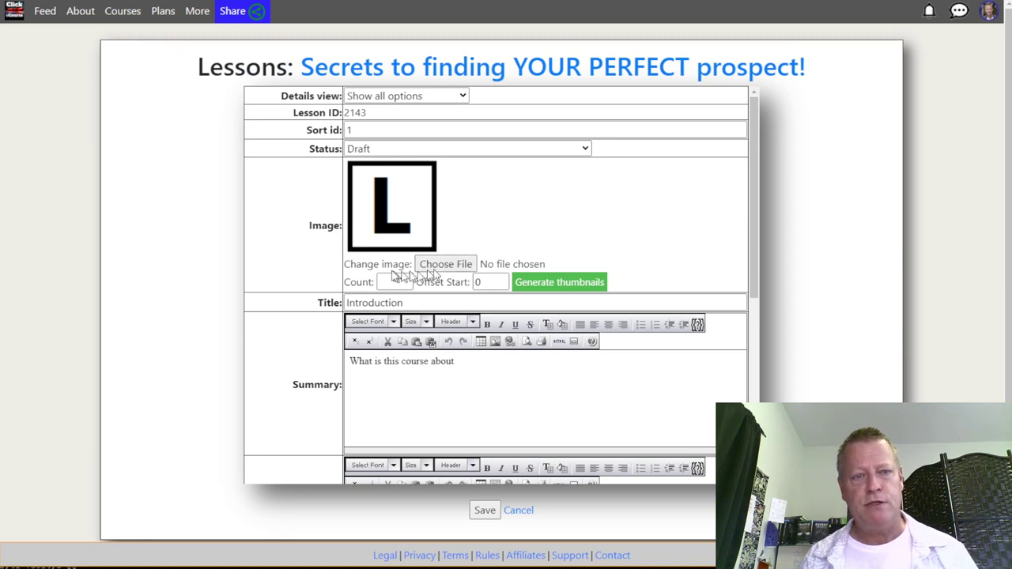
Upload 01-Introduction.mp4 from the Course folder to the Introduction lesson and save it
{"action": "scroll", "coordinate": [316, 391], "scroll_direction": "down", "scroll_amount": 5}
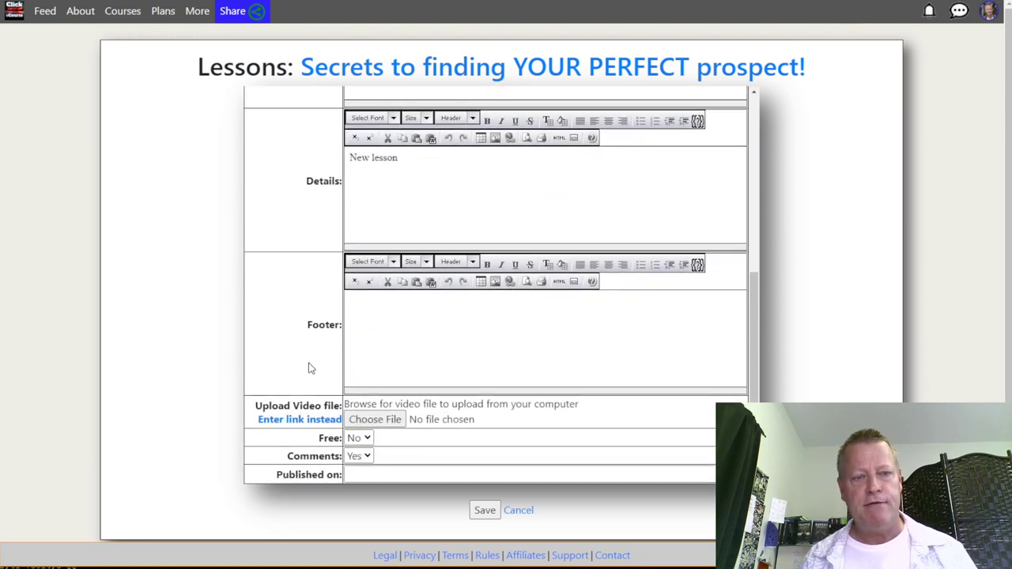
{"action": "left_click", "coordinate": [375, 419]}
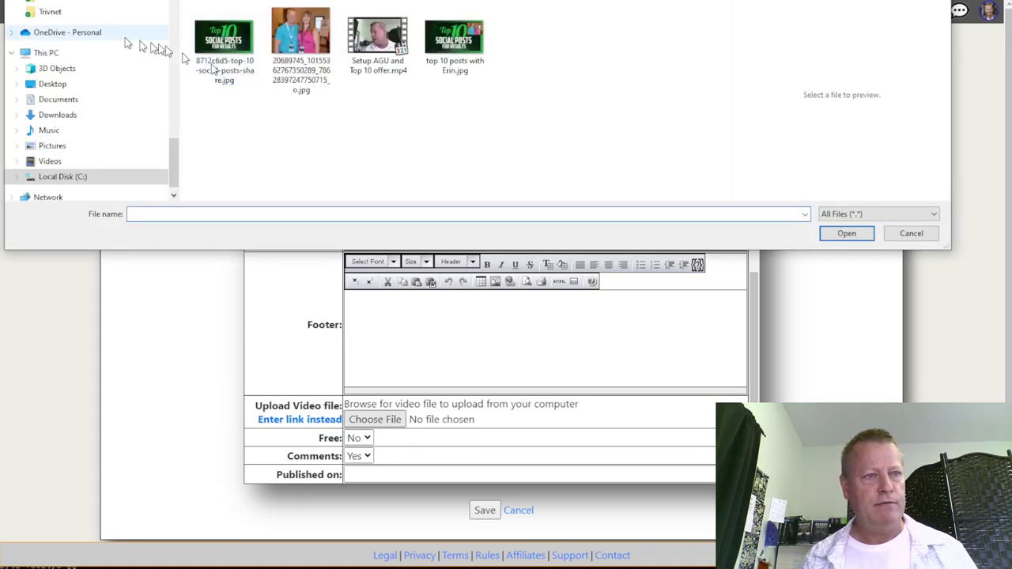
{"action": "left_click_drag", "start_coordinate": [174, 156], "coordinate": [174, 27]}
{"action": "left_click", "coordinate": [95, 22]}
{"action": "scroll", "coordinate": [274, 115], "scroll_direction": "down", "scroll_amount": 5}
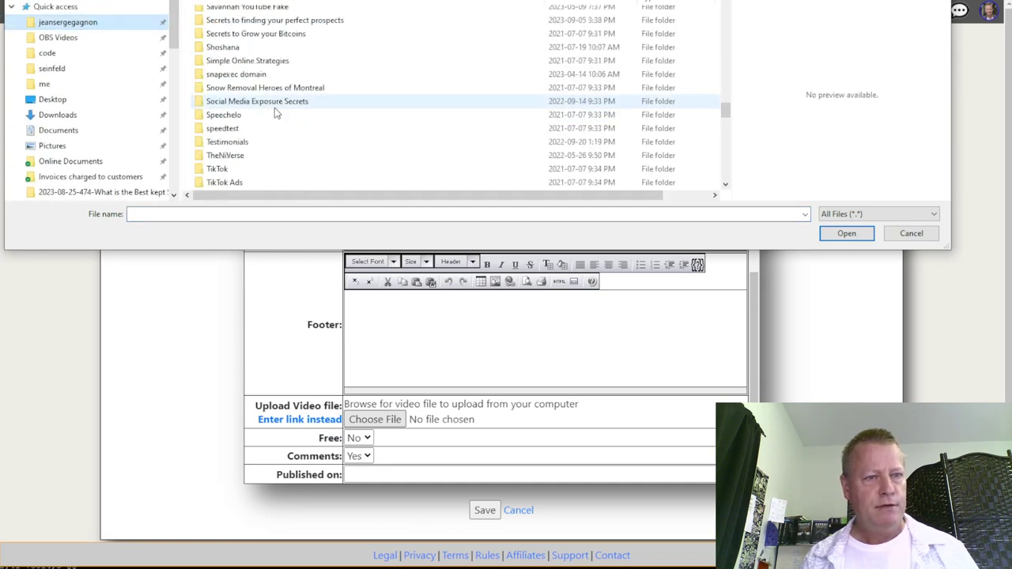
{"action": "scroll", "coordinate": [274, 111], "scroll_direction": "up", "scroll_amount": 8}
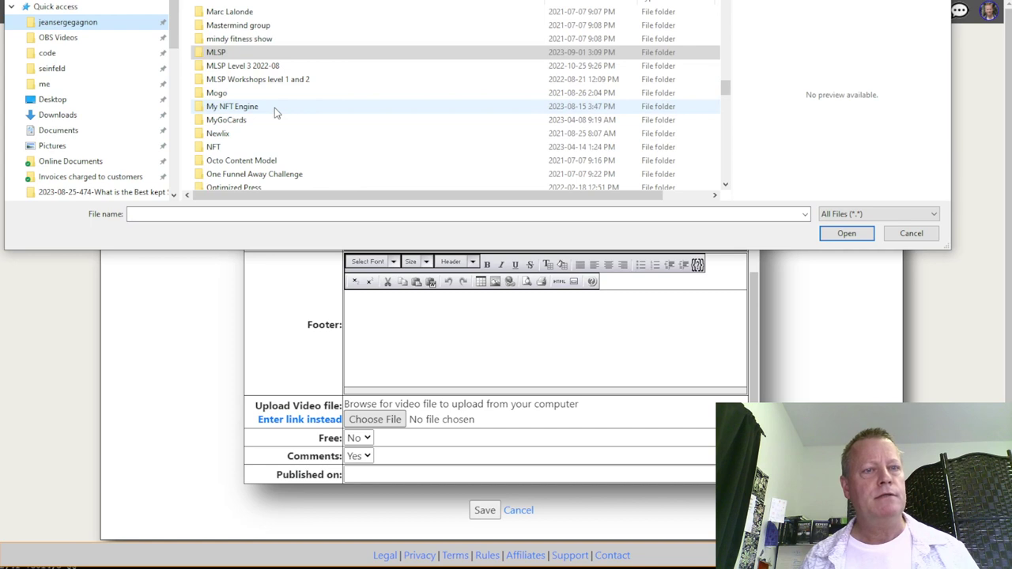
{"action": "scroll", "coordinate": [276, 112], "scroll_direction": "up", "scroll_amount": 9}
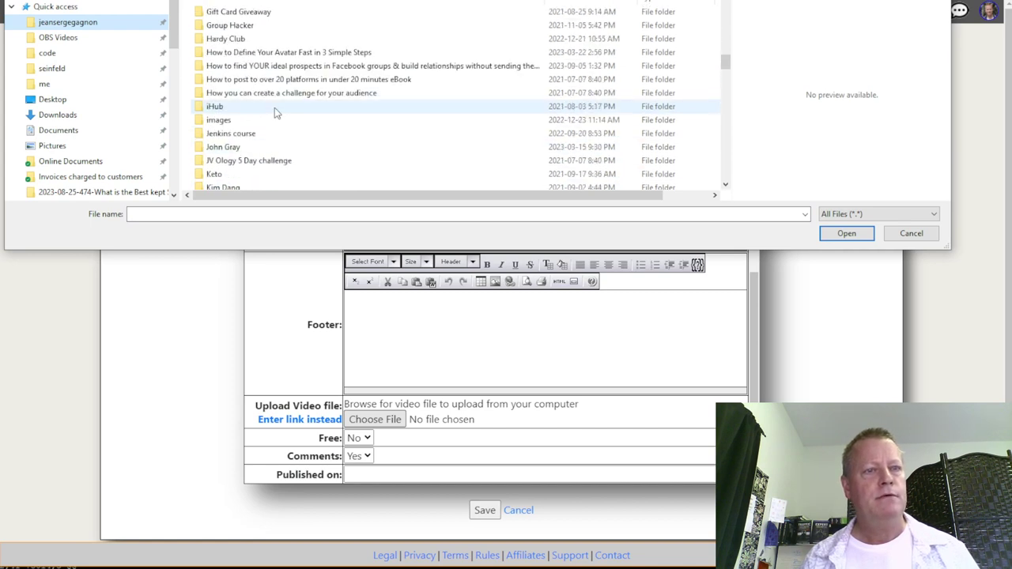
{"action": "double_click", "coordinate": [281, 68]}
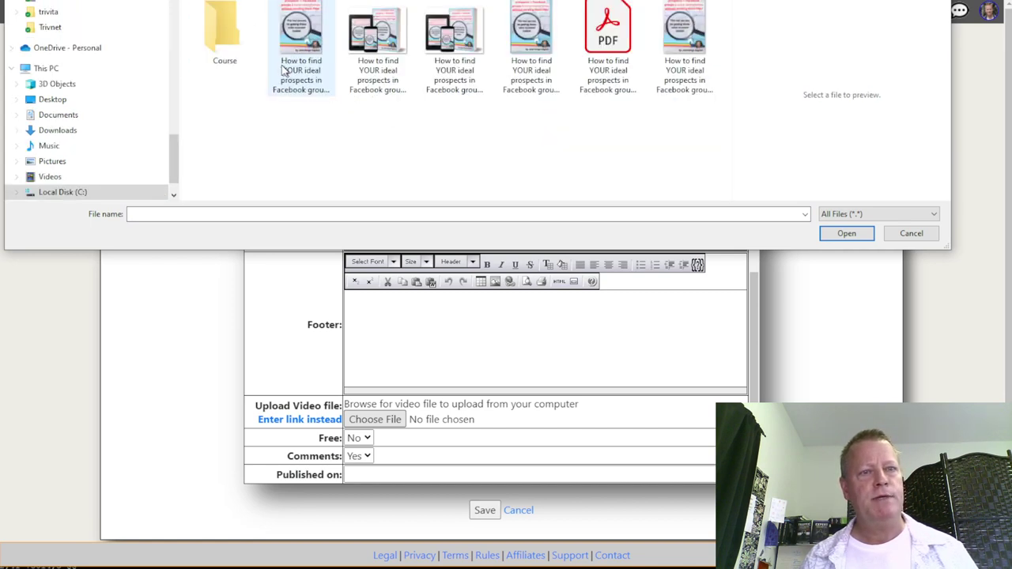
{"action": "double_click", "coordinate": [227, 36]}
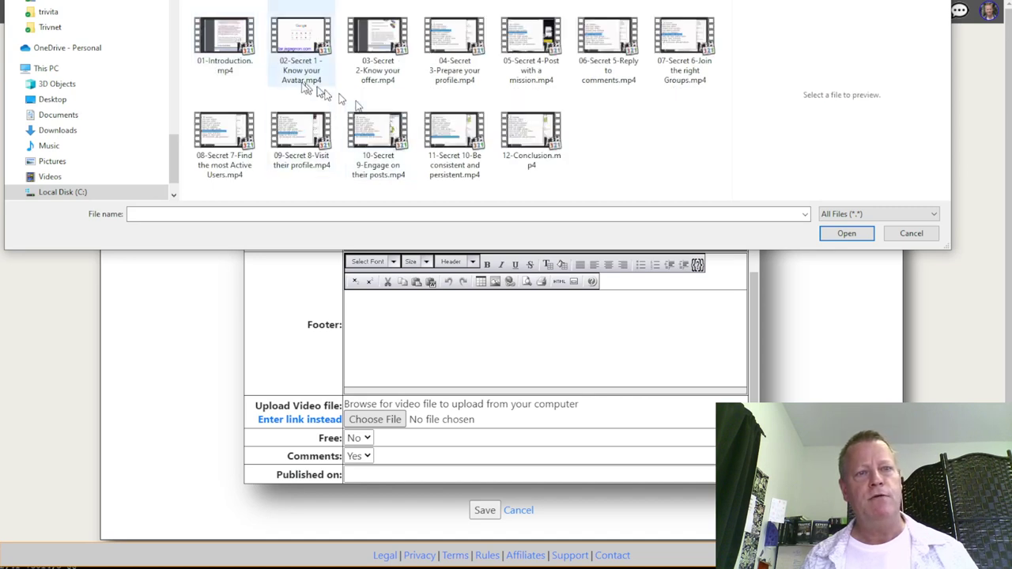
{"action": "double_click", "coordinate": [220, 46]}
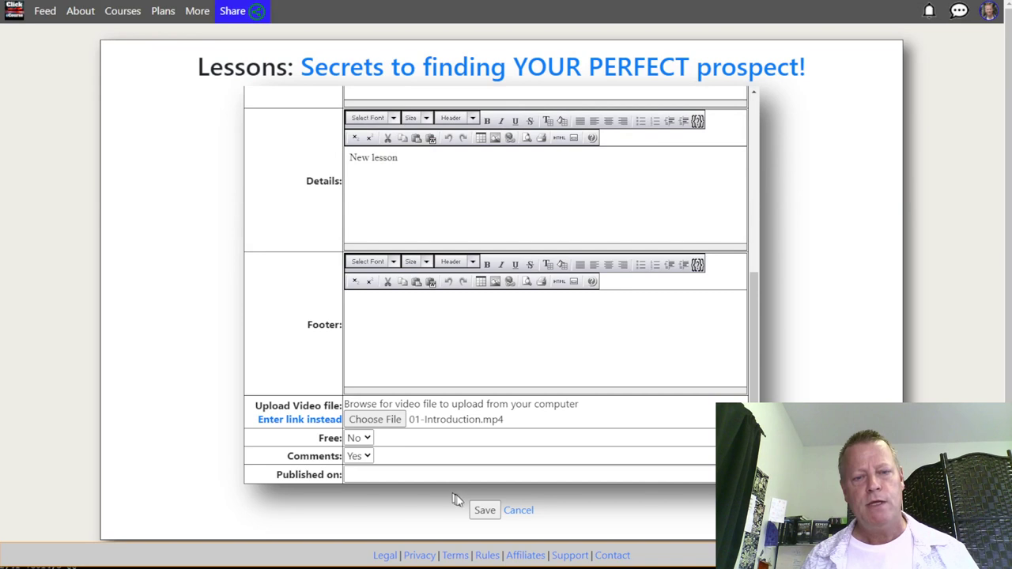
{"action": "left_click", "coordinate": [481, 510]}
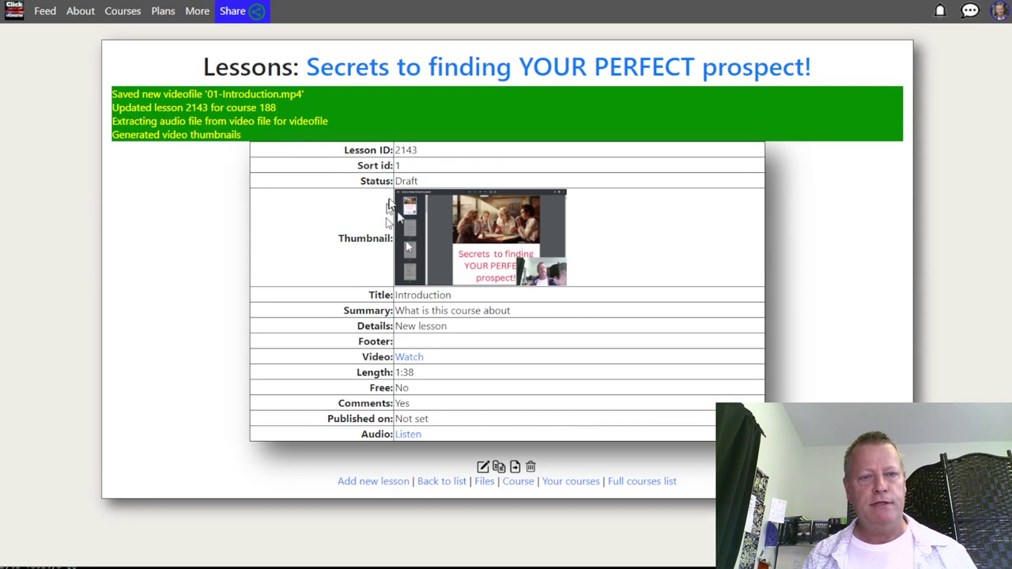
Use the second thumbnail as the lesson image and regenerate thumbnails with a count of 12
{"action": "left_click", "coordinate": [483, 467]}
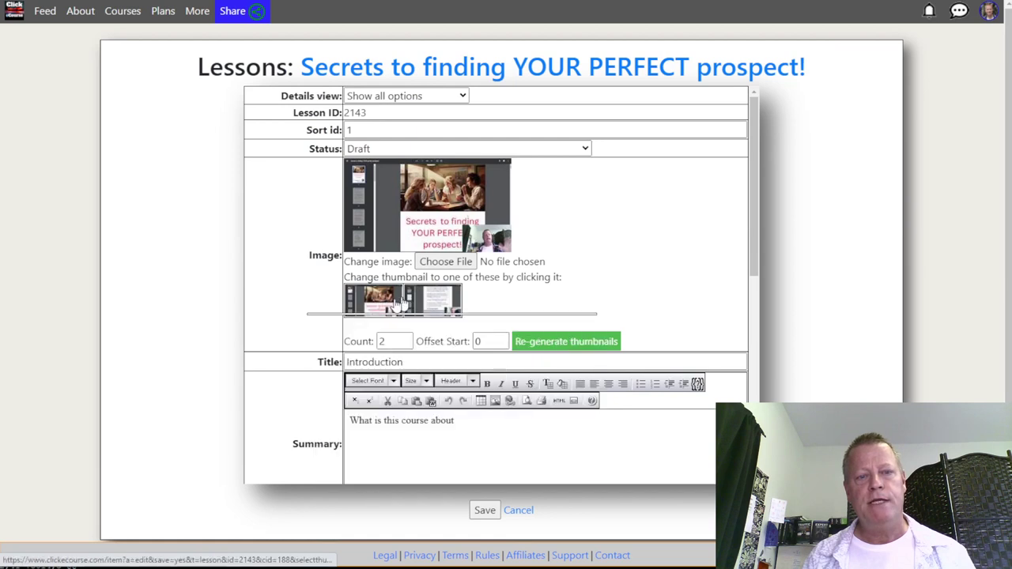
{"action": "left_click", "coordinate": [434, 300]}
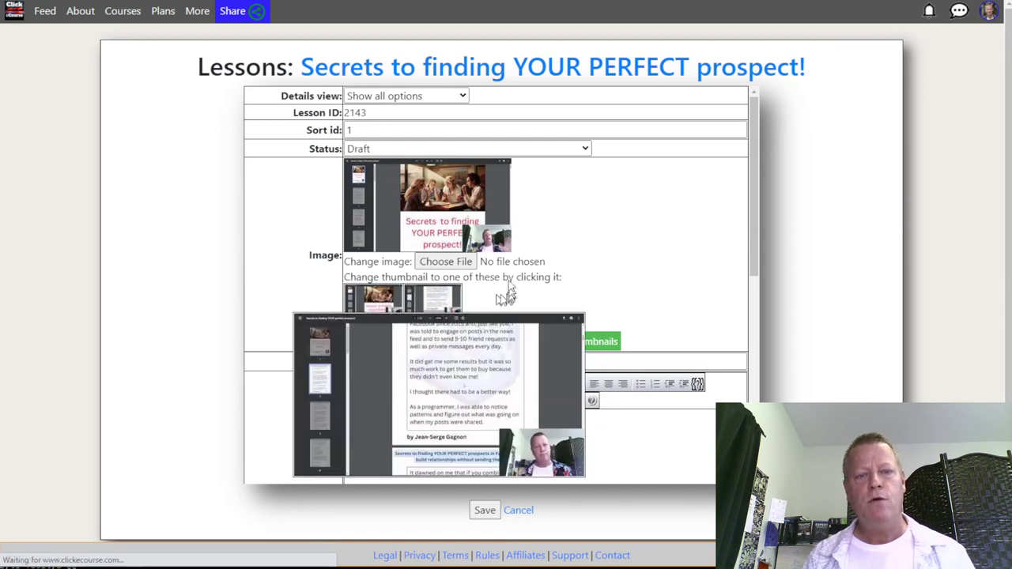
{"action": "scroll", "coordinate": [411, 309], "scroll_direction": "down", "scroll_amount": 1}
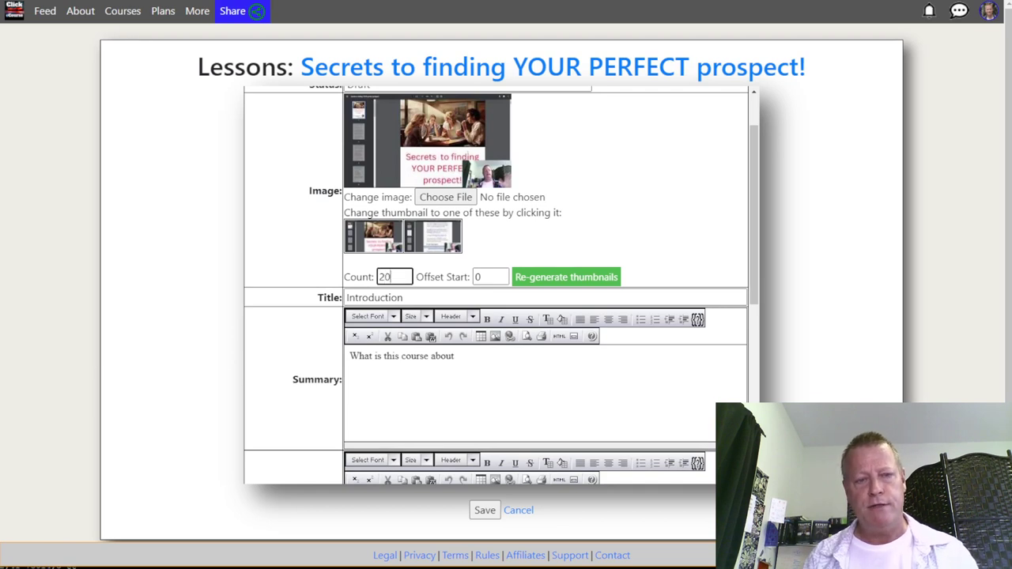
{"action": "left_click", "coordinate": [581, 279]}
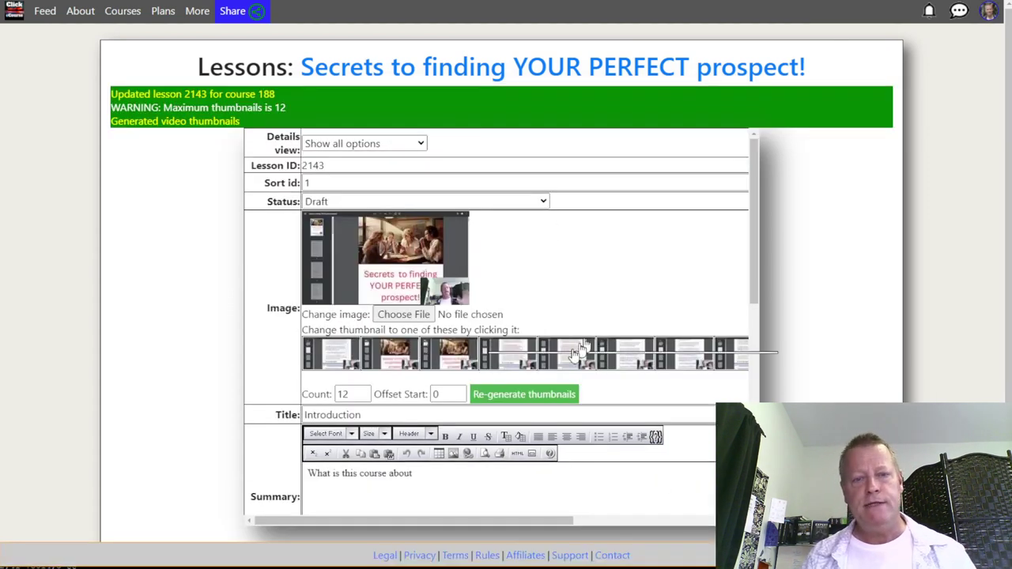
{"action": "mouse_move", "coordinate": [545, 364]}
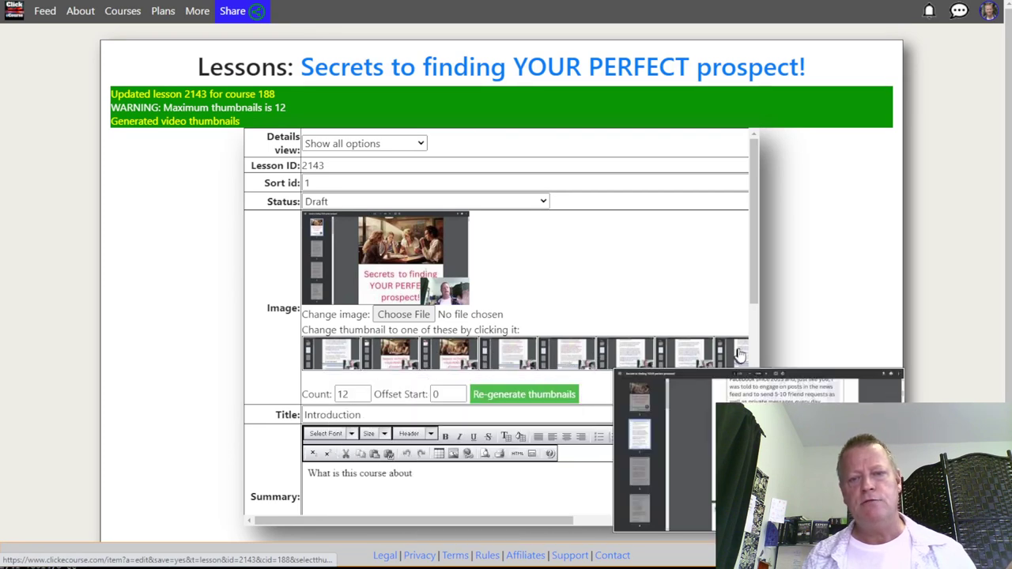
{"action": "mouse_move", "coordinate": [692, 361]}
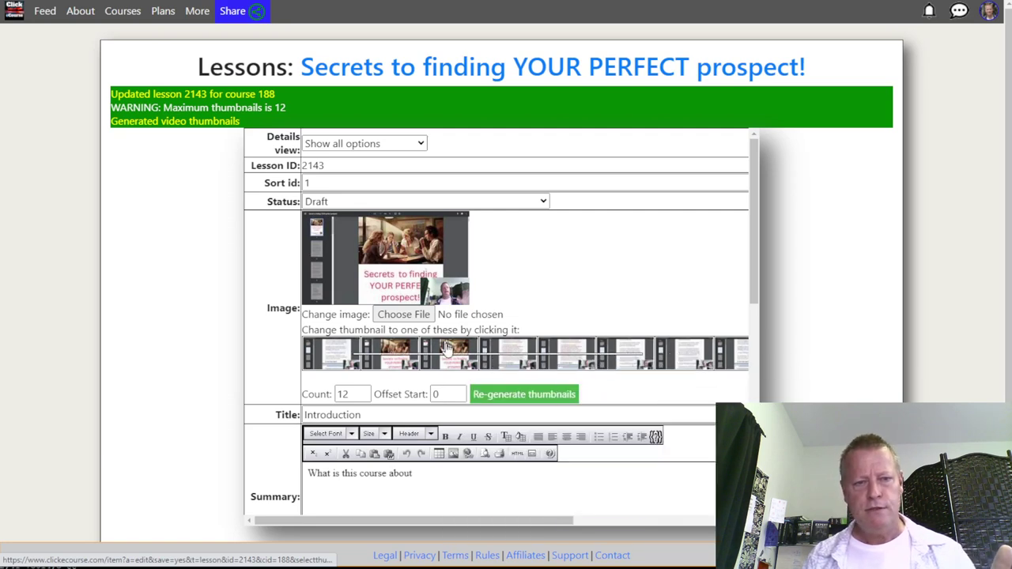
{"action": "mouse_move", "coordinate": [447, 358]}
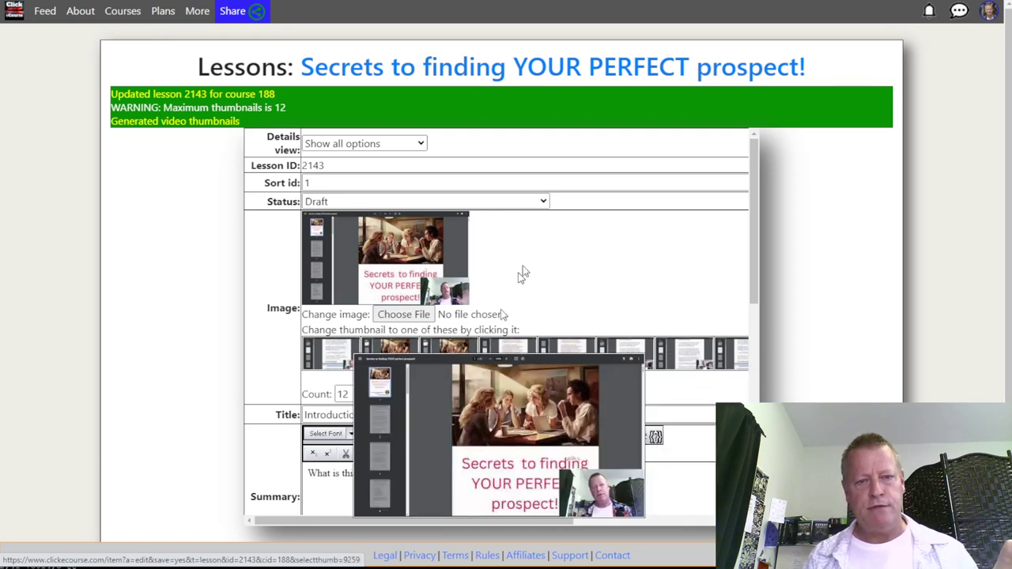
{"action": "mouse_move", "coordinate": [390, 350]}
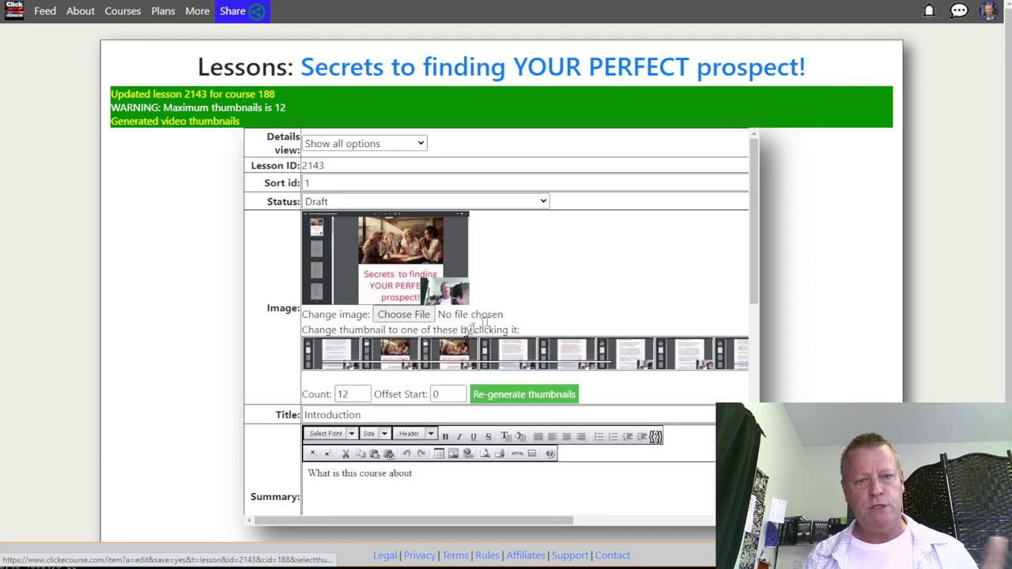
{"action": "scroll", "coordinate": [500, 318], "scroll_direction": "down", "scroll_amount": 1}
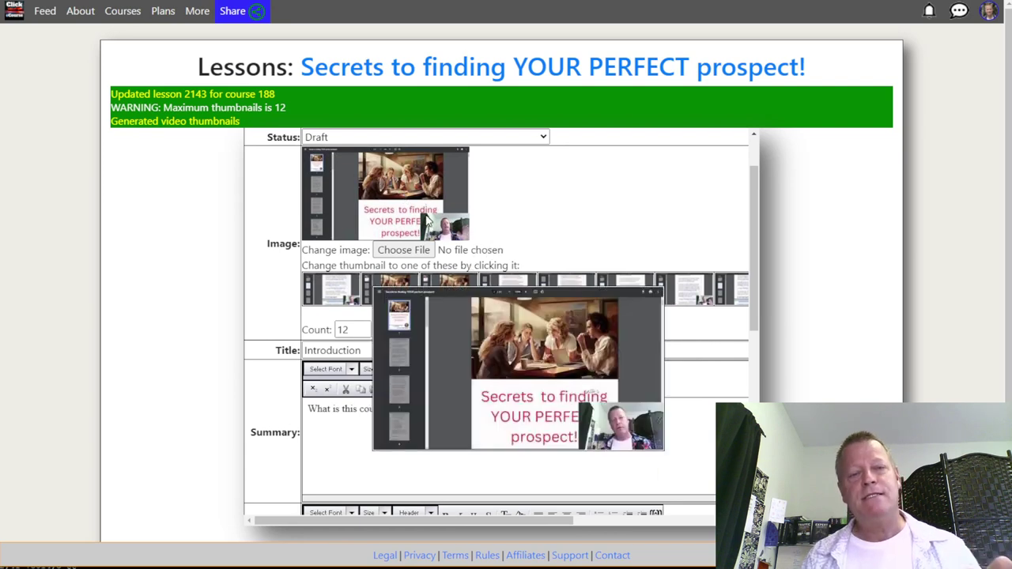
{"action": "scroll", "coordinate": [427, 219], "scroll_direction": "up", "scroll_amount": 1}
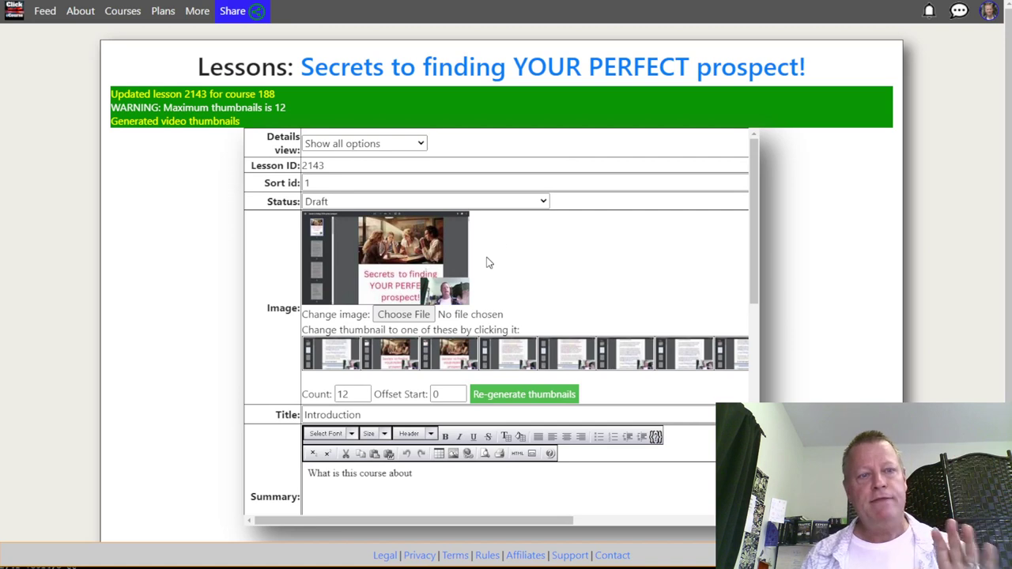
Leave the Introduction lesson's status as Draft and save it
{"action": "left_click", "coordinate": [507, 199]}
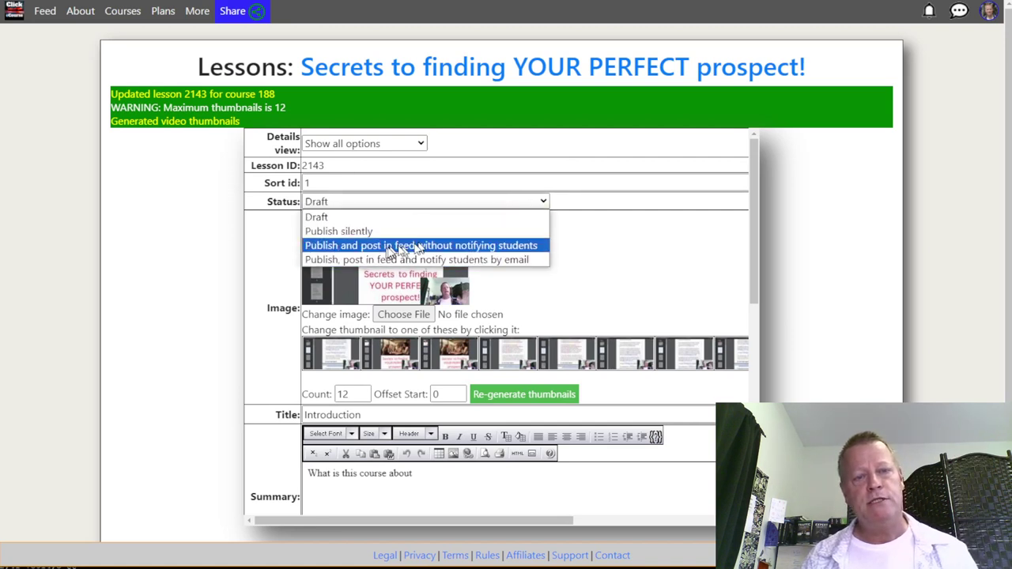
{"action": "left_click", "coordinate": [607, 270]}
{"action": "scroll", "coordinate": [606, 269], "scroll_direction": "down", "scroll_amount": 5}
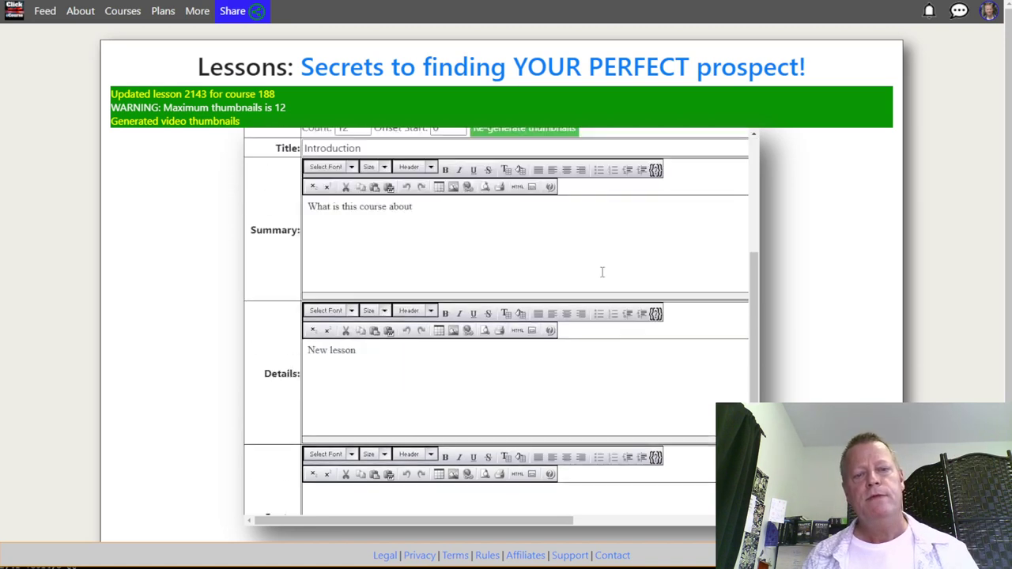
{"action": "scroll", "coordinate": [479, 450], "scroll_direction": "down", "scroll_amount": 4}
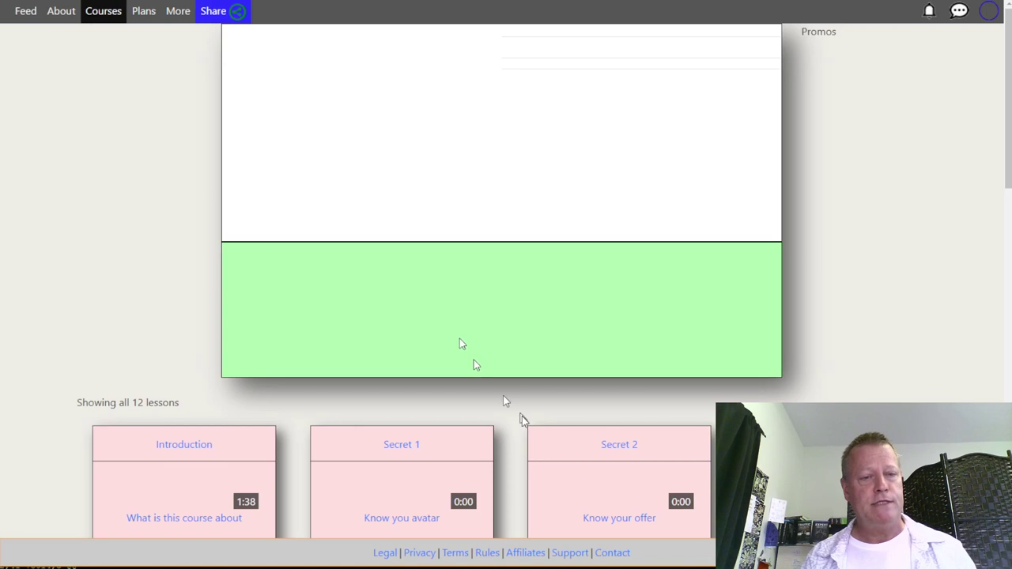
Scroll down to the lesson cards and open Secret 1 for editing
{"action": "scroll", "coordinate": [518, 418], "scroll_direction": "down", "scroll_amount": 3}
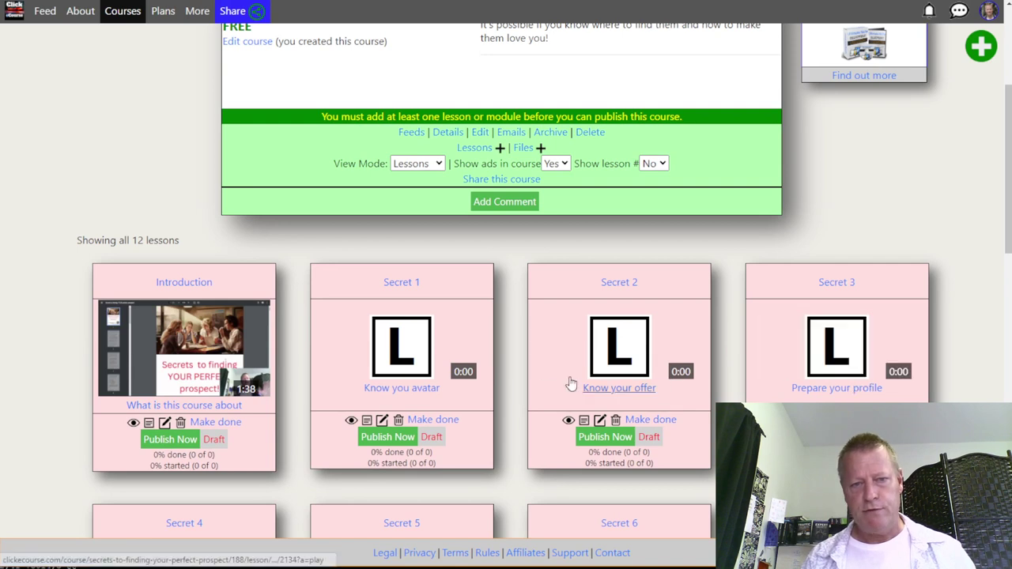
{"action": "scroll", "coordinate": [512, 418], "scroll_direction": "down", "scroll_amount": 2}
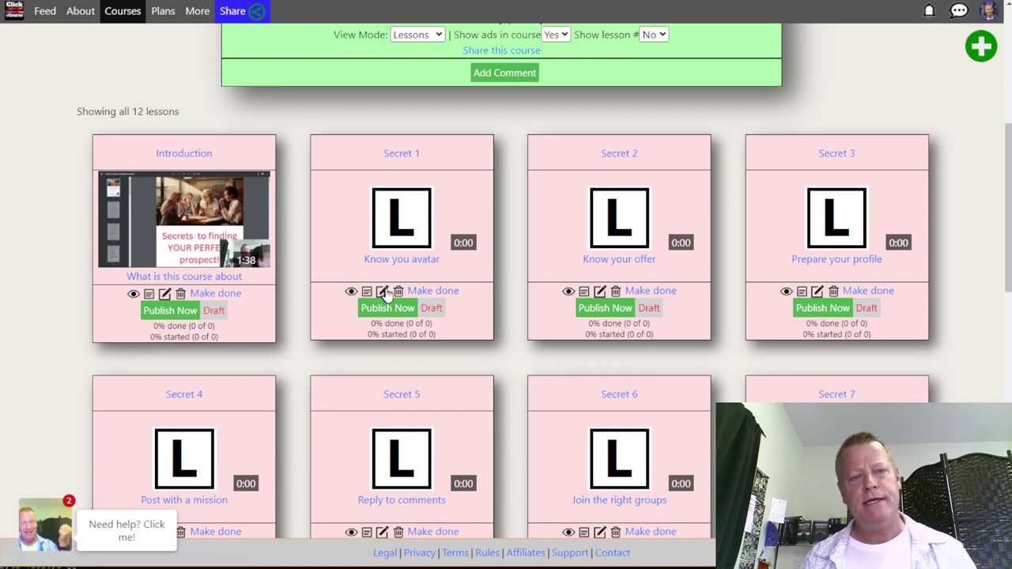
{"action": "left_click", "coordinate": [386, 291]}
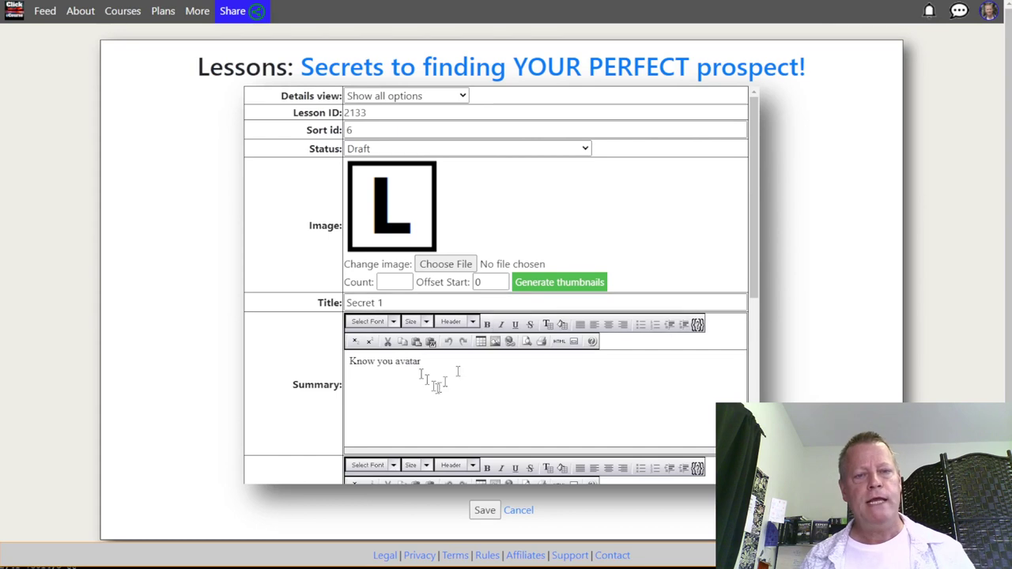
Upload '02-Secret 1 - Know your Avatar.mp4' to Secret 1, save, and return to the lesson overview
{"action": "scroll", "coordinate": [418, 388], "scroll_direction": "down", "scroll_amount": 1}
{"action": "scroll", "coordinate": [418, 389], "scroll_direction": "down", "scroll_amount": 6}
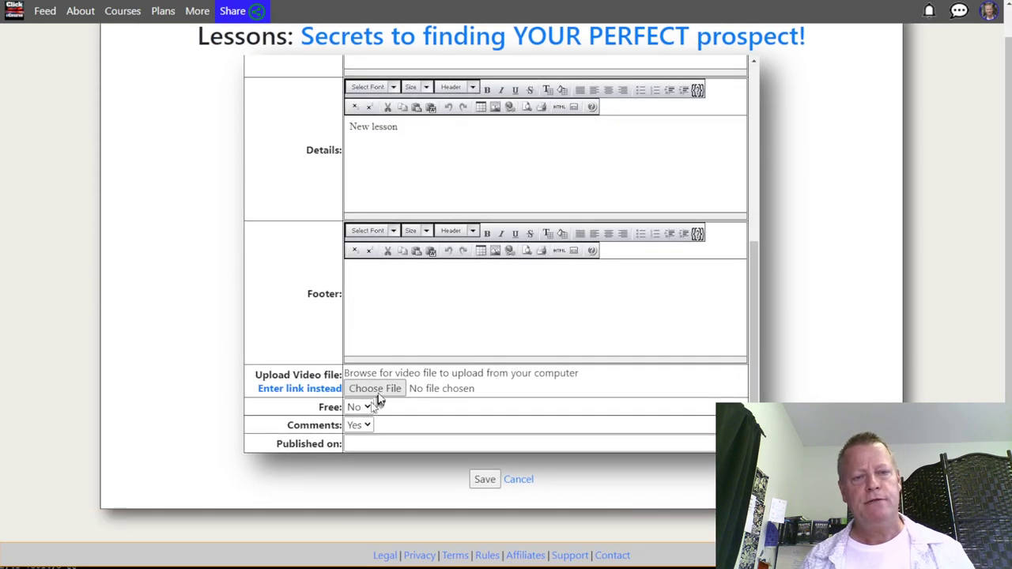
{"action": "left_click", "coordinate": [378, 389]}
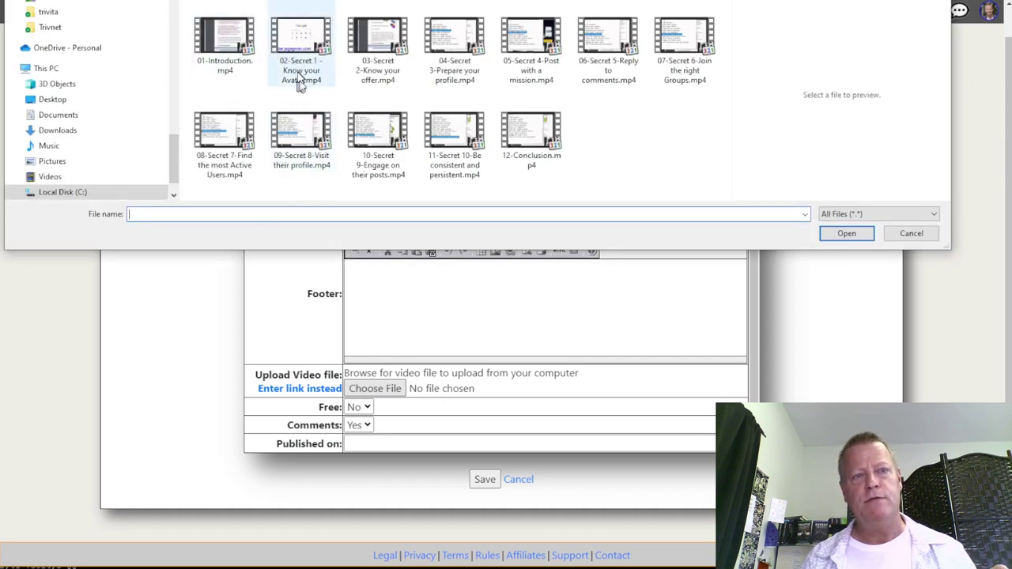
{"action": "double_click", "coordinate": [300, 75]}
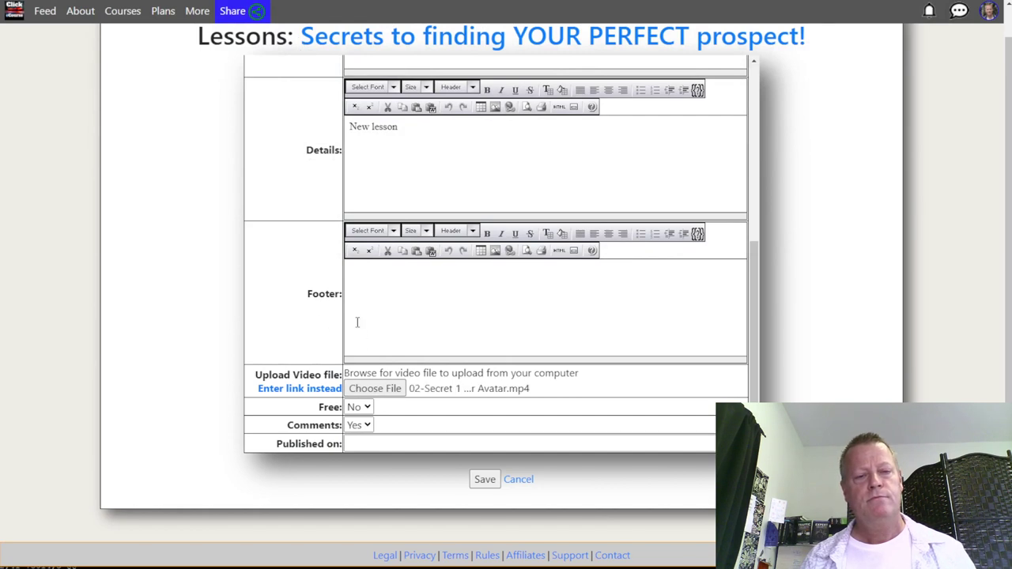
{"action": "left_click", "coordinate": [485, 479]}
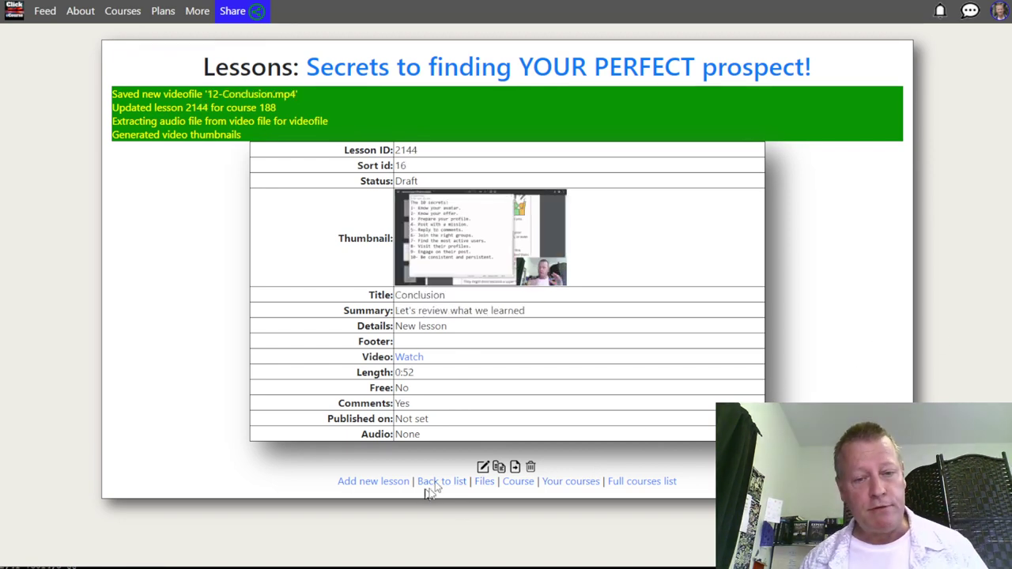
{"action": "left_click", "coordinate": [519, 481]}
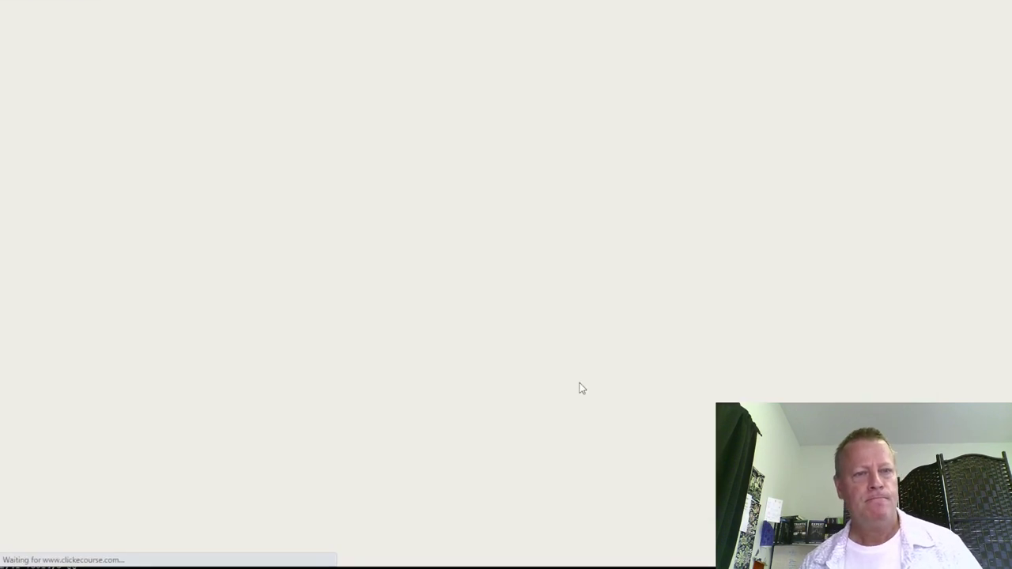
Publish the Introduction, Secret 1, Secret 2 and Secret 3 lessons
{"action": "scroll", "coordinate": [522, 358], "scroll_direction": "down", "scroll_amount": 3}
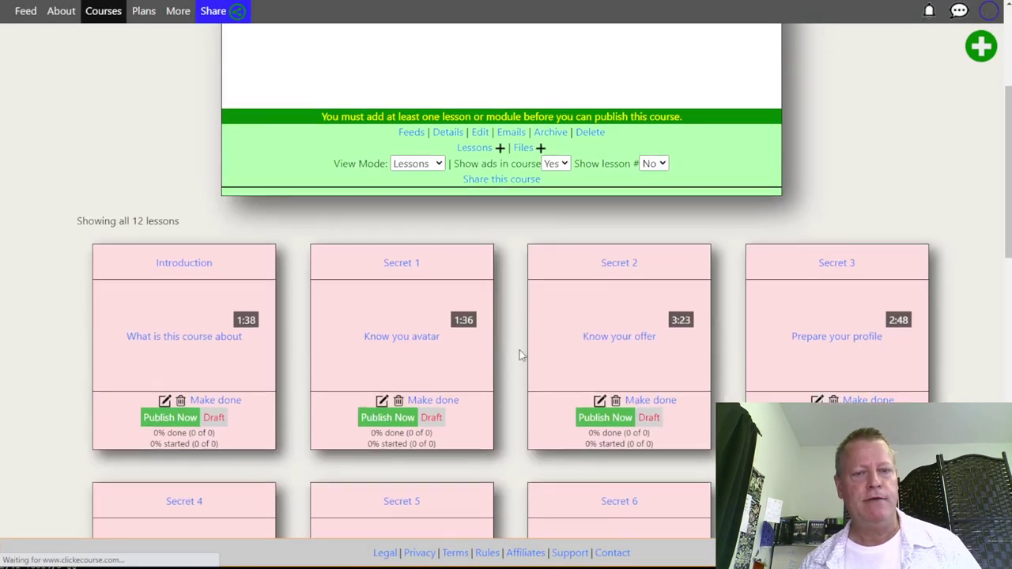
{"action": "scroll", "coordinate": [511, 349], "scroll_direction": "down", "scroll_amount": 3}
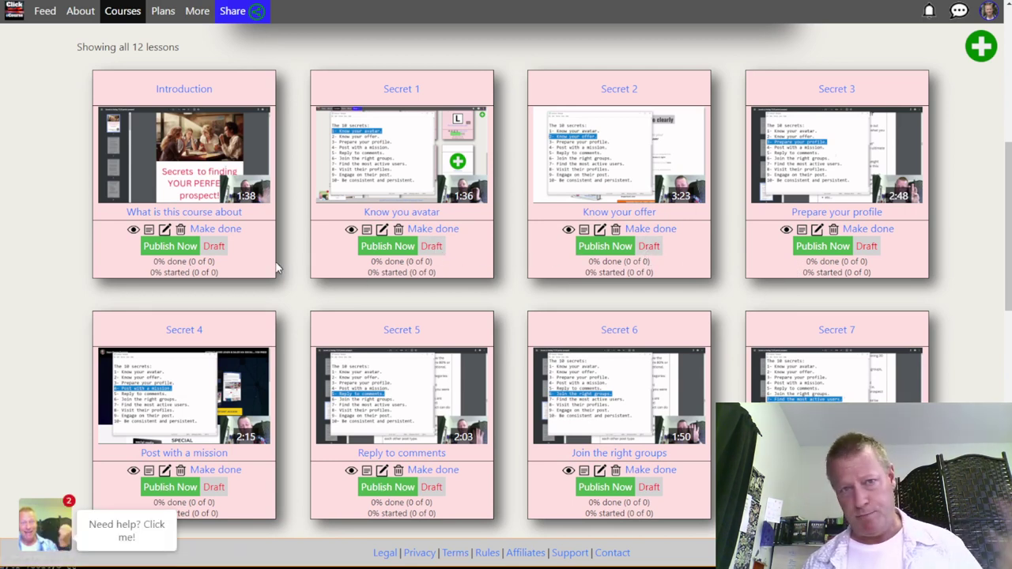
{"action": "left_click", "coordinate": [170, 246]}
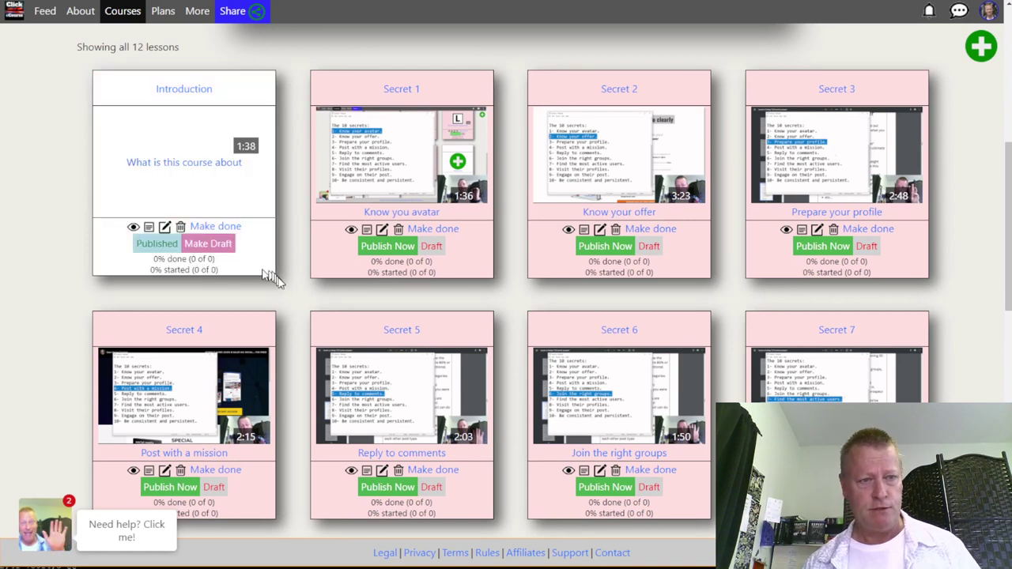
{"action": "left_click", "coordinate": [387, 246]}
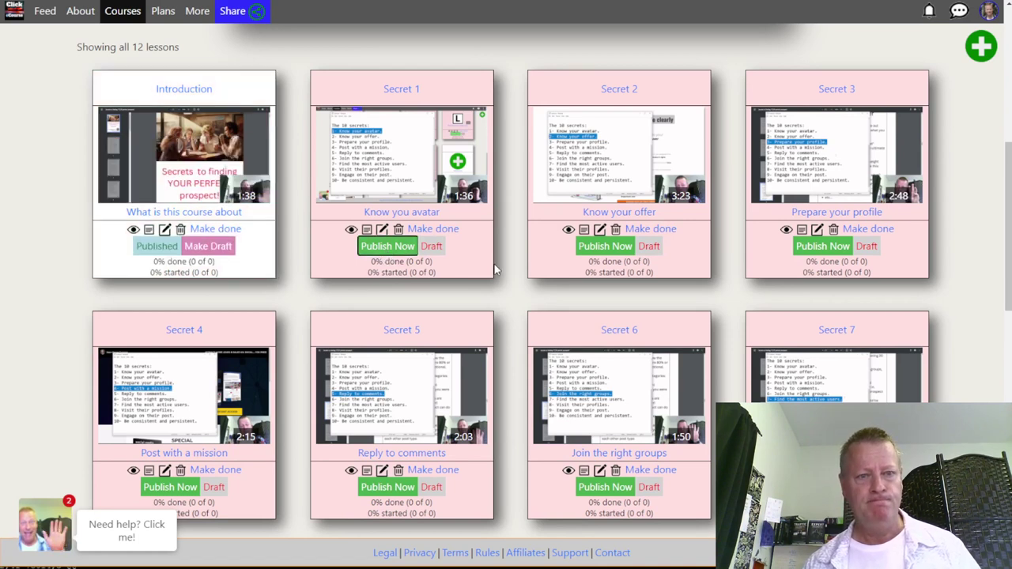
{"action": "left_click", "coordinate": [605, 247]}
{"action": "left_click", "coordinate": [802, 246]}
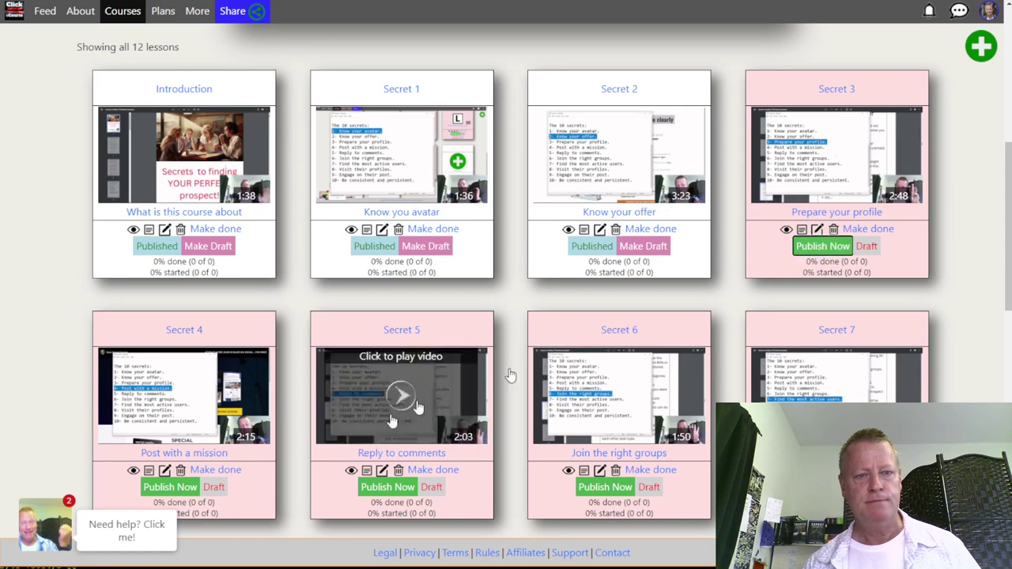
Publish the Secret 4, Secret 5, Secret 6 and Secret 7 lessons
{"action": "scroll", "coordinate": [204, 455], "scroll_direction": "down", "scroll_amount": 3}
{"action": "left_click", "coordinate": [169, 294]}
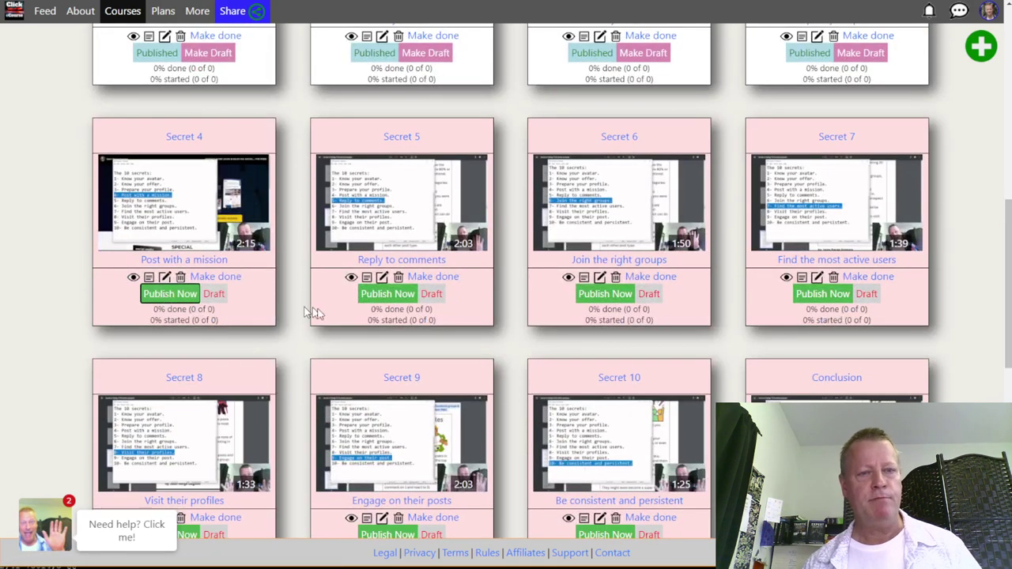
{"action": "left_click", "coordinate": [384, 294]}
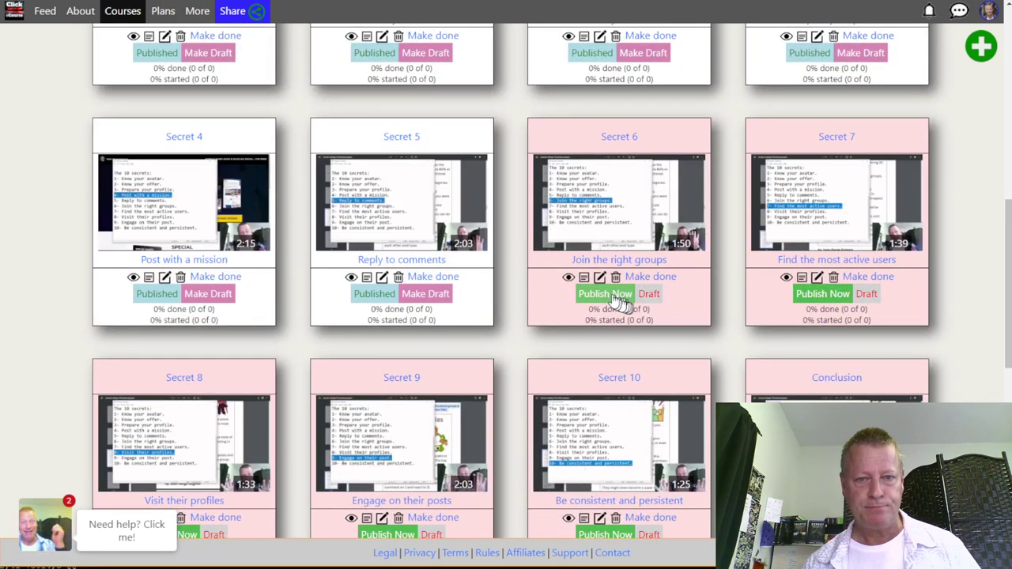
{"action": "left_click", "coordinate": [605, 295]}
{"action": "left_click", "coordinate": [822, 294]}
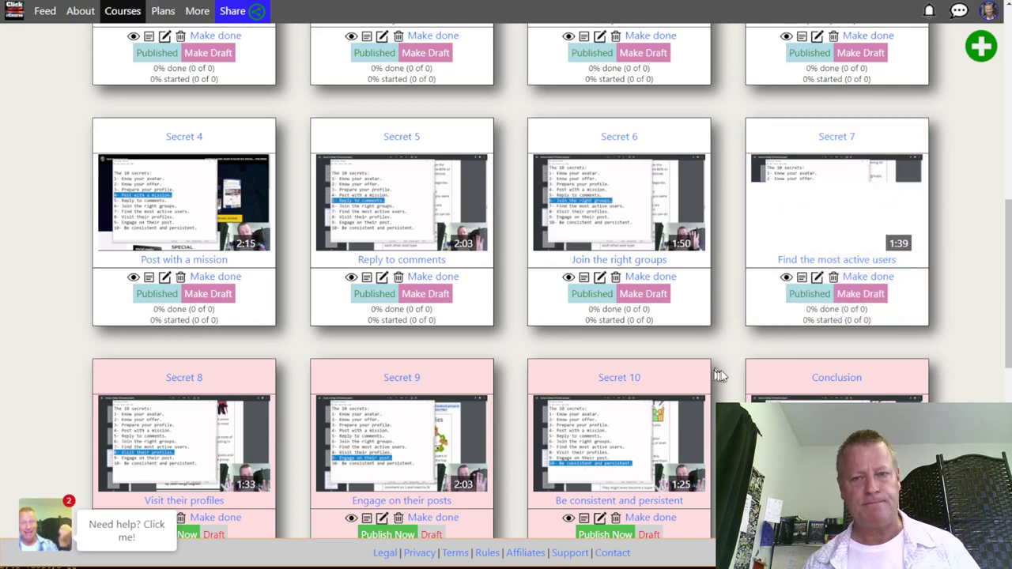
Publish the remaining Secret lessons through Secret 10 and the Conclusion, then return to the top
{"action": "scroll", "coordinate": [428, 391], "scroll_direction": "down", "scroll_amount": 3}
{"action": "left_click", "coordinate": [385, 277]}
{"action": "left_click", "coordinate": [597, 276]}
{"action": "left_click", "coordinate": [822, 276]}
{"action": "scroll", "coordinate": [731, 382], "scroll_direction": "up", "scroll_amount": 5}
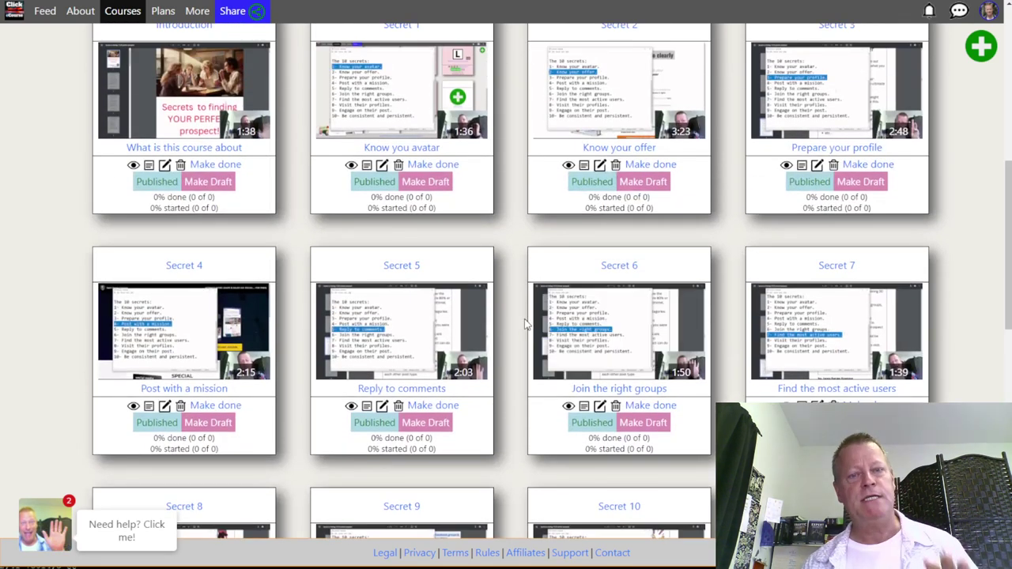
{"action": "scroll", "coordinate": [517, 320], "scroll_direction": "up", "scroll_amount": 7}
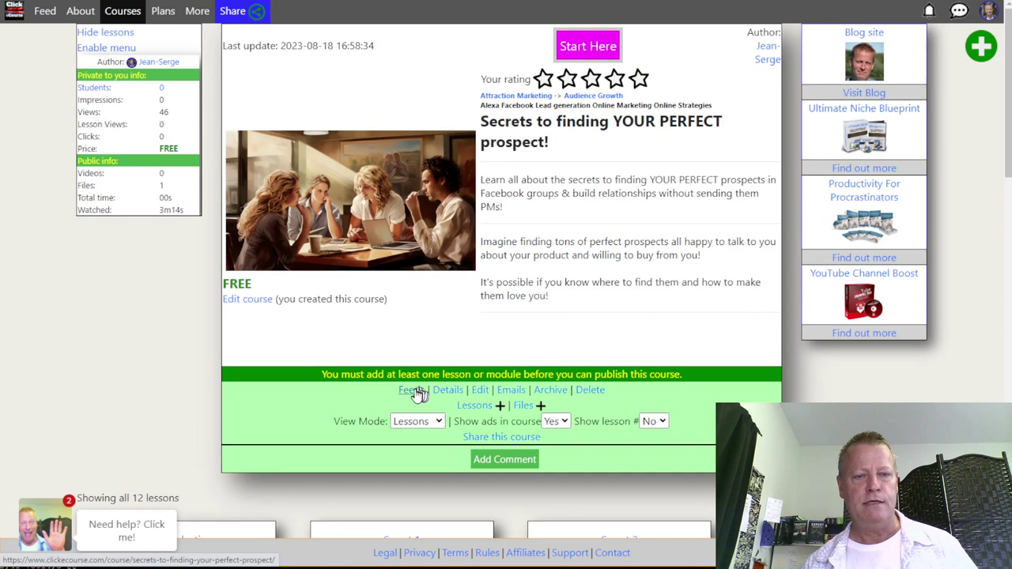
Set the course's Access to Public in its edit settings, accepting the warning, and save
{"action": "left_click", "coordinate": [476, 389]}
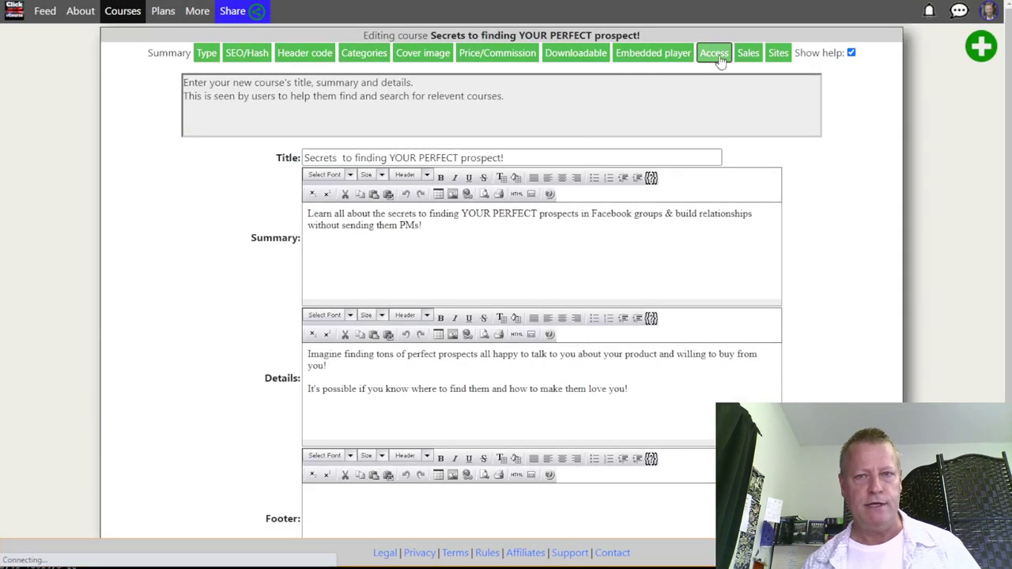
{"action": "left_click", "coordinate": [715, 55]}
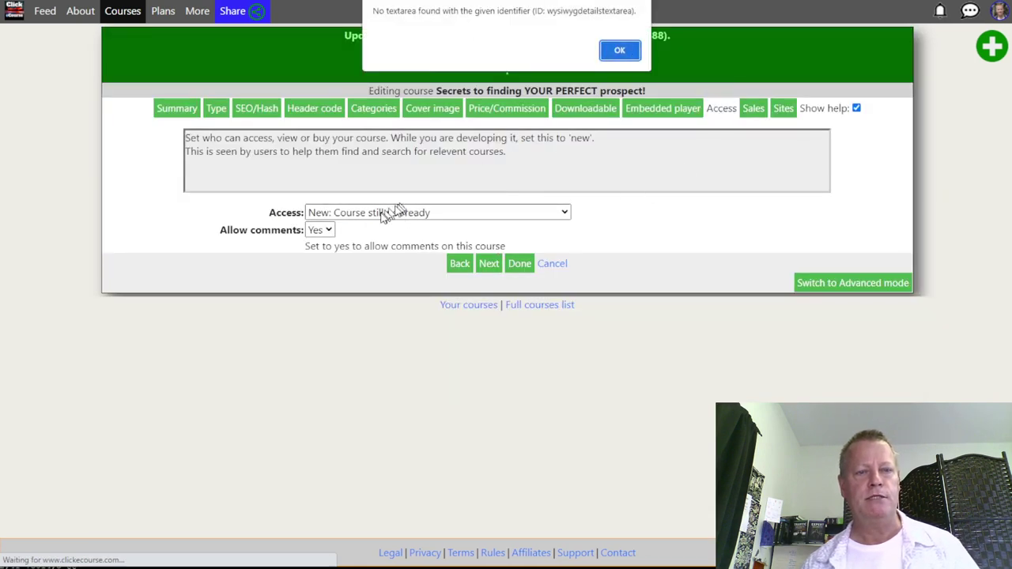
{"action": "left_click", "coordinate": [618, 53]}
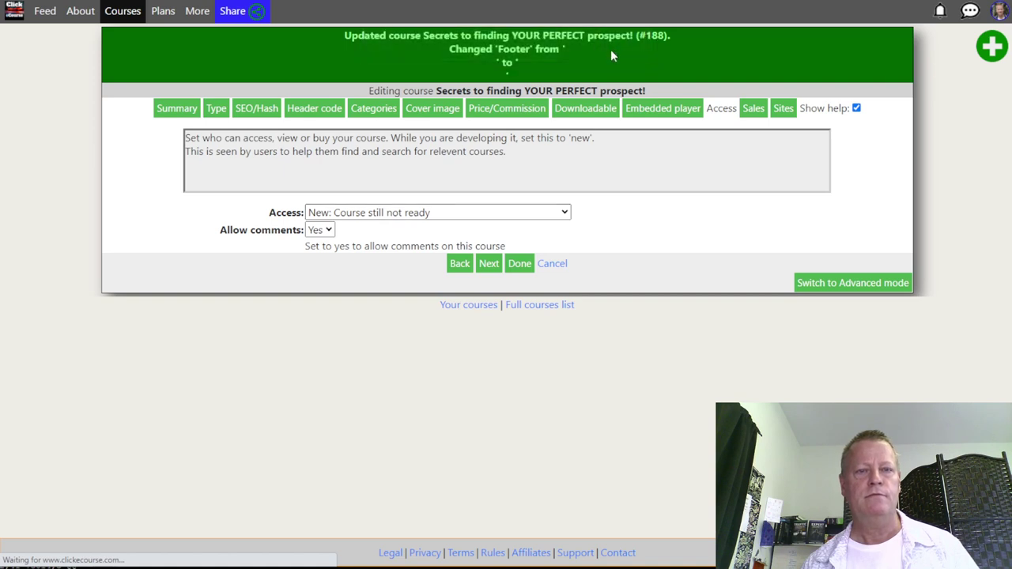
{"action": "left_click", "coordinate": [405, 210]}
{"action": "left_click", "coordinate": [356, 231]}
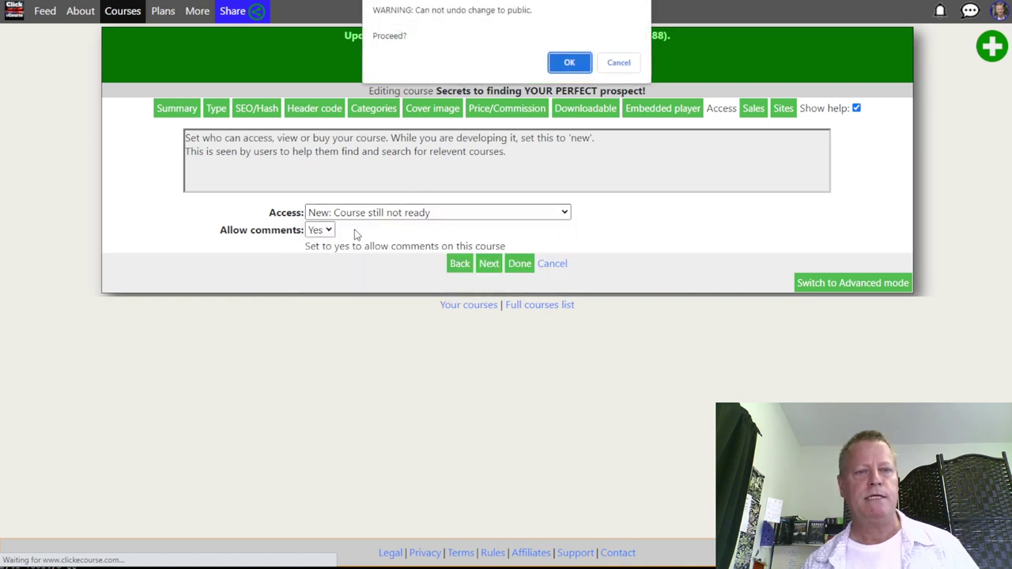
{"action": "left_click", "coordinate": [573, 65]}
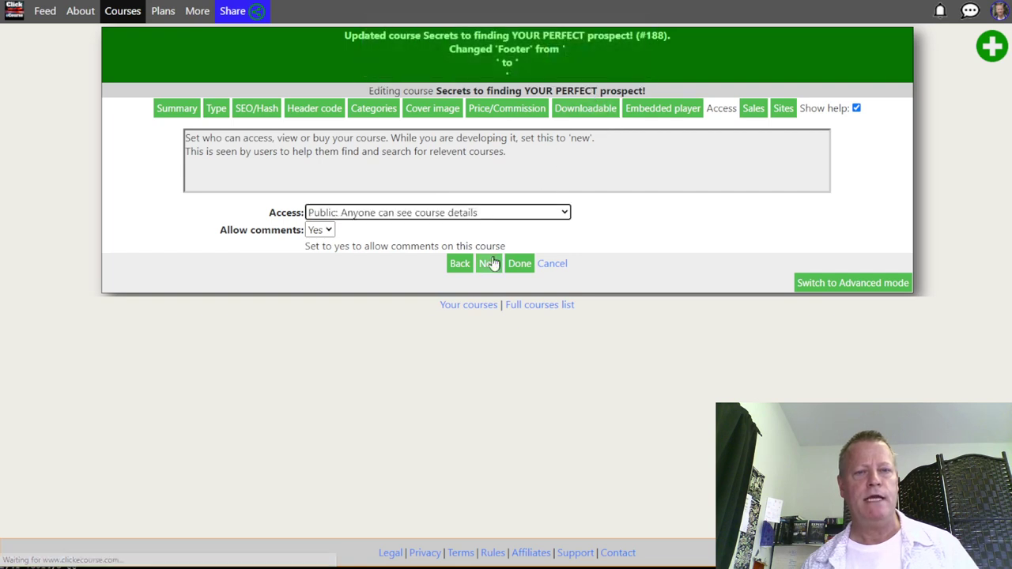
{"action": "left_click", "coordinate": [518, 265]}
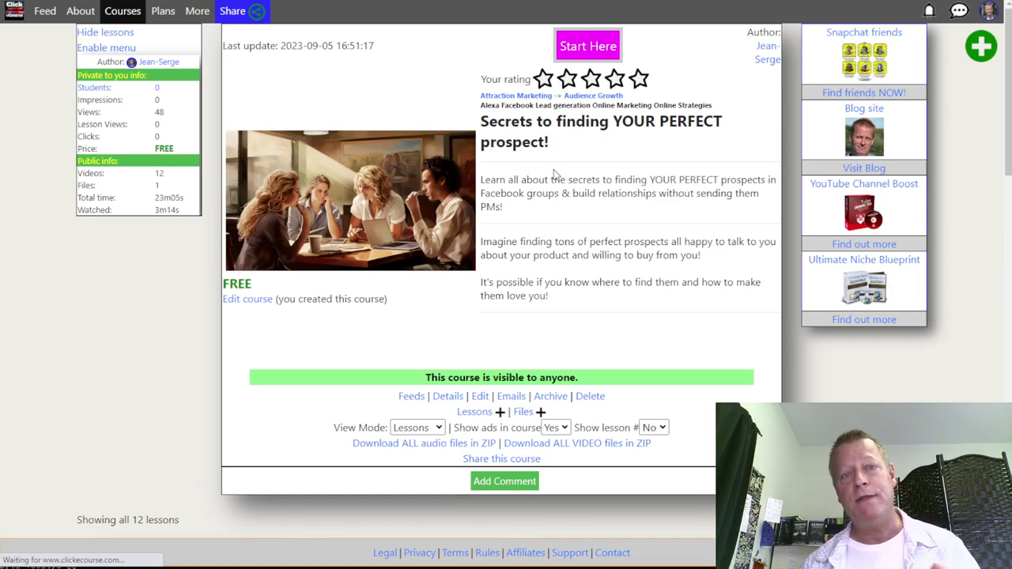
{"action": "scroll", "coordinate": [554, 174], "scroll_direction": "down", "scroll_amount": 12}
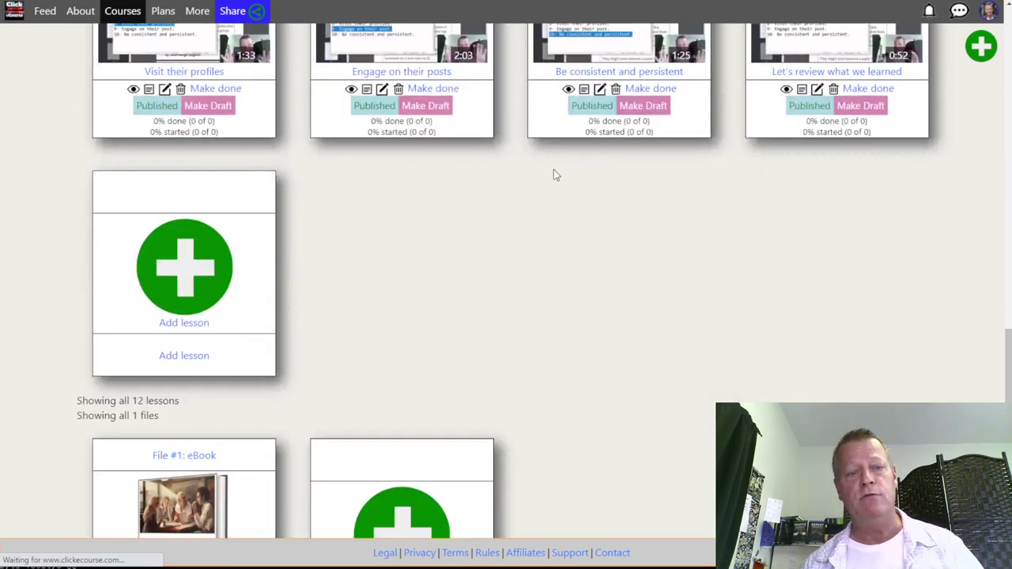
{"action": "scroll", "coordinate": [556, 175], "scroll_direction": "up", "scroll_amount": 10}
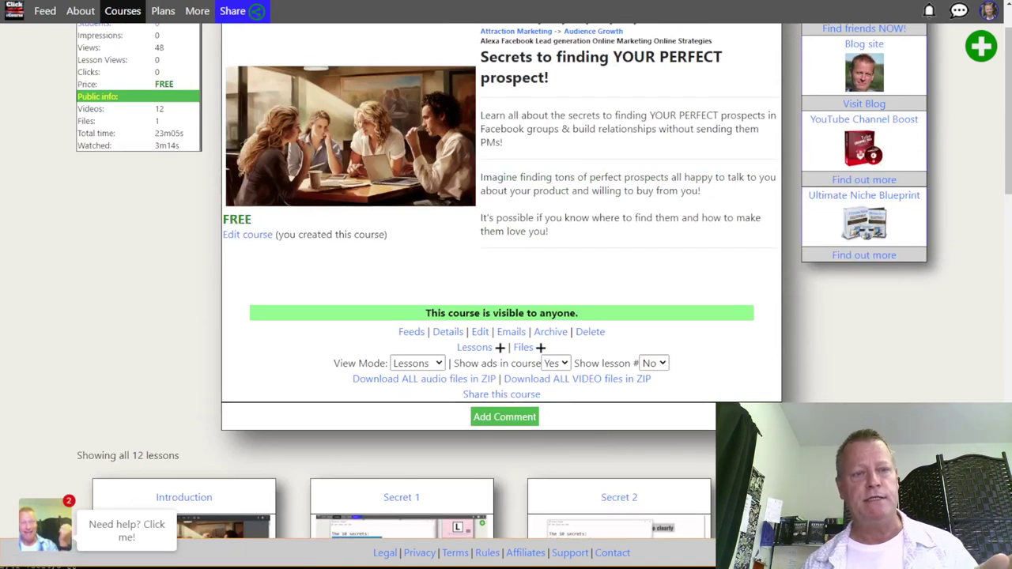
{"action": "double_click", "coordinate": [234, 219]}
{"action": "scroll", "coordinate": [470, 278], "scroll_direction": "down", "scroll_amount": 1}
{"action": "scroll", "coordinate": [471, 278], "scroll_direction": "down", "scroll_amount": 2}
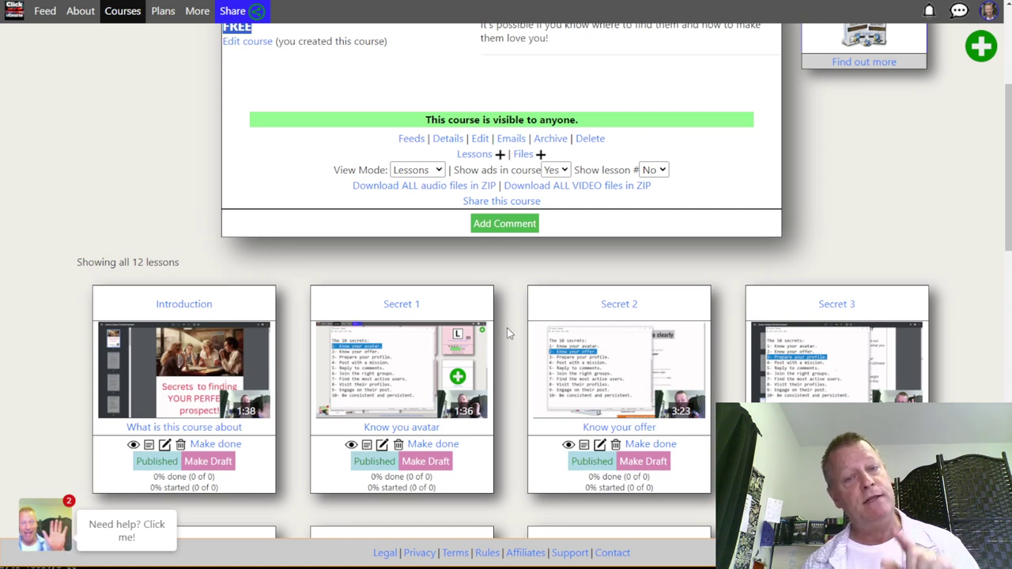
{"action": "scroll", "coordinate": [508, 332], "scroll_direction": "up", "scroll_amount": 3}
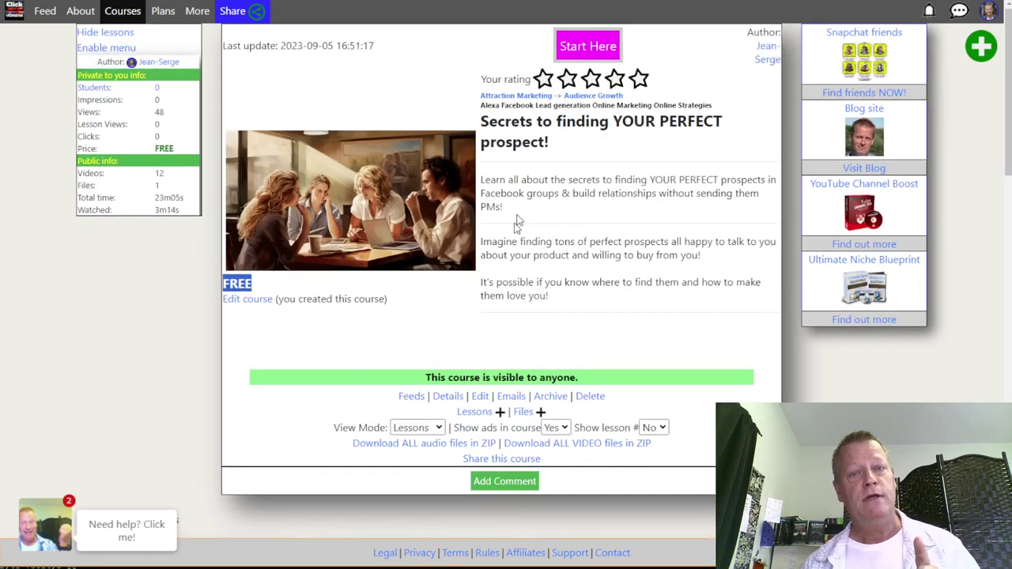
{"action": "mouse_move", "coordinate": [548, 143]}
{"action": "left_mouse_down"}
{"action": "mouse_move", "coordinate": [519, 144]}
{"action": "mouse_move", "coordinate": [498, 122]}
{"action": "left_mouse_up"}
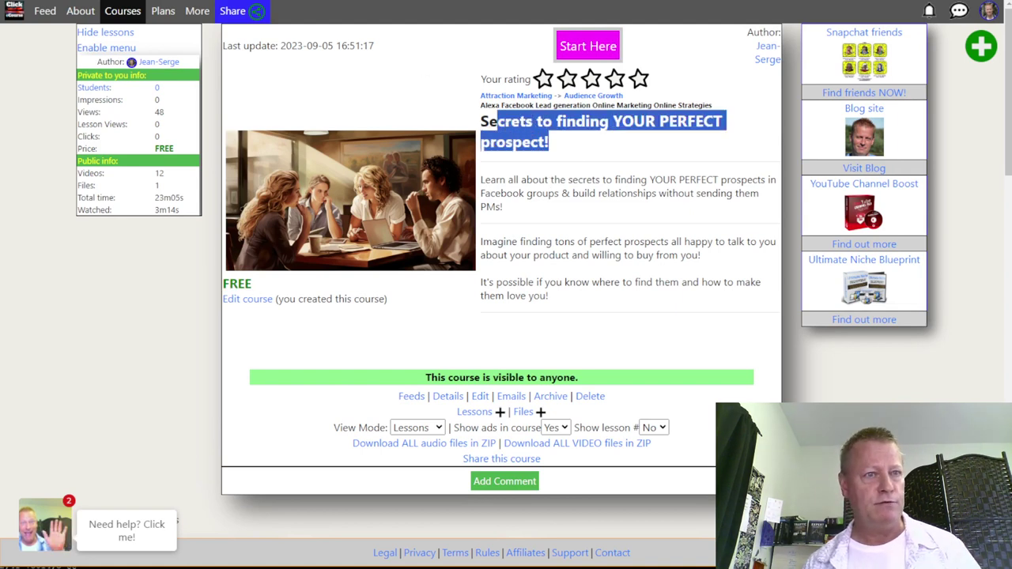
Load the 'perfectpros' ebook landing page, try the Download My Free Ebook Now sign-up form, then close it
{"action": "type", "text": "per"}
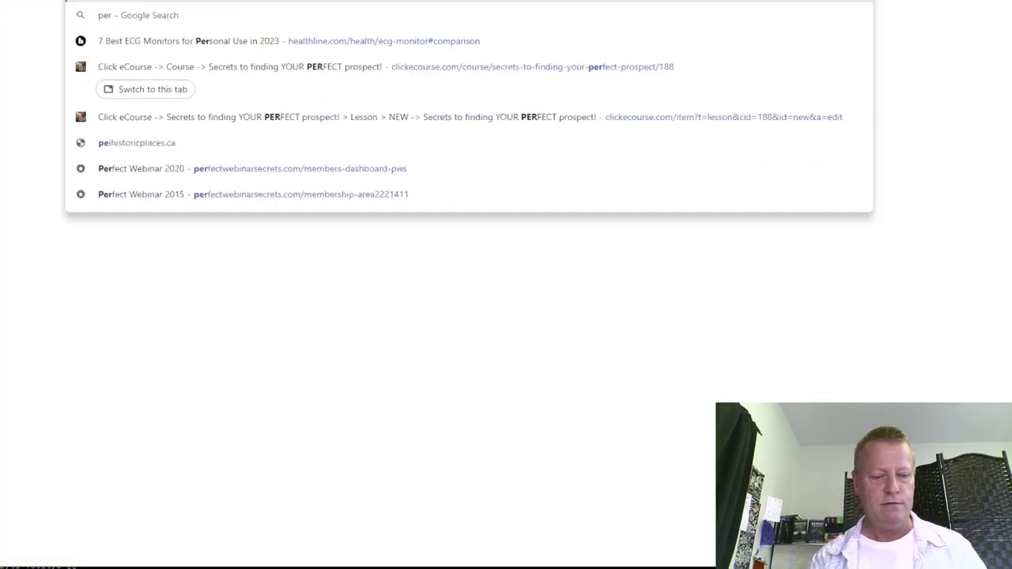
{"action": "type", "text": "fectpros"}
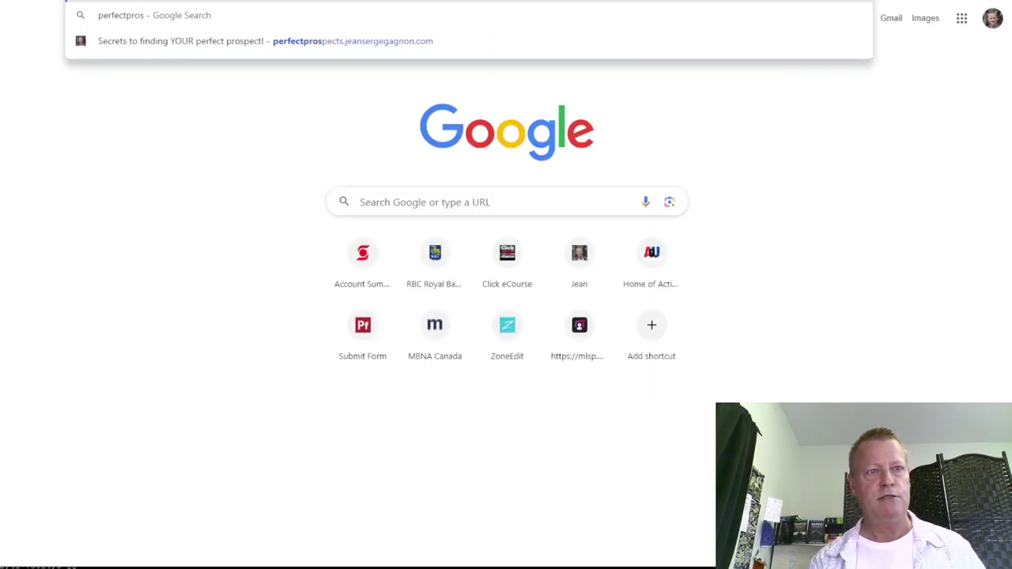
{"action": "key", "text": "Escape"}
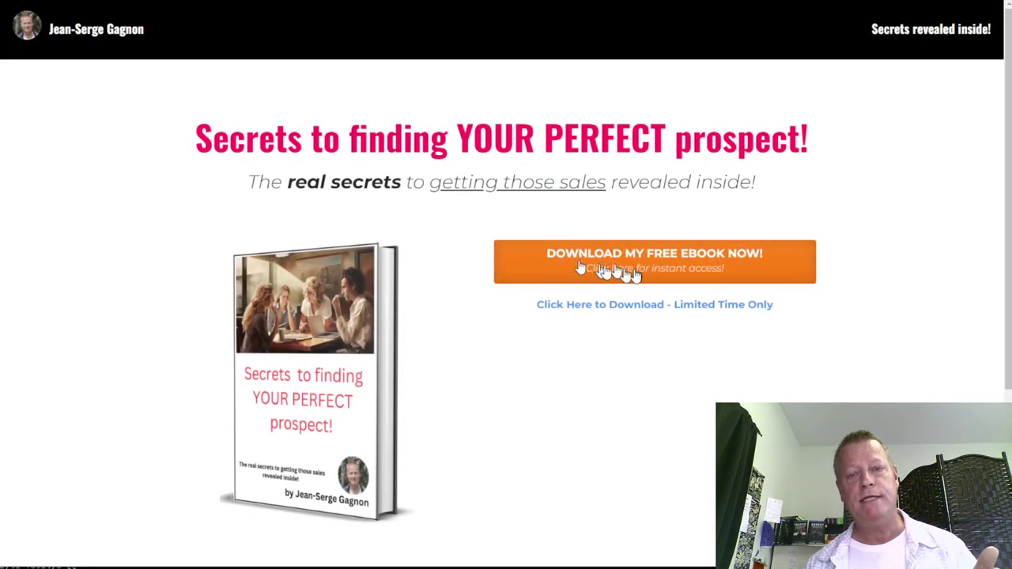
{"action": "left_click", "coordinate": [624, 267]}
{"action": "left_click", "coordinate": [398, 167]}
{"action": "left_click", "coordinate": [396, 197]}
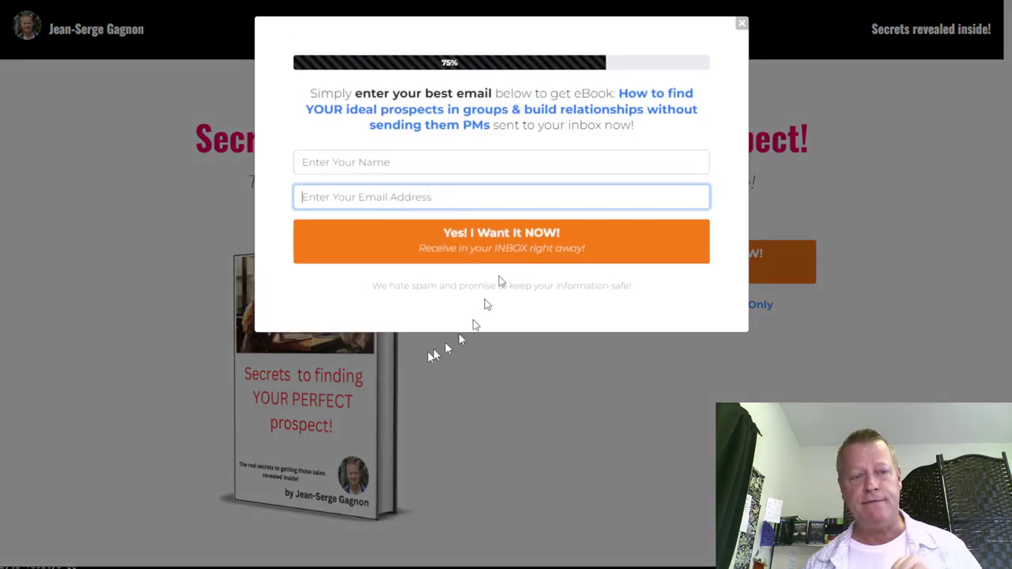
{"action": "left_click", "coordinate": [740, 28]}
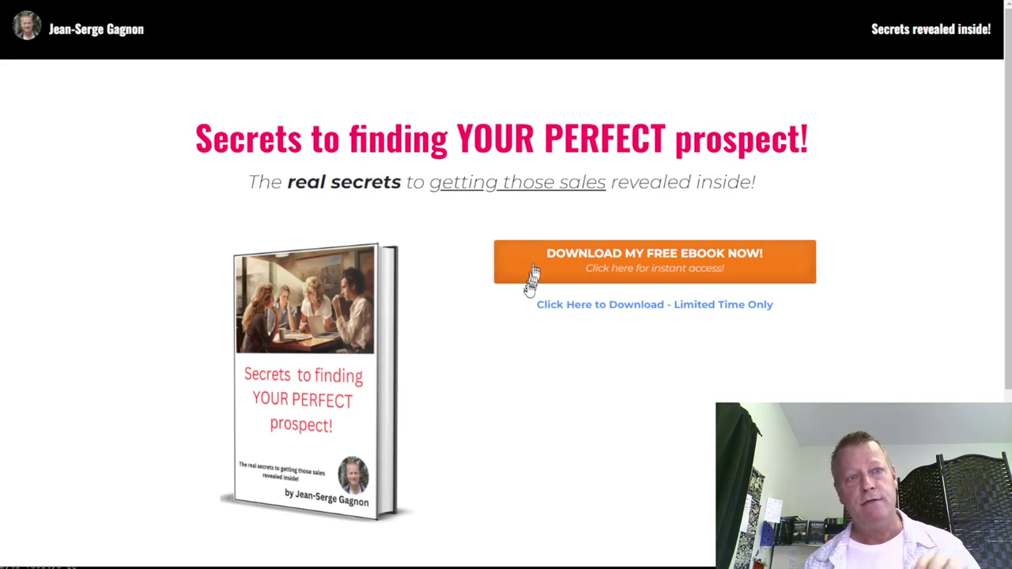
Go to the AWeber site in a new browser tab
{"action": "key", "text": "ctrl+t"}
{"action": "type", "text": "aweber"}
{"action": "key", "text": "Return"}
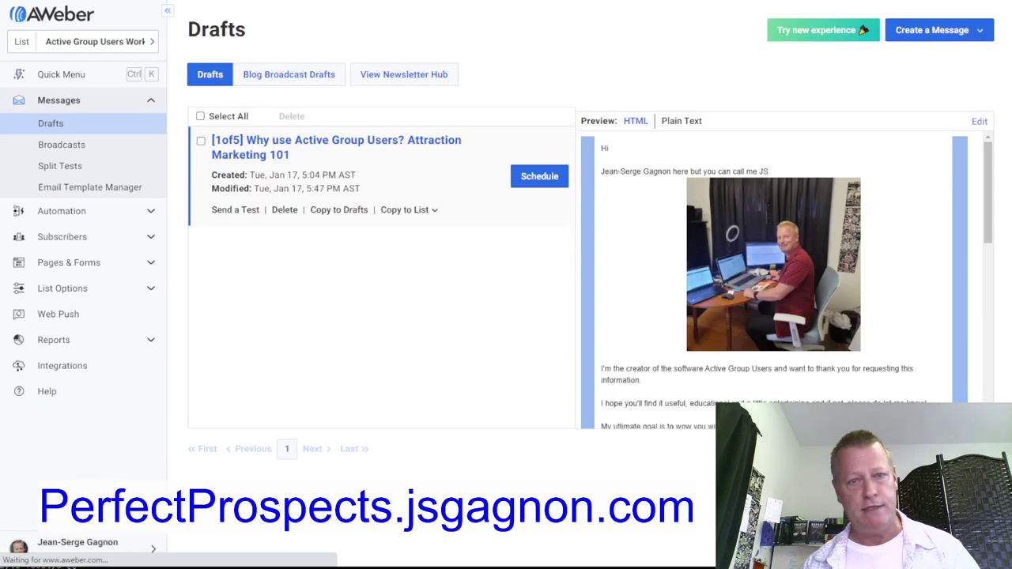
Switch the active AWeber list from Active Group Users Workshop to Free ebook
{"action": "left_click", "coordinate": [101, 45]}
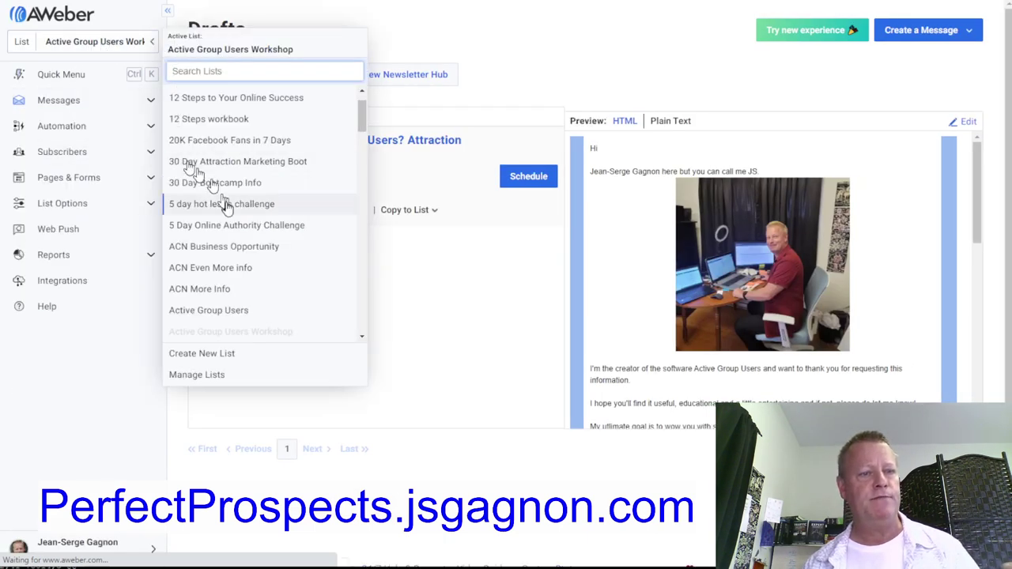
{"action": "scroll", "coordinate": [228, 205], "scroll_direction": "down", "scroll_amount": 3}
{"action": "scroll", "coordinate": [228, 205], "scroll_direction": "down", "scroll_amount": 8}
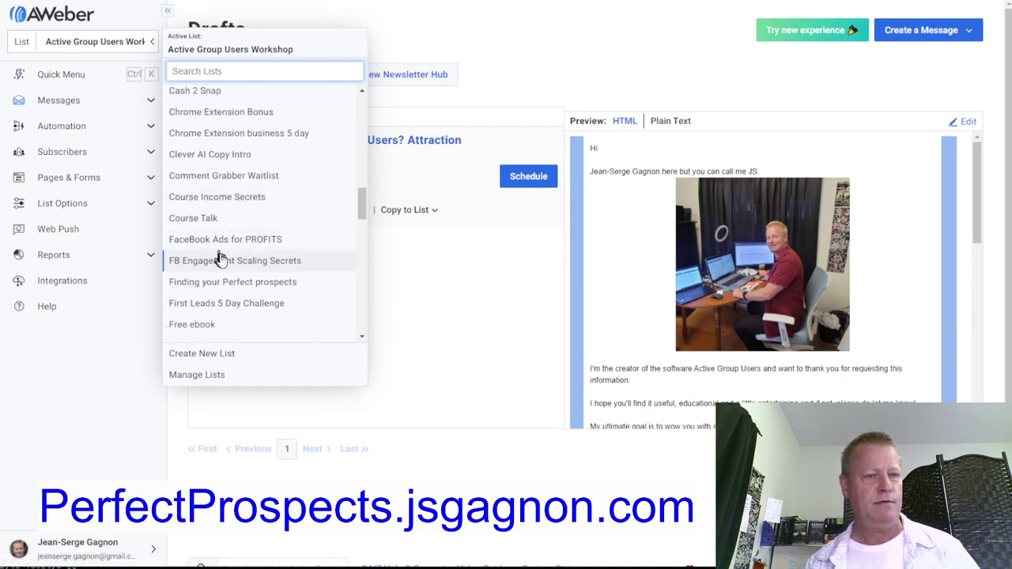
{"action": "left_click", "coordinate": [206, 324]}
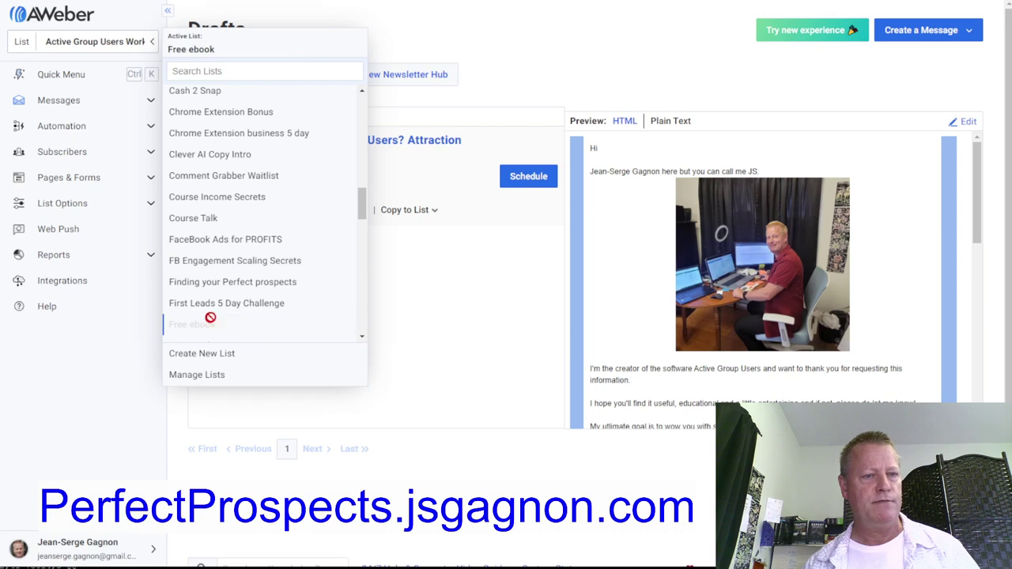
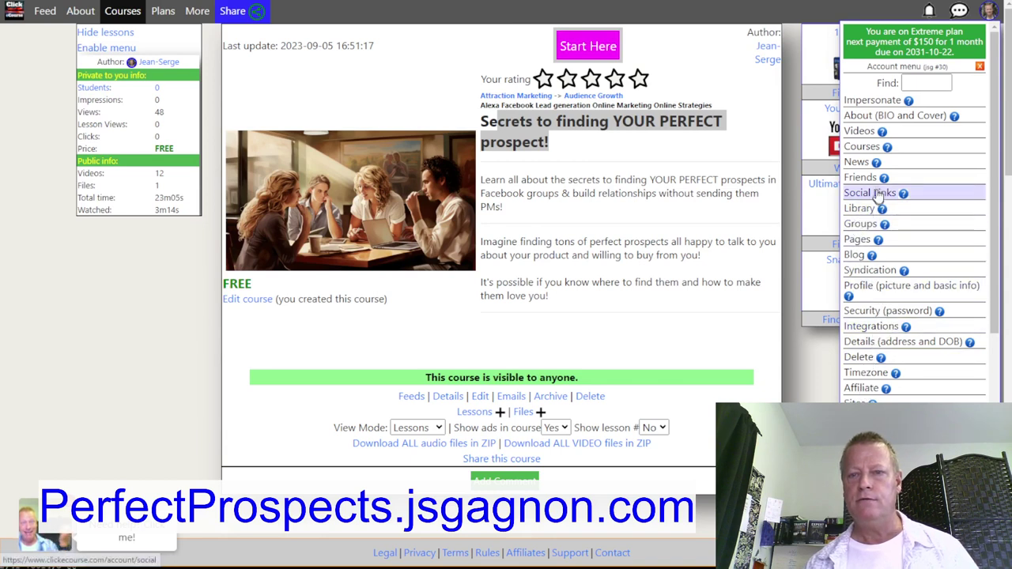
Scroll down the new user API key form to see the generated key and secret
{"action": "scroll", "coordinate": [881, 352], "scroll_direction": "down", "scroll_amount": 3}
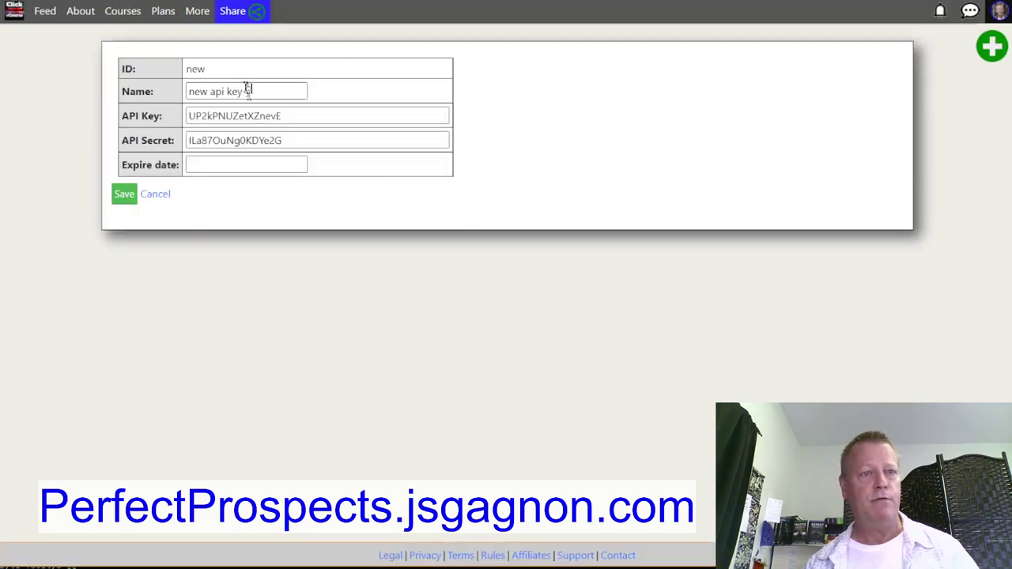
Name the new API key 'Grant course Perfect prospect', leave the expiry date empty, and save it
{"action": "left_click_drag", "start_coordinate": [248, 91], "coordinate": [178, 97]}
{"action": "type", "text": "Grant course"}
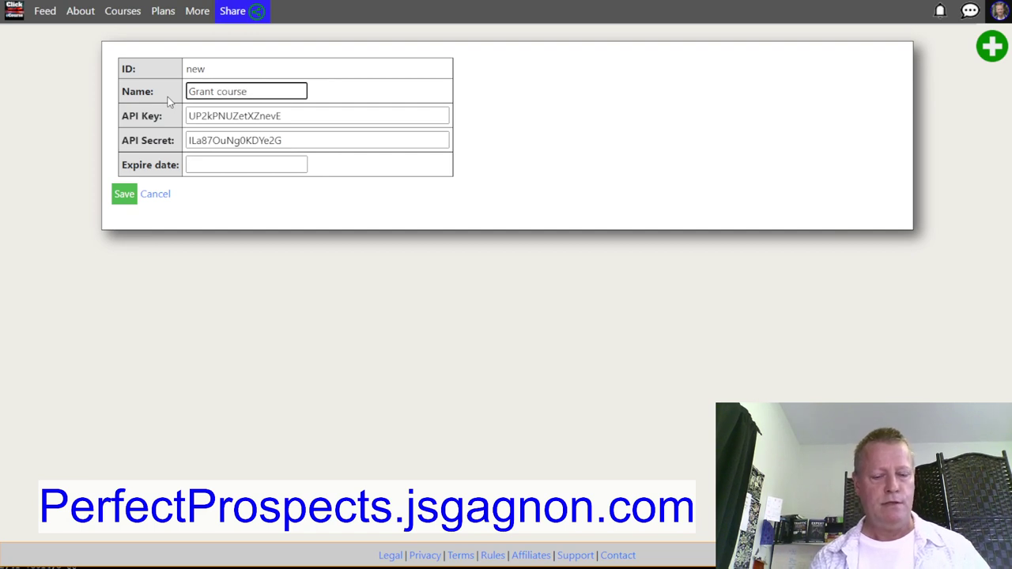
{"action": "type", "text": " Perfect prospect"}
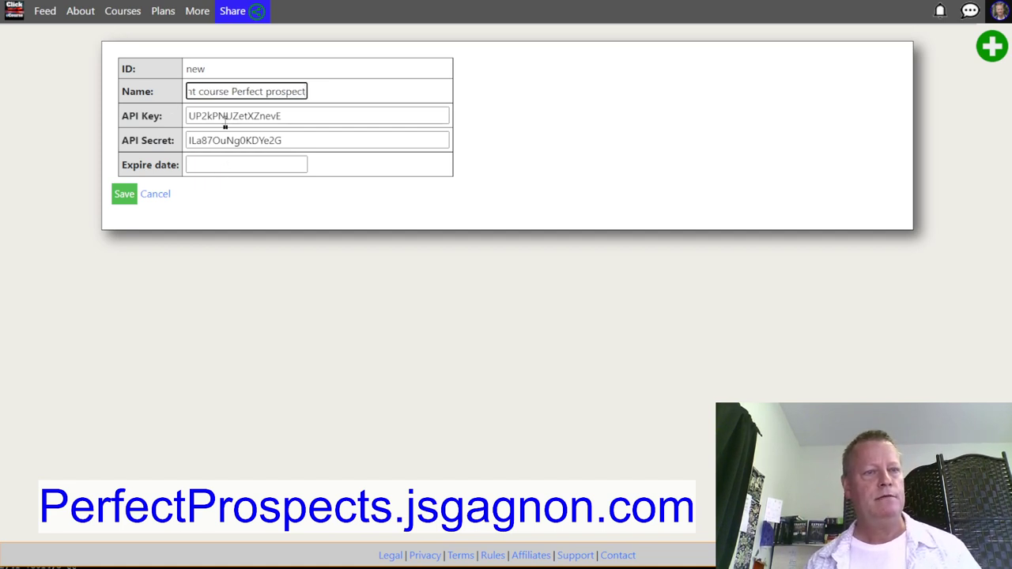
{"action": "left_click", "coordinate": [229, 162]}
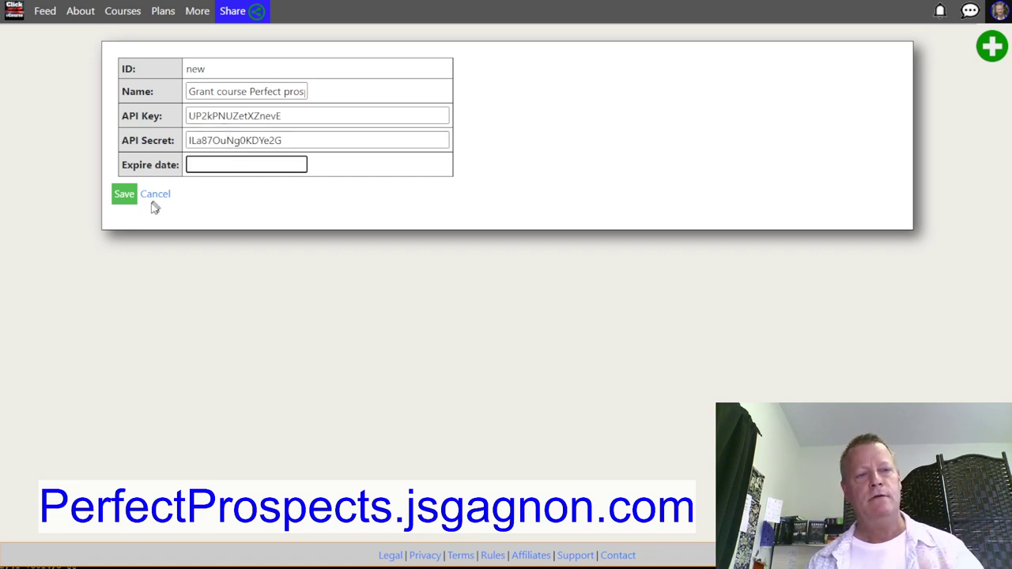
{"action": "left_click", "coordinate": [124, 197]}
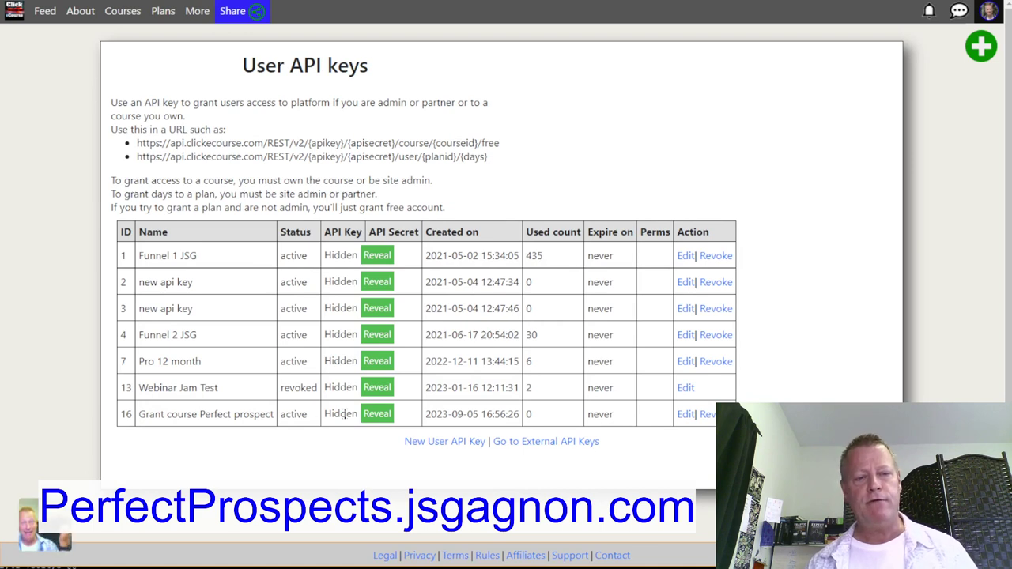
Reveal the key's API information and copy the sample 'Grant access to course' URL for course 169
{"action": "left_click", "coordinate": [375, 414]}
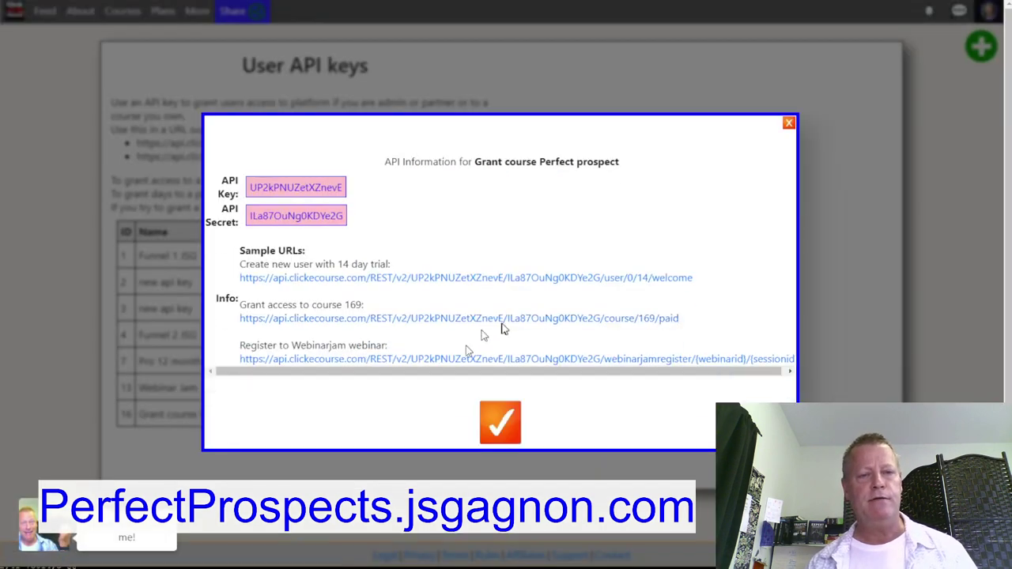
{"action": "scroll", "coordinate": [303, 313], "scroll_direction": "down", "scroll_amount": 1}
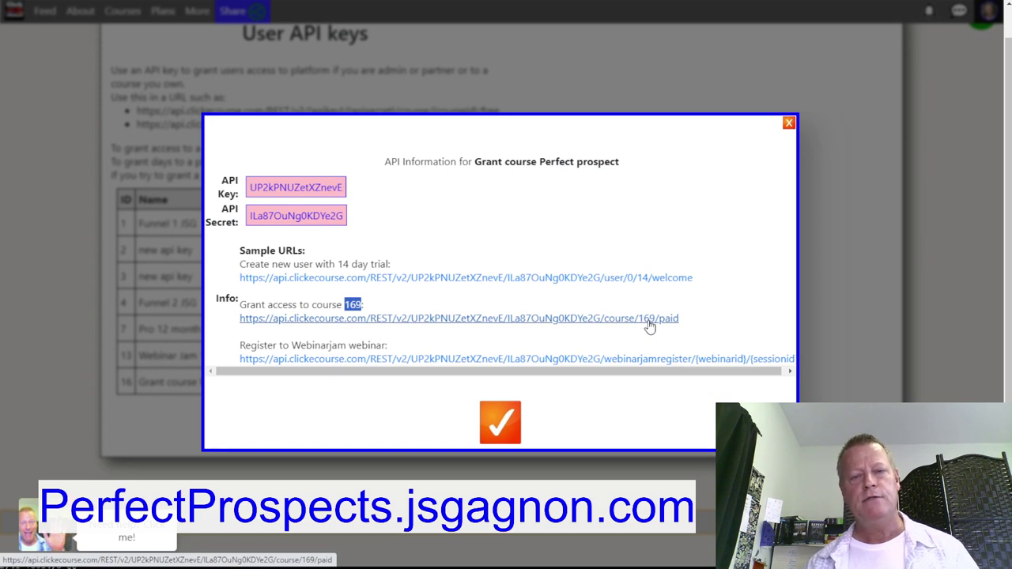
{"action": "right_click", "coordinate": [582, 321]}
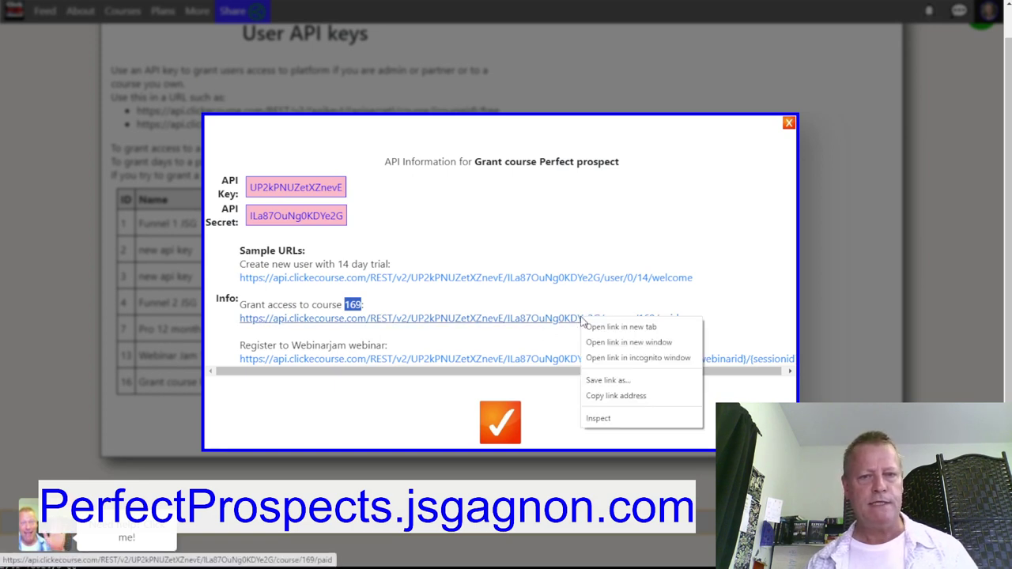
{"action": "left_click", "coordinate": [621, 395]}
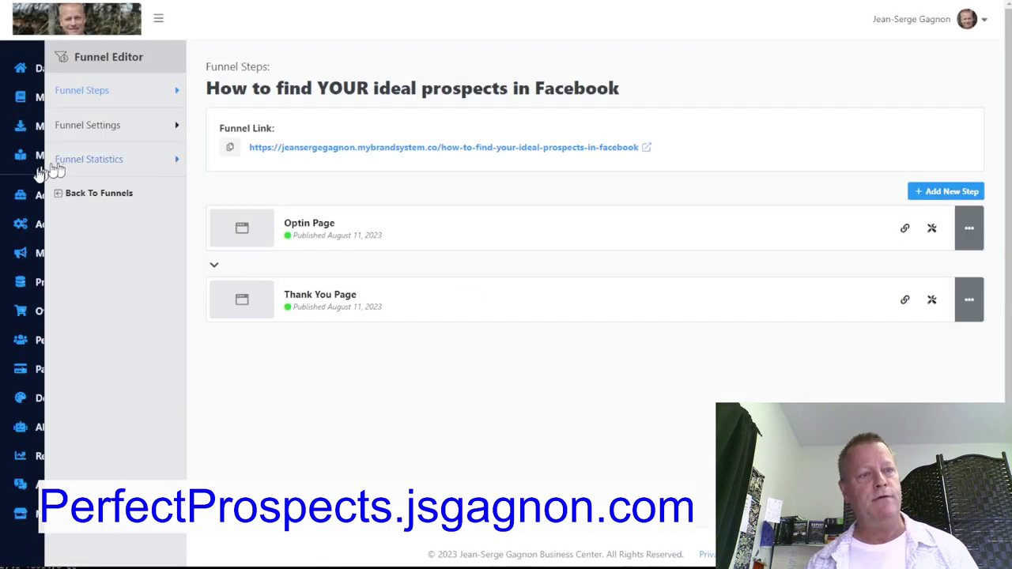
Start a new integration under Account Setup named 'Grant course Perfect prospect'
{"action": "mouse_move", "coordinate": [37, 133]}
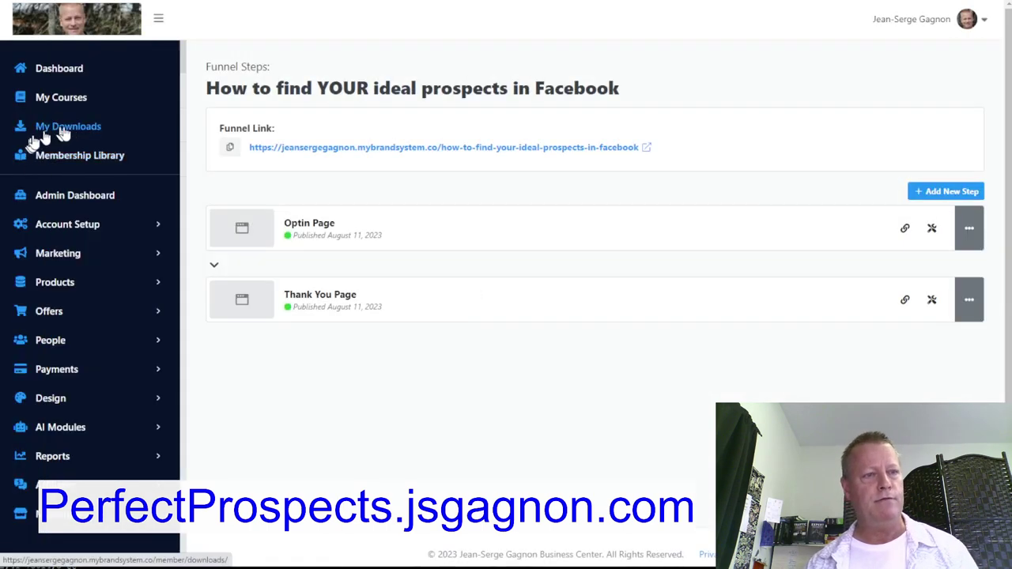
{"action": "left_click", "coordinate": [76, 226]}
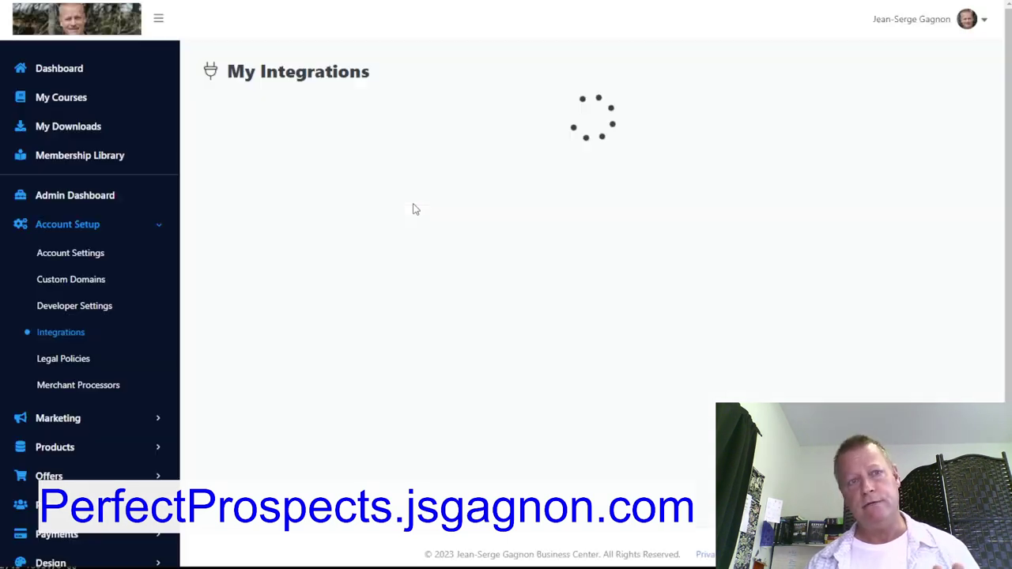
{"action": "scroll", "coordinate": [395, 299], "scroll_direction": "down", "scroll_amount": 3}
{"action": "scroll", "coordinate": [664, 224], "scroll_direction": "up", "scroll_amount": 3}
{"action": "left_click", "coordinate": [933, 101]}
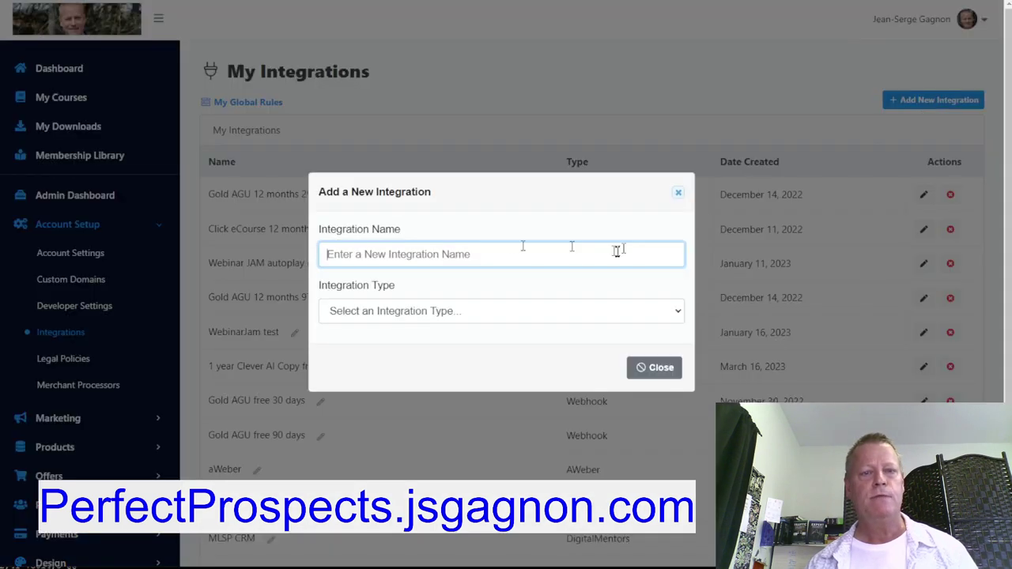
{"action": "type", "text": "Gr"}
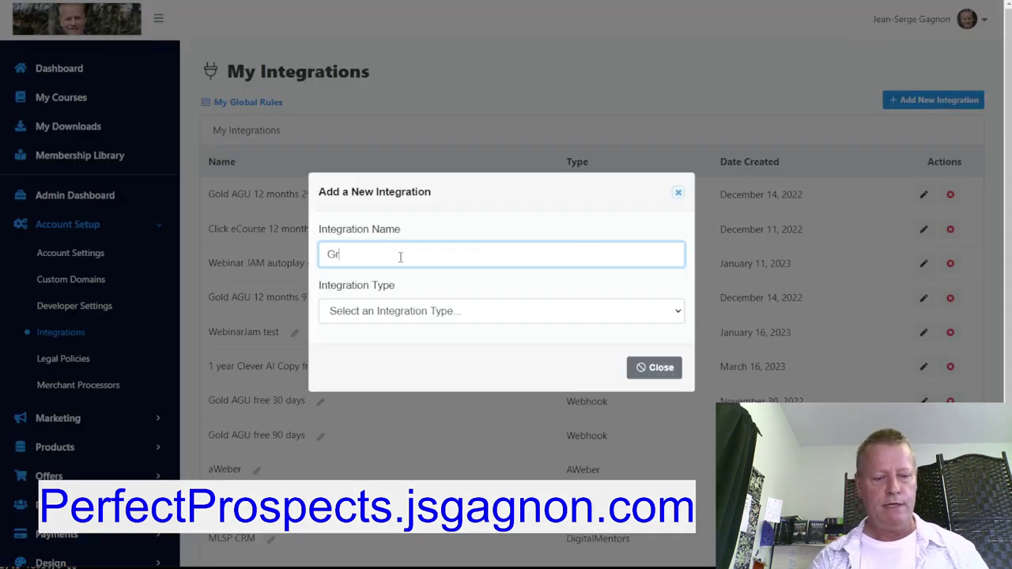
{"action": "type", "text": "ant course P"}
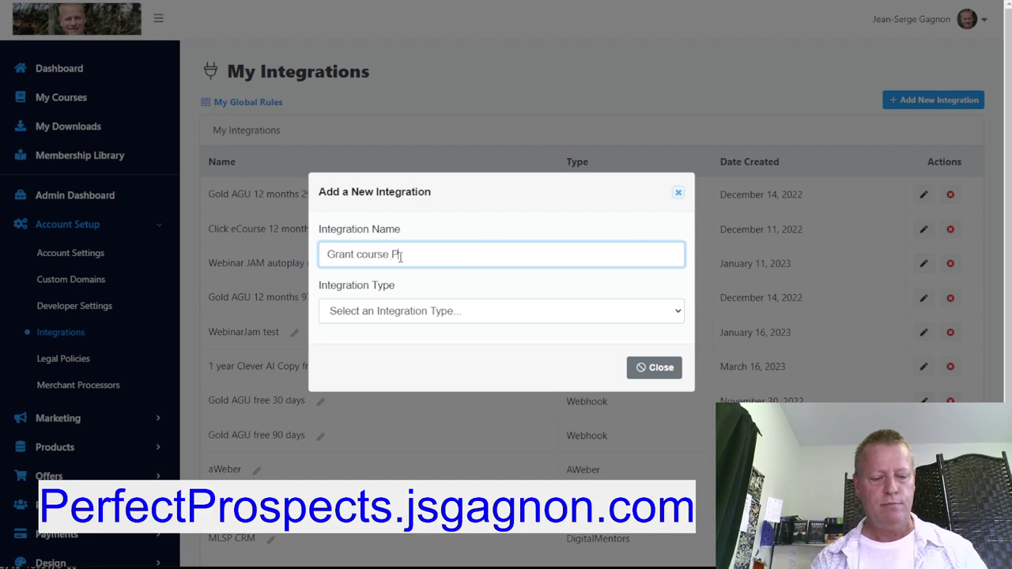
{"action": "type", "text": "erfect prospect"}
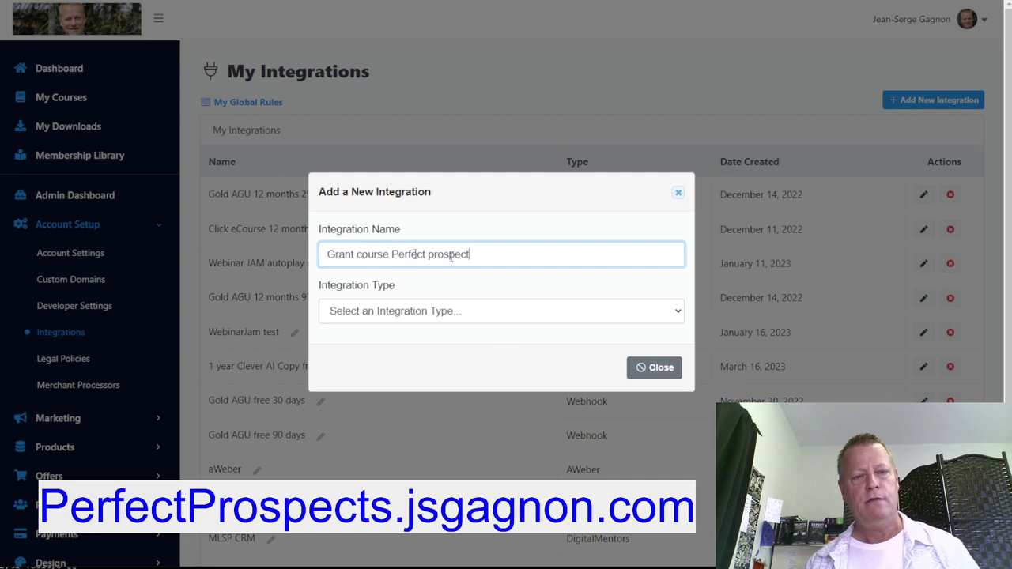
Make it a Webhook using the pasted course-access URL with 169 changed to 188, and add it
{"action": "left_click", "coordinate": [467, 316]}
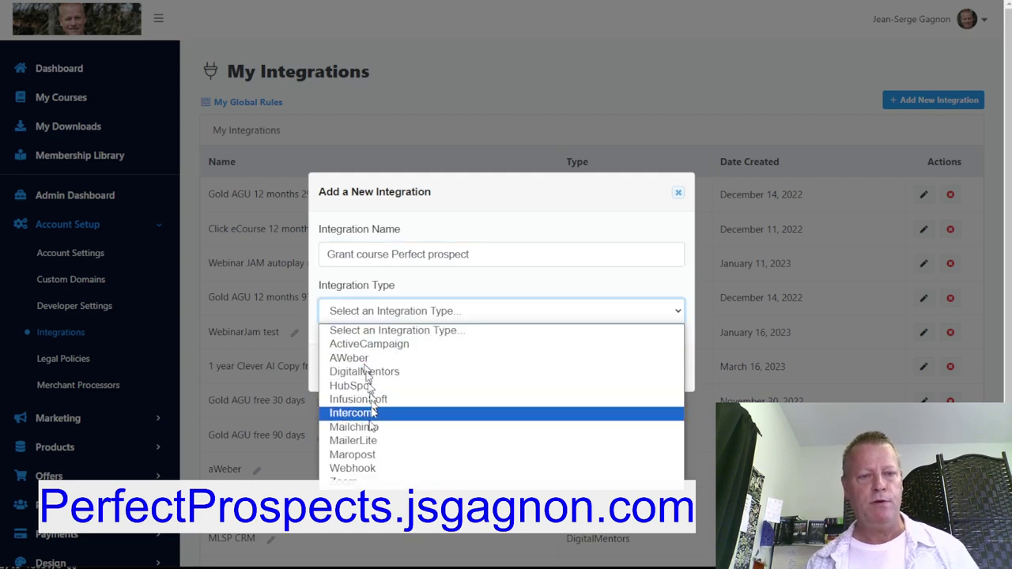
{"action": "left_click", "coordinate": [353, 468]}
{"action": "left_click", "coordinate": [414, 367]}
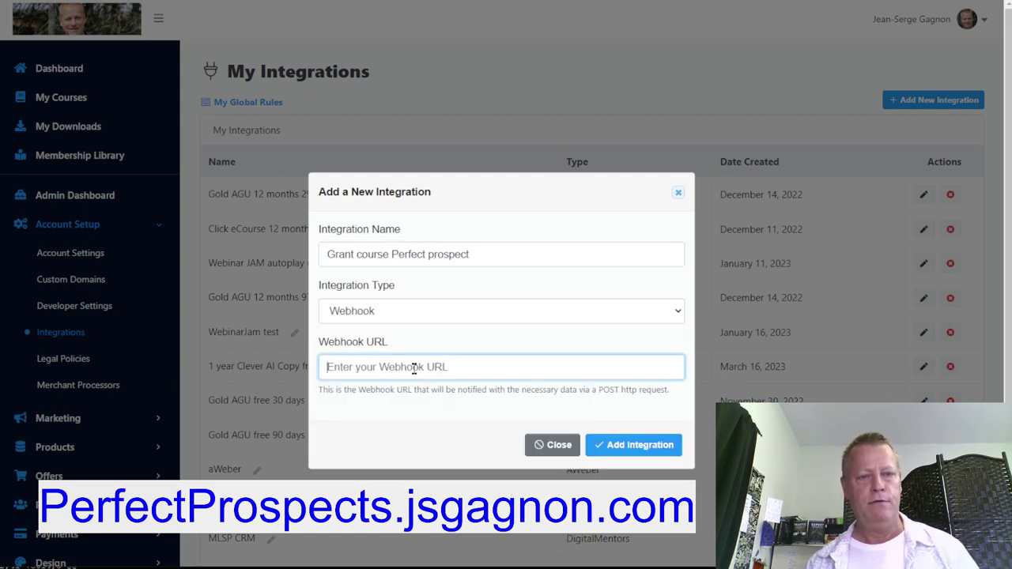
{"action": "key", "text": "ctrl+v"}
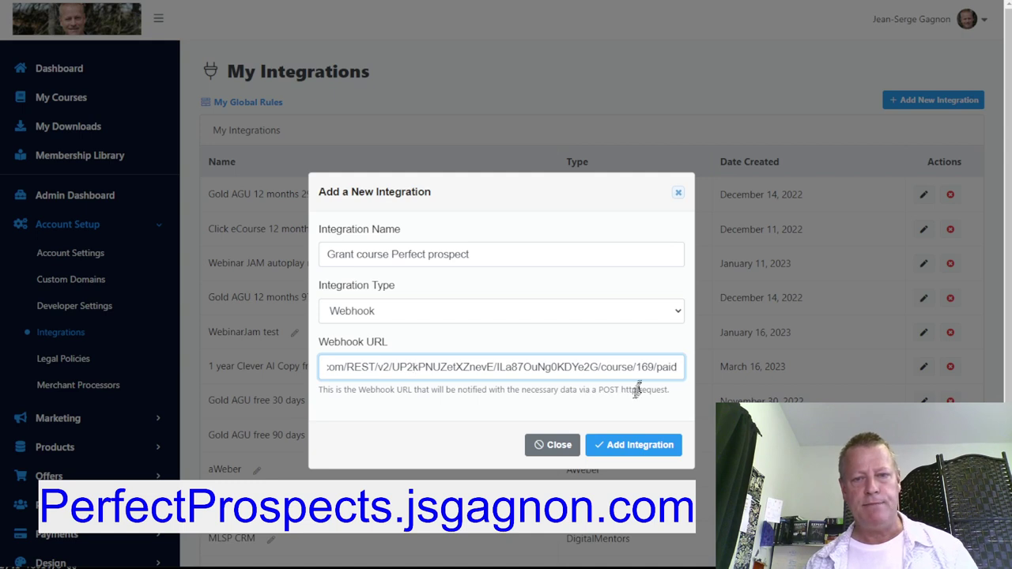
{"action": "double_click", "coordinate": [649, 366]}
{"action": "type", "text": "188"}
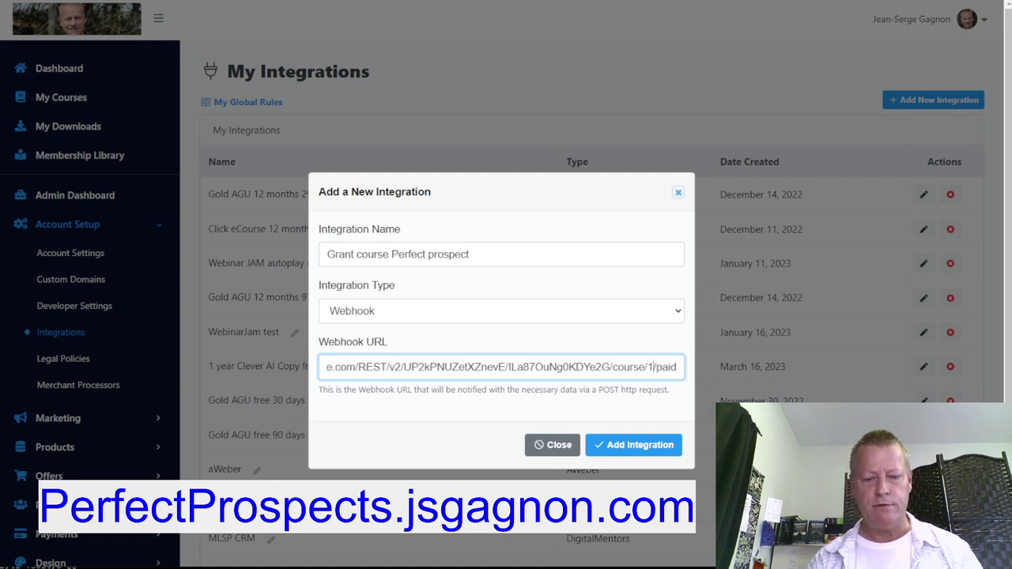
{"action": "left_click", "coordinate": [640, 447]}
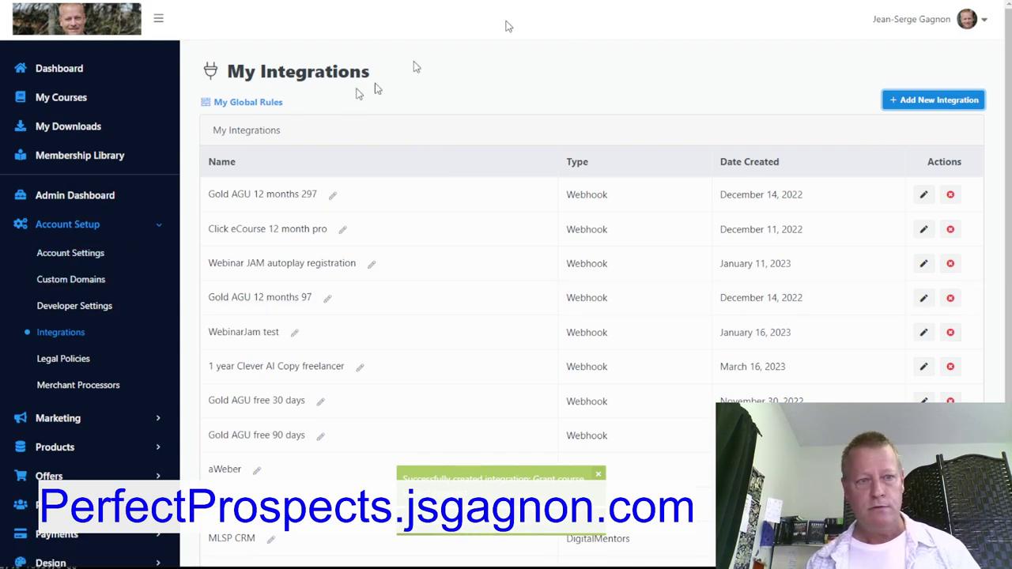
Open the 'How to find YOUR ideal prospects in Facebook' funnel's Optin Page in the editor
{"action": "left_click", "coordinate": [68, 419]}
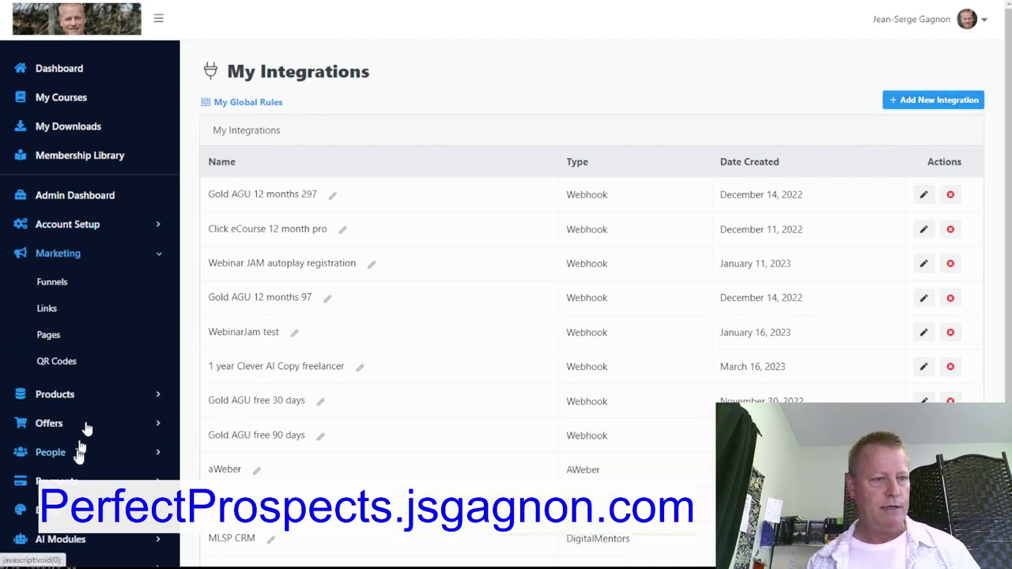
{"action": "left_click", "coordinate": [54, 283]}
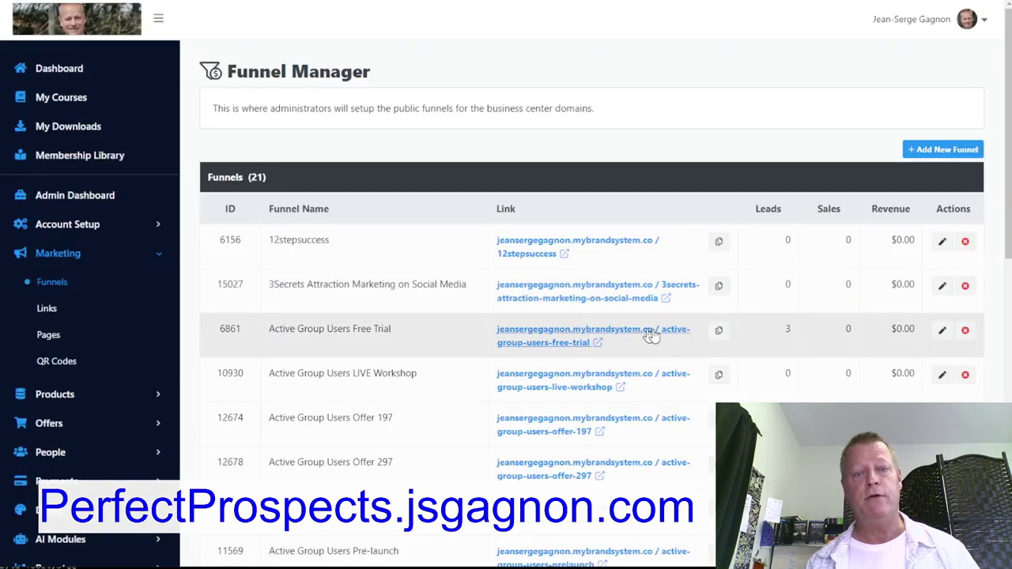
{"action": "scroll", "coordinate": [519, 374], "scroll_direction": "down", "scroll_amount": 5}
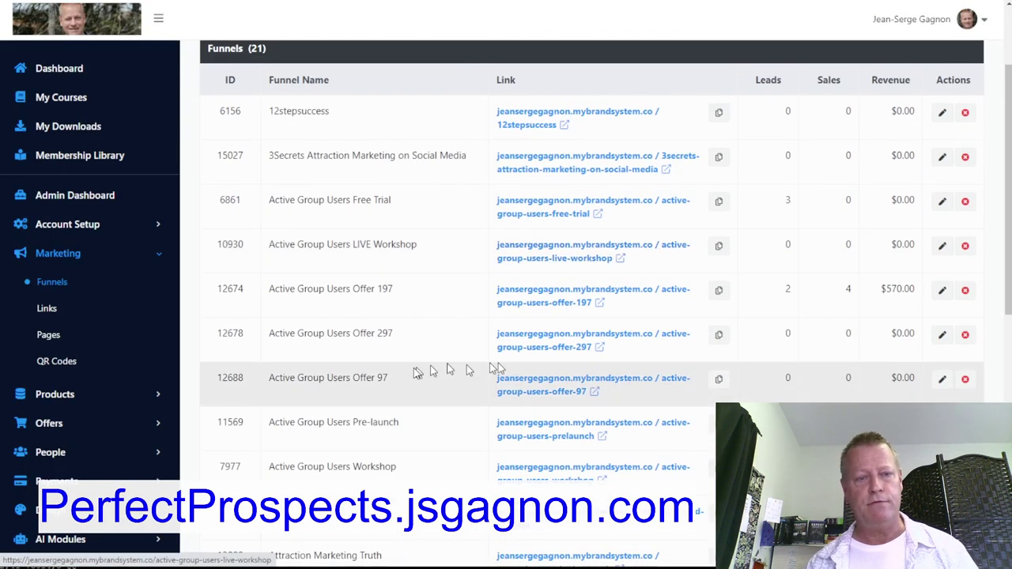
{"action": "scroll", "coordinate": [411, 373], "scroll_direction": "down", "scroll_amount": 1}
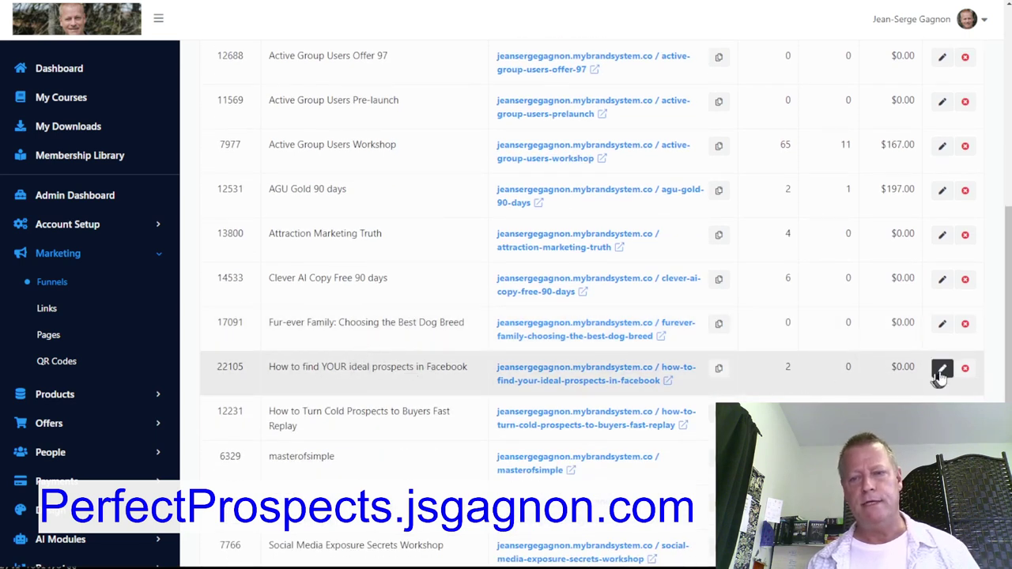
{"action": "left_click", "coordinate": [561, 385]}
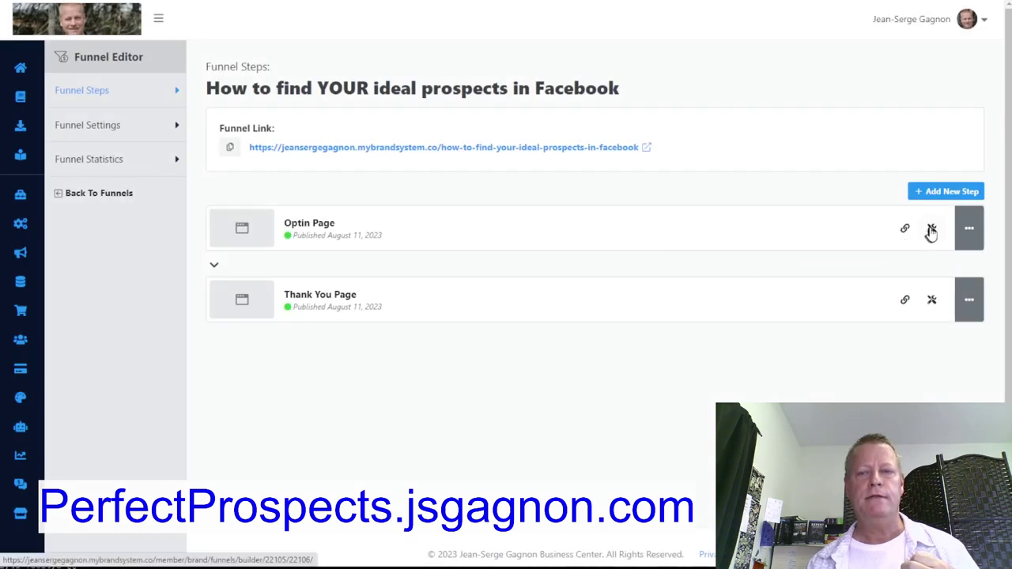
{"action": "left_click", "coordinate": [931, 230]}
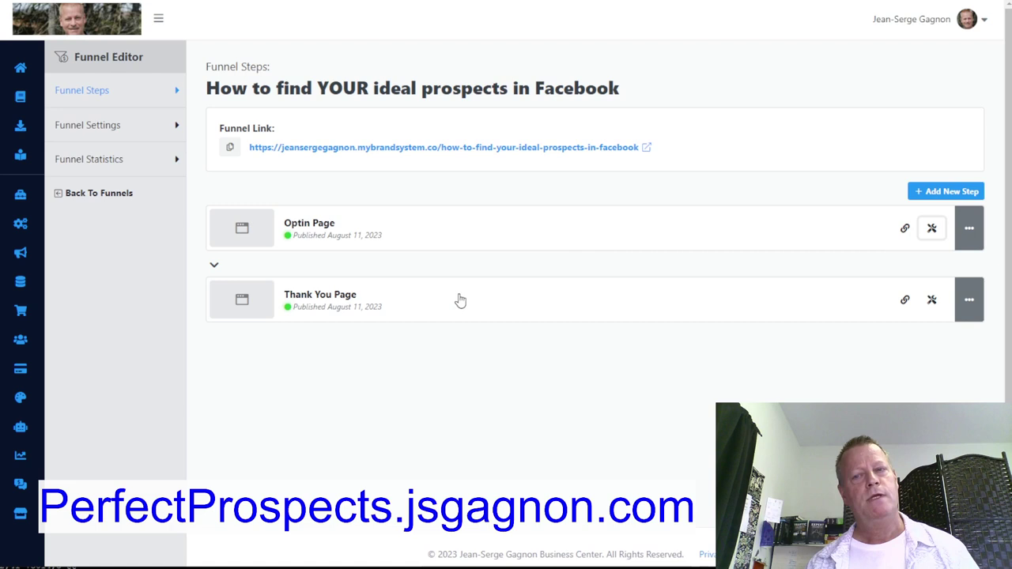
{"action": "left_click", "coordinate": [933, 231]}
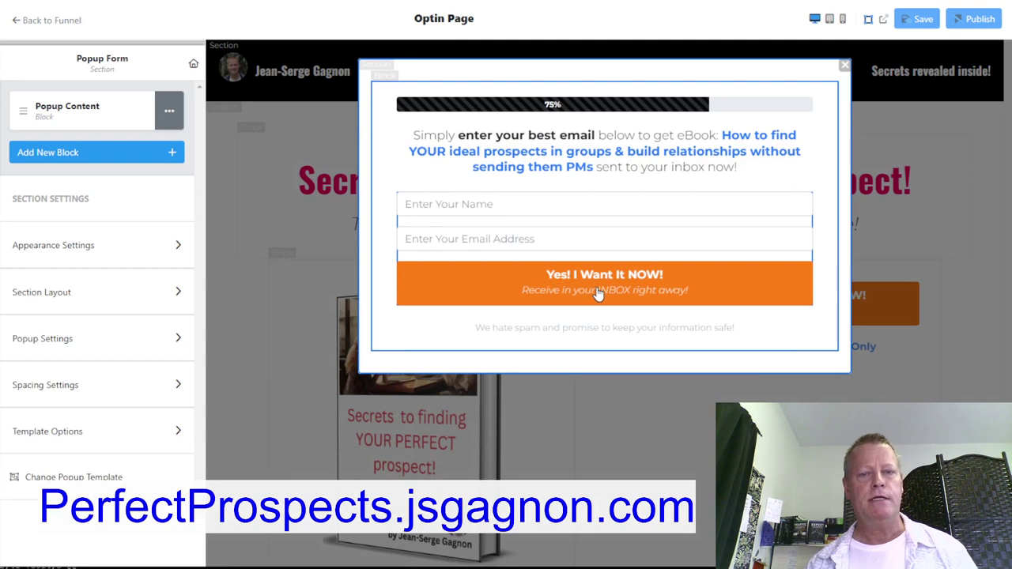
In the signup form's integration rules, start a new rule triggered when a contact is created
{"action": "left_click", "coordinate": [598, 292]}
{"action": "left_click", "coordinate": [93, 145]}
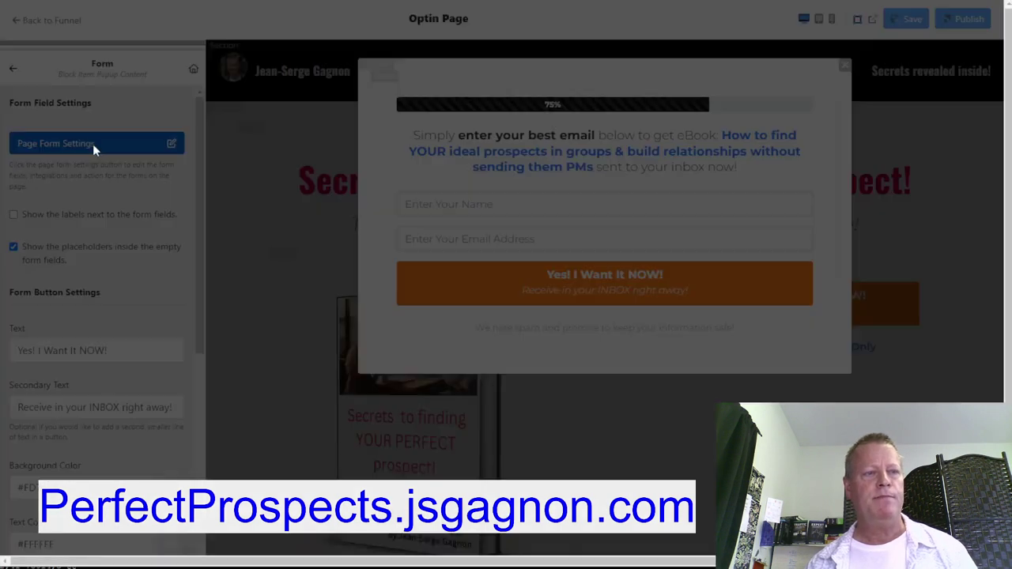
{"action": "left_click", "coordinate": [94, 84]}
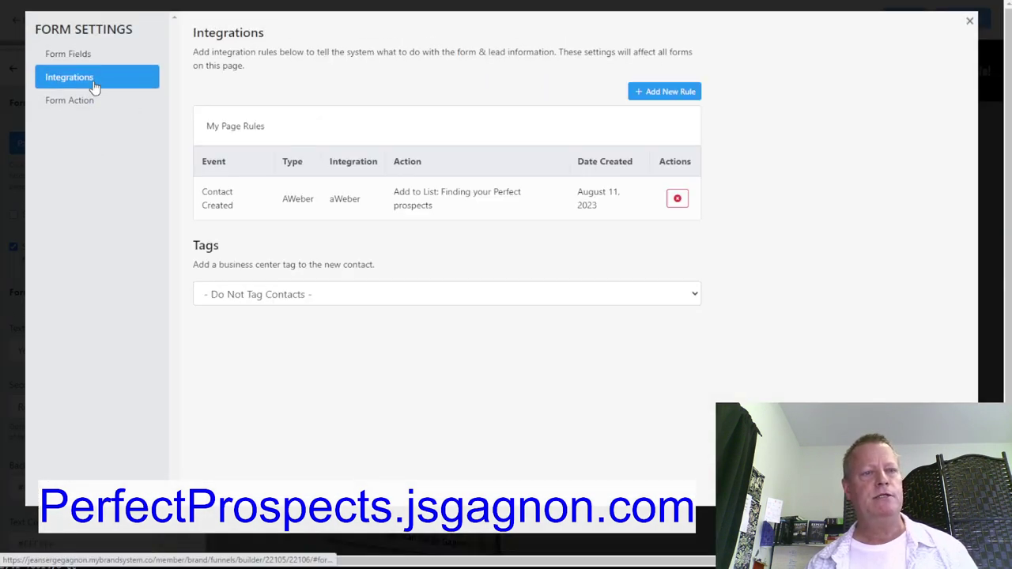
{"action": "left_click", "coordinate": [669, 94]}
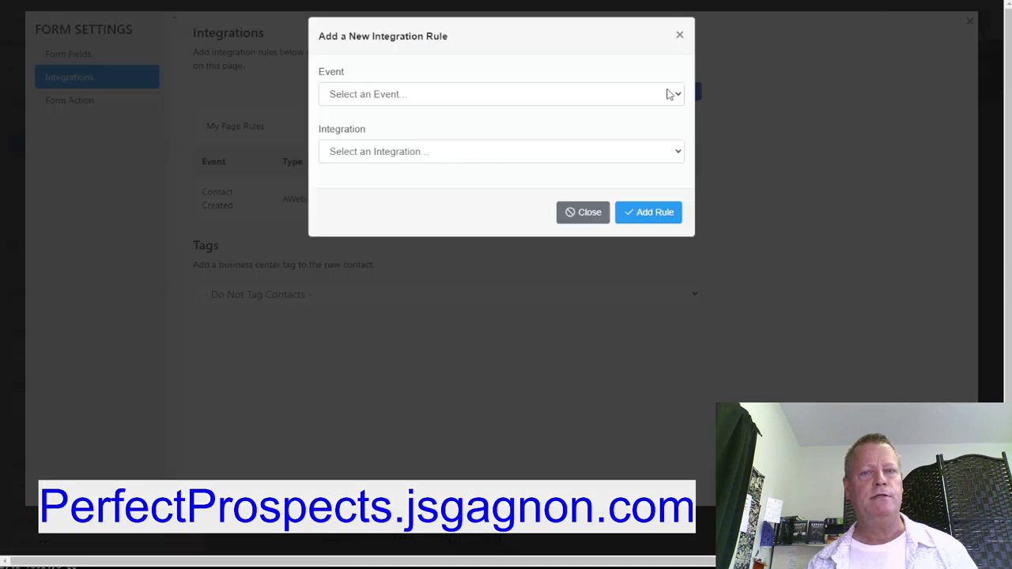
{"action": "left_click", "coordinate": [443, 98]}
{"action": "left_click", "coordinate": [422, 125]}
Set the rule to Send Webhook with 'Grant course Perfect prospect', add it, and close Form Settings
{"action": "left_click", "coordinate": [408, 152]}
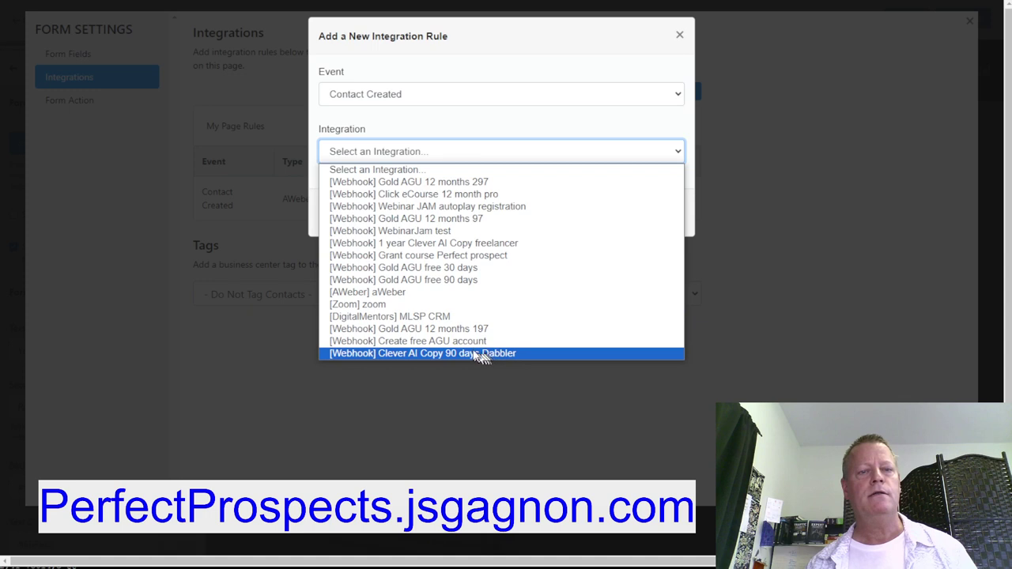
{"action": "left_click", "coordinate": [477, 154]}
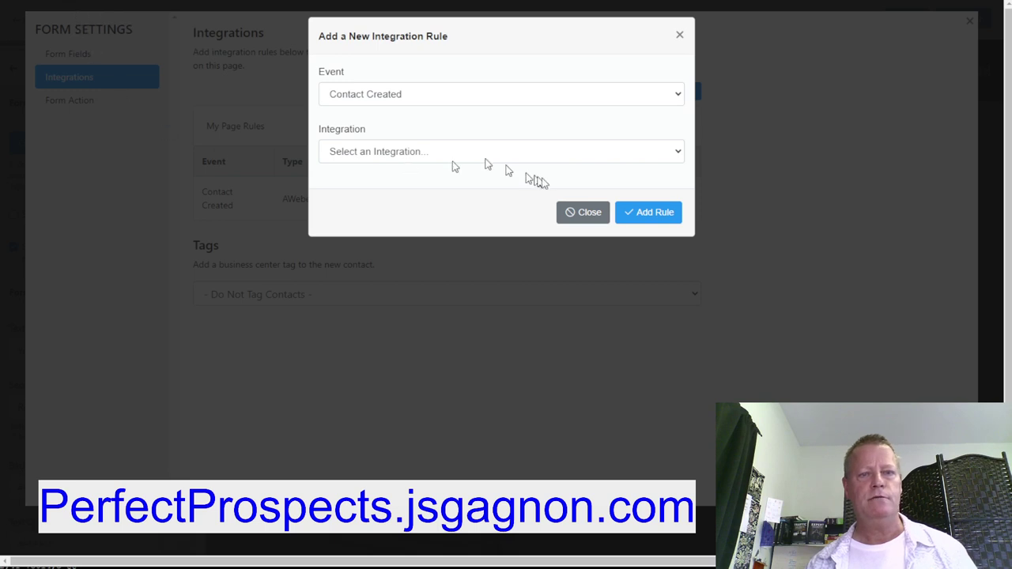
{"action": "left_click", "coordinate": [617, 162]}
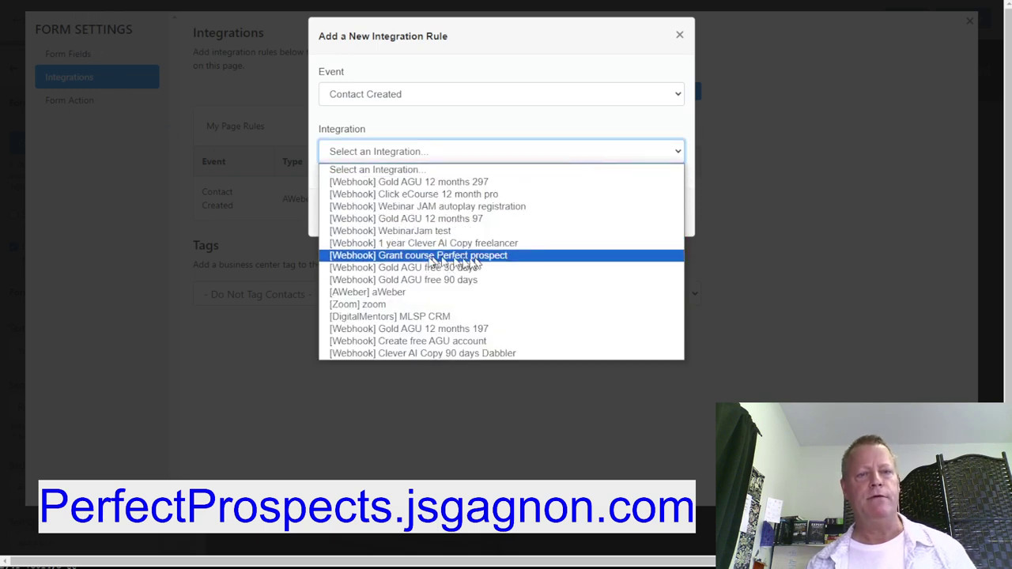
{"action": "left_click", "coordinate": [467, 258]}
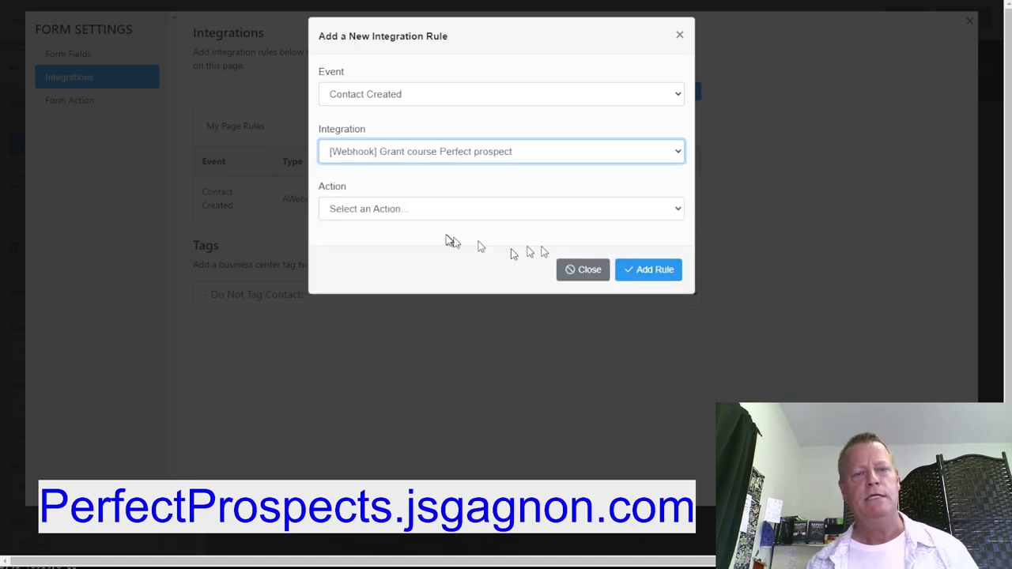
{"action": "left_click", "coordinate": [403, 212]}
{"action": "left_click", "coordinate": [384, 239]}
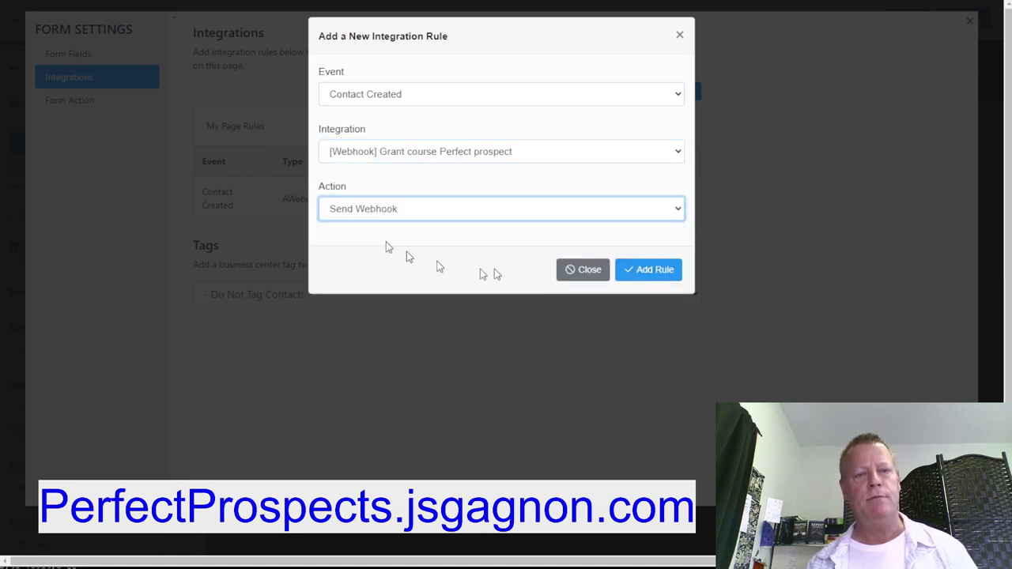
{"action": "left_click", "coordinate": [656, 271]}
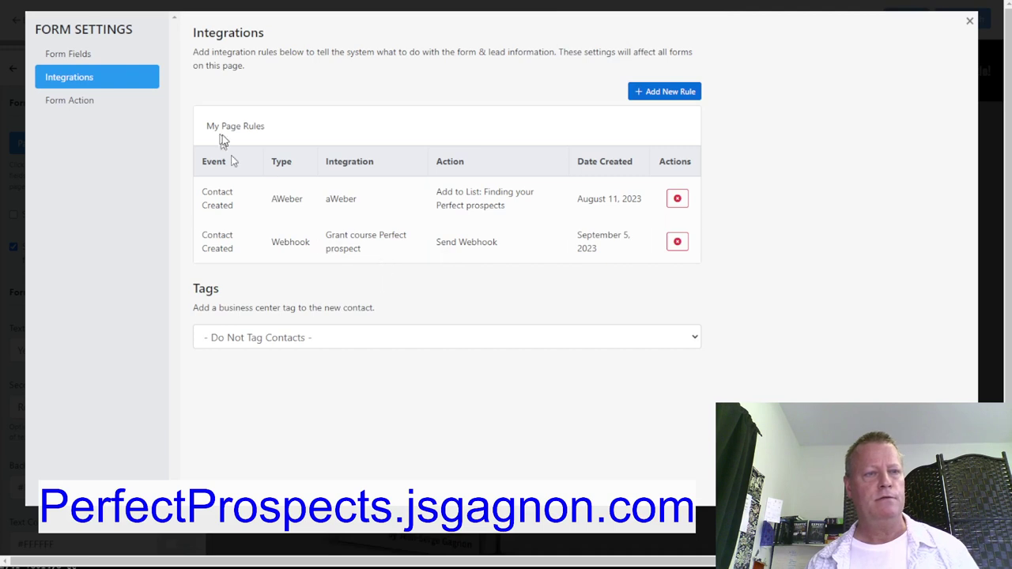
{"action": "left_click", "coordinate": [969, 24]}
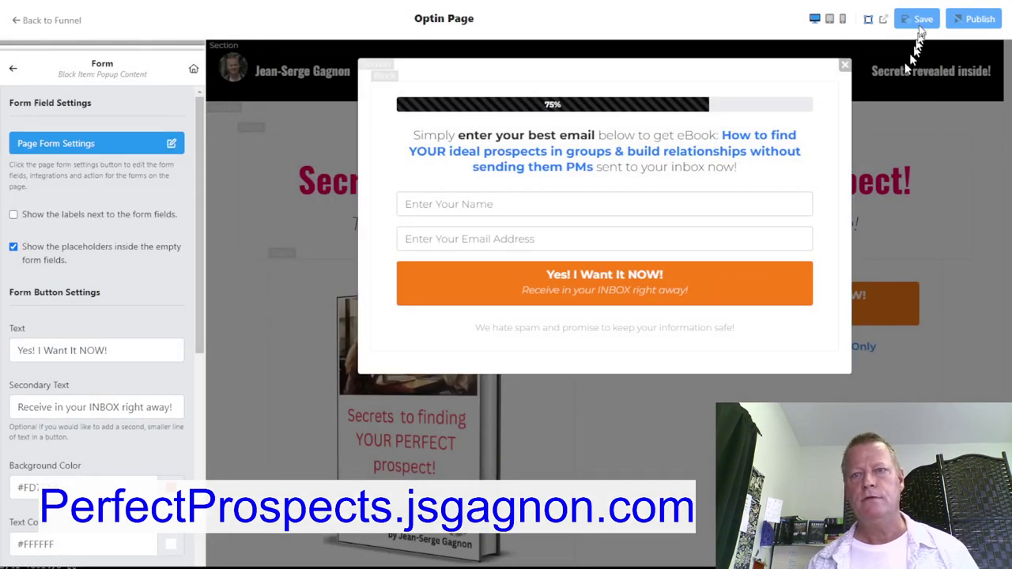
Close the popup preview and open the funnel's live Funnel Link in a new tab
{"action": "left_click", "coordinate": [844, 65]}
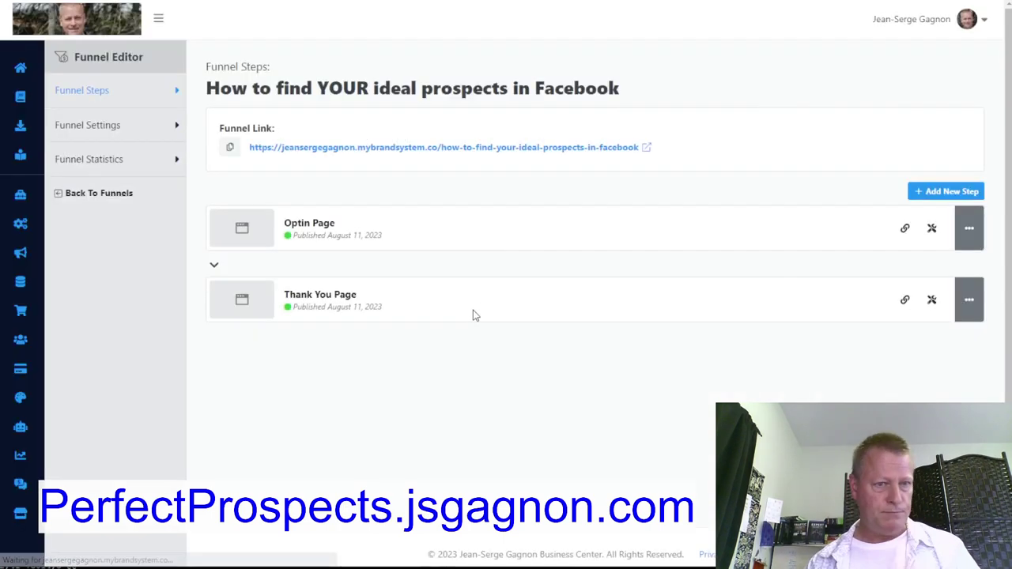
{"action": "right_click", "coordinate": [597, 147]}
{"action": "left_click", "coordinate": [627, 153]}
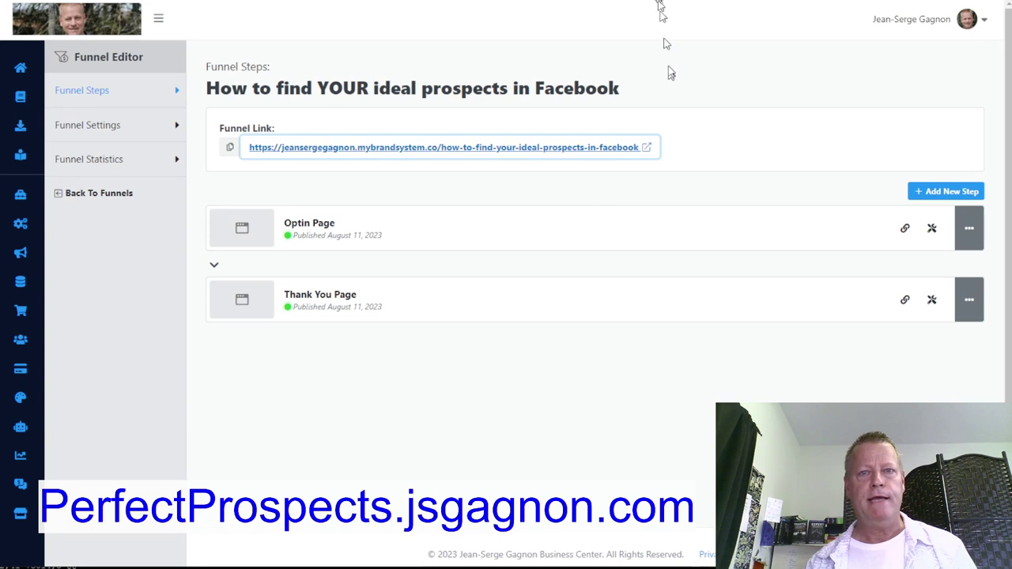
{"action": "key", "text": "ctrl+Tab"}
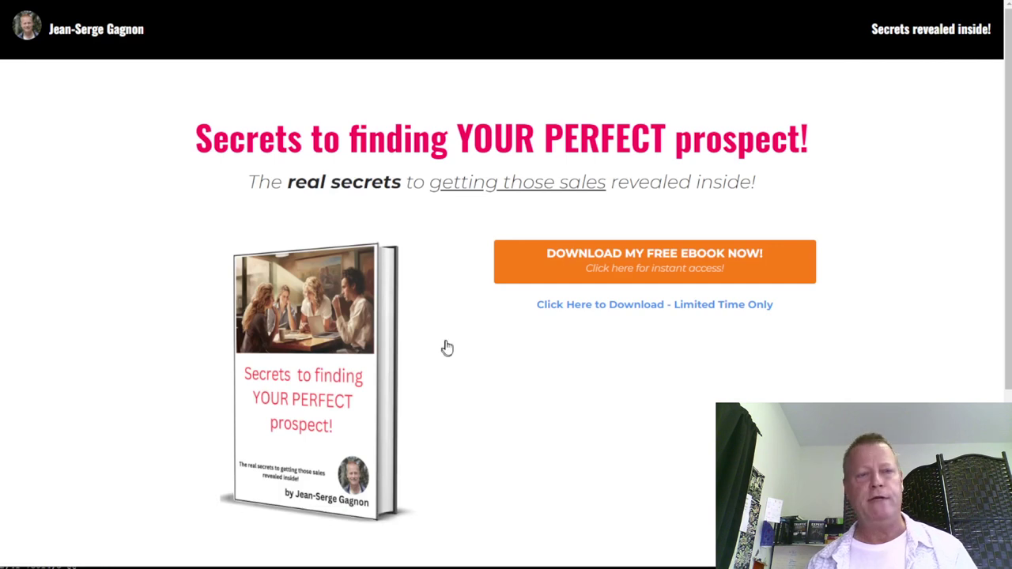
Submit the free eBook form with a test subscriber's name and e-mail, then review the Congrats page
{"action": "left_click", "coordinate": [589, 266]}
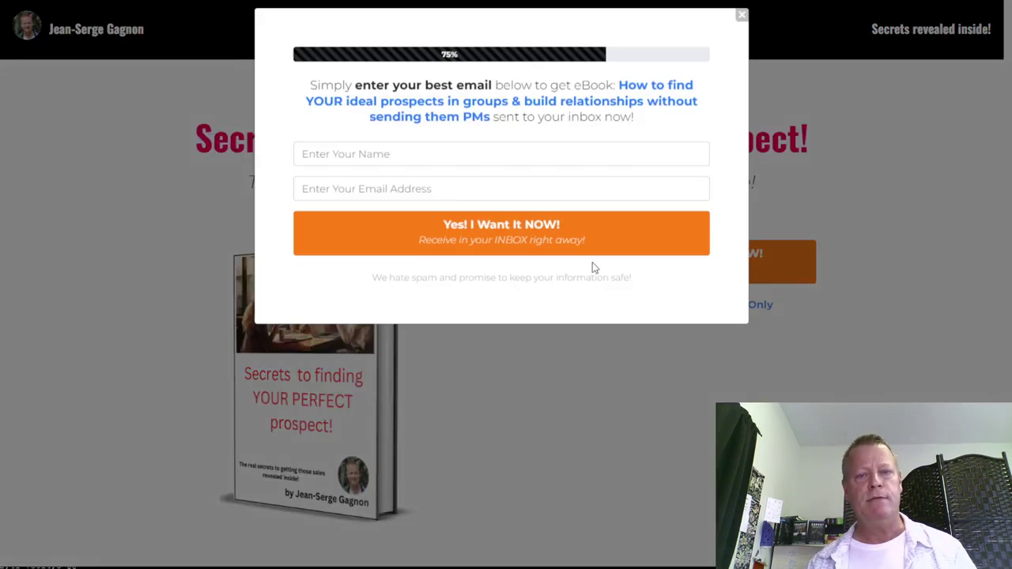
{"action": "left_click", "coordinate": [413, 164]}
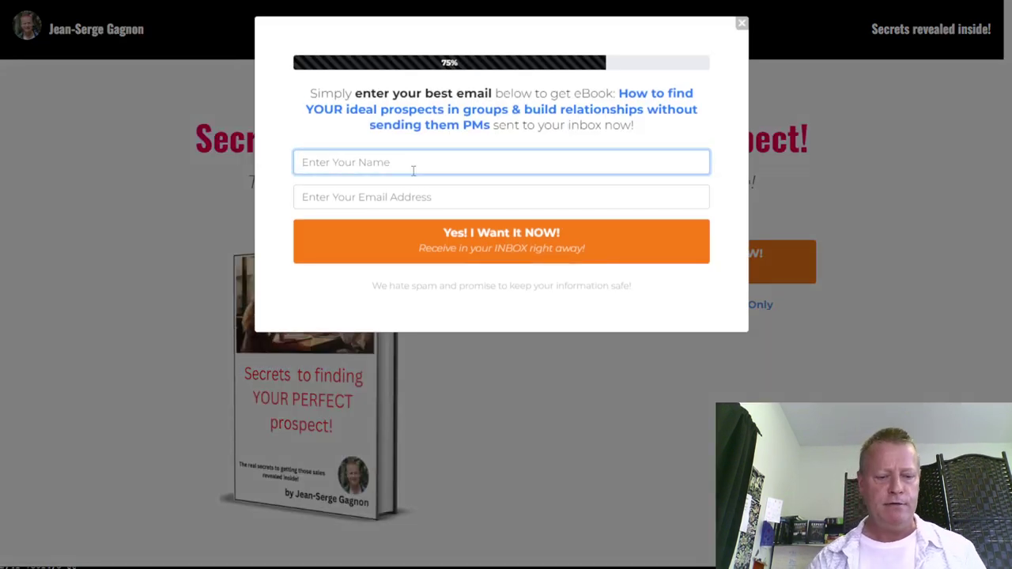
{"action": "type", "text": "JS Test2"}
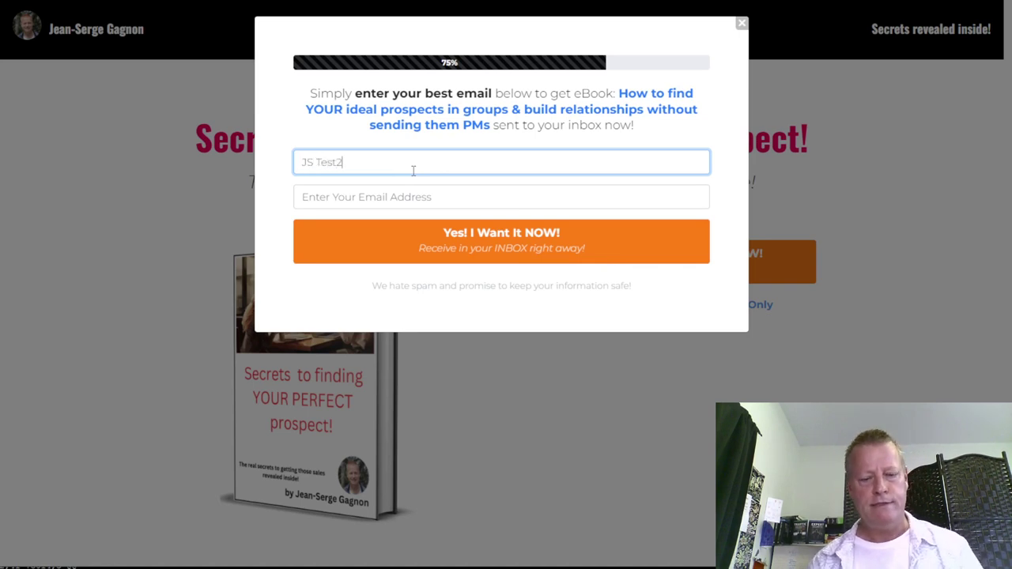
{"action": "left_click", "coordinate": [413, 197]}
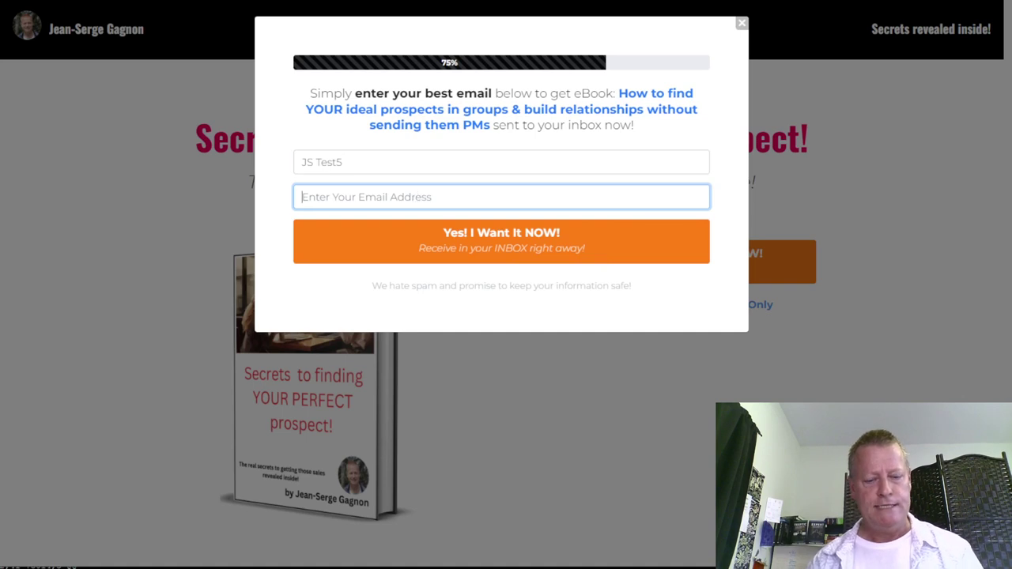
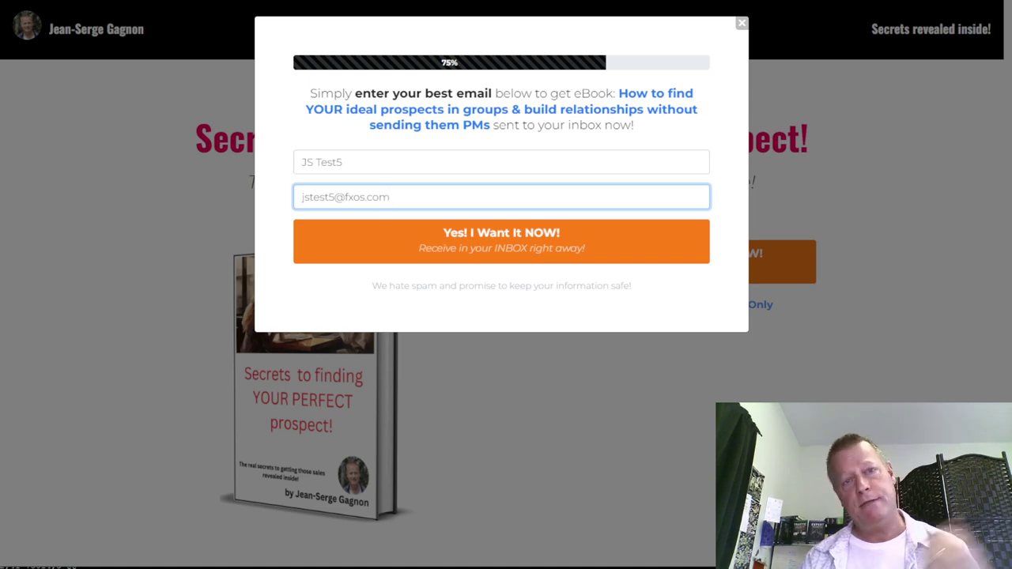
{"action": "left_click", "coordinate": [516, 243]}
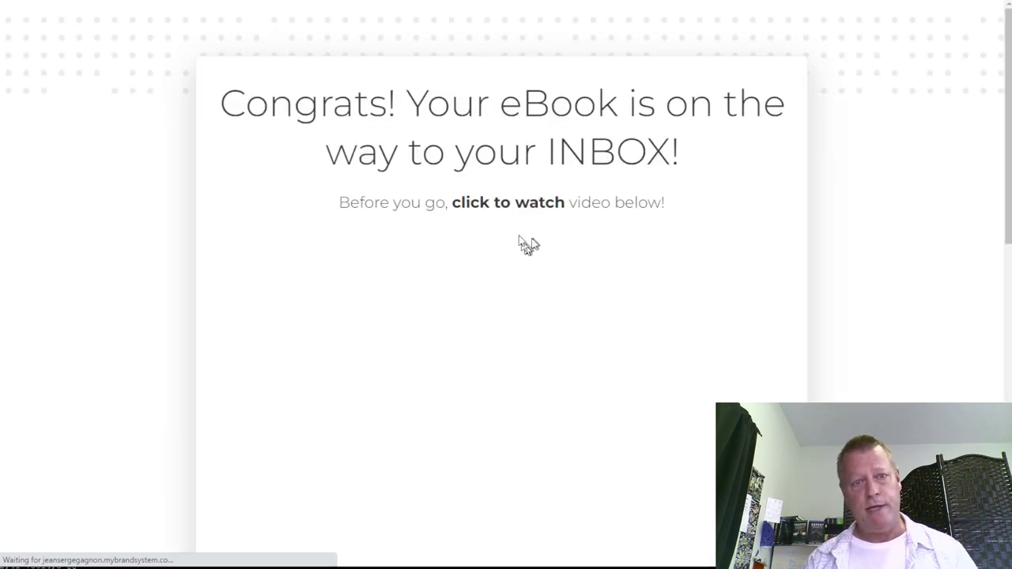
{"action": "scroll", "coordinate": [500, 340], "scroll_direction": "down", "scroll_amount": 7}
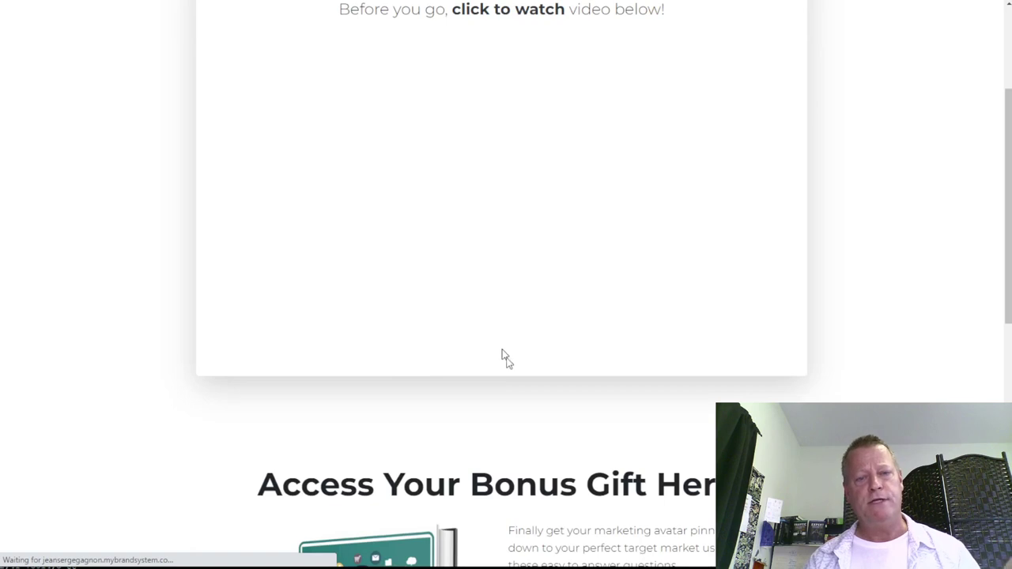
{"action": "scroll", "coordinate": [529, 396], "scroll_direction": "down", "scroll_amount": 2}
{"action": "scroll", "coordinate": [529, 392], "scroll_direction": "up", "scroll_amount": 10}
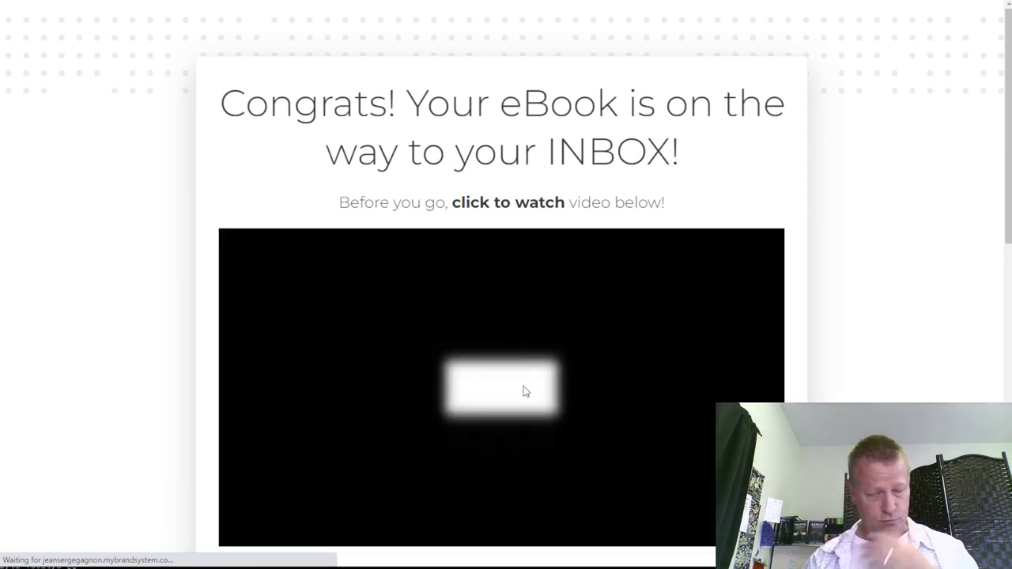
{"action": "scroll", "coordinate": [525, 392], "scroll_direction": "down", "scroll_amount": 3}
{"action": "scroll", "coordinate": [526, 392], "scroll_direction": "up", "scroll_amount": 3}
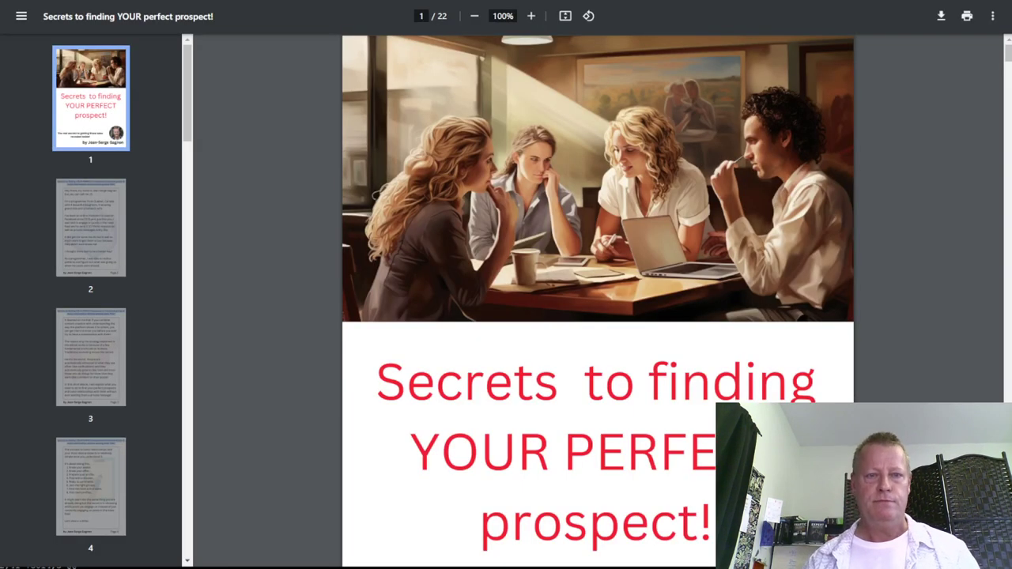
Load the Gmail inbox by entering 'gmail' in the address bar
{"action": "key", "text": "ctrl+l"}
{"action": "type", "text": "gmail"}
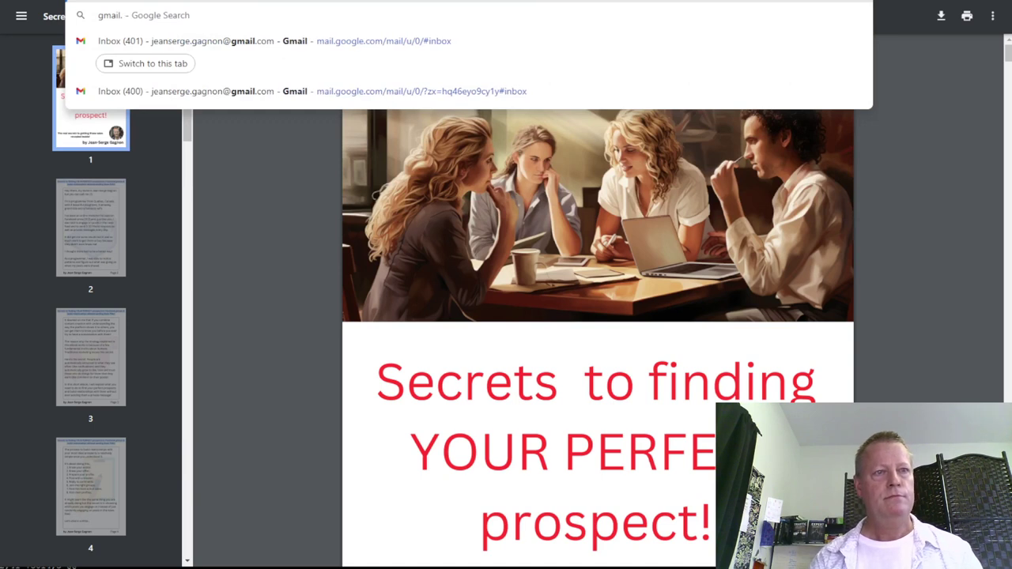
{"action": "key", "text": "Escape"}
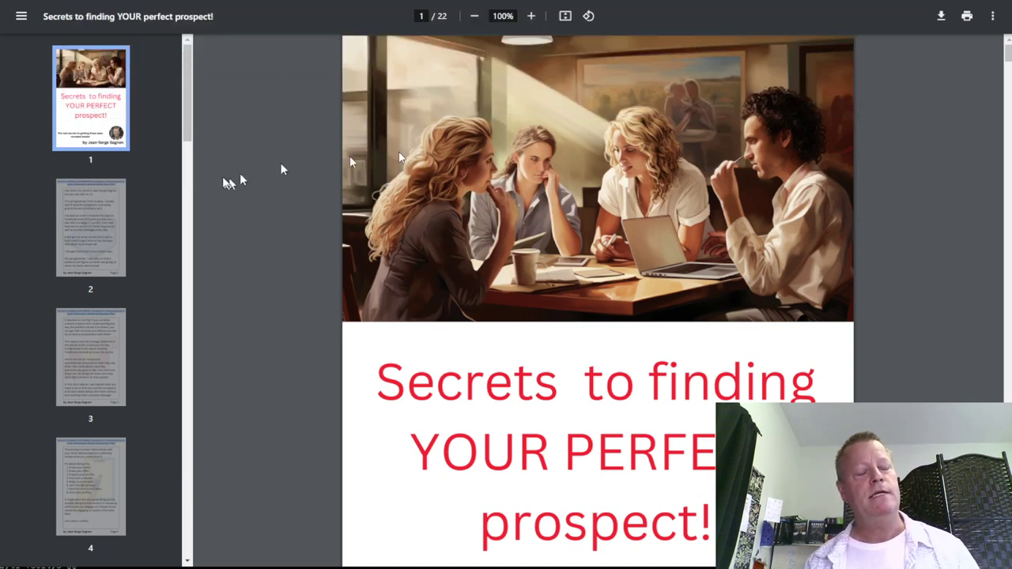
{"action": "key", "text": "Return"}
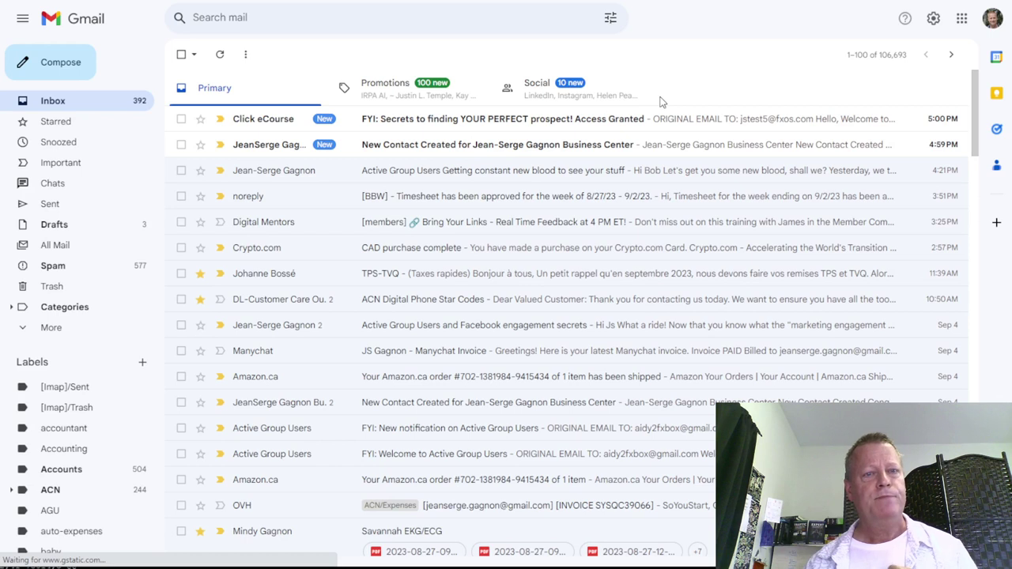
Refresh the Gmail inbox for the new notifications, then switch to the AWeber subscribers tab
{"action": "left_click", "coordinate": [73, 102]}
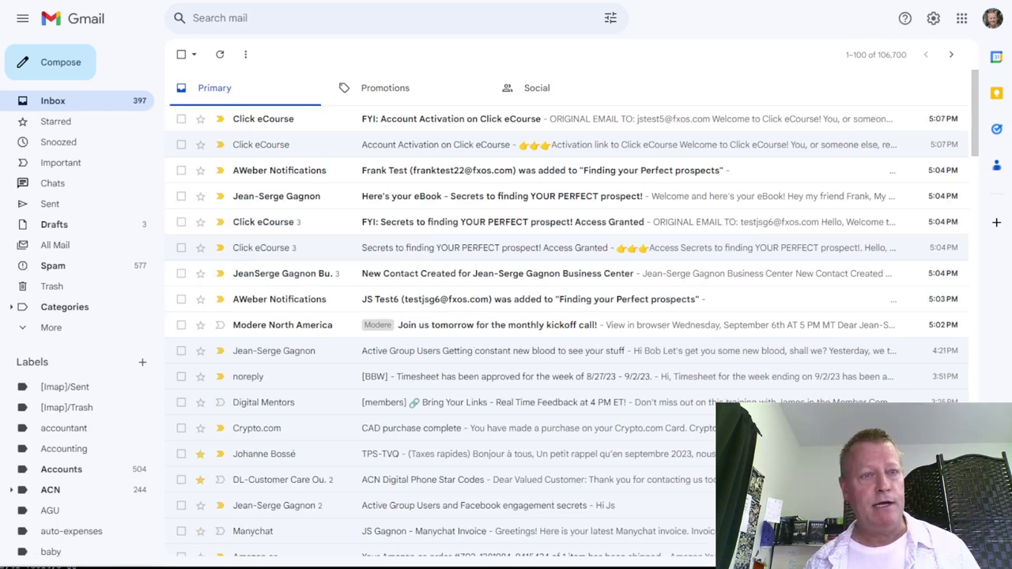
{"action": "key", "text": "ctrl+Tab"}
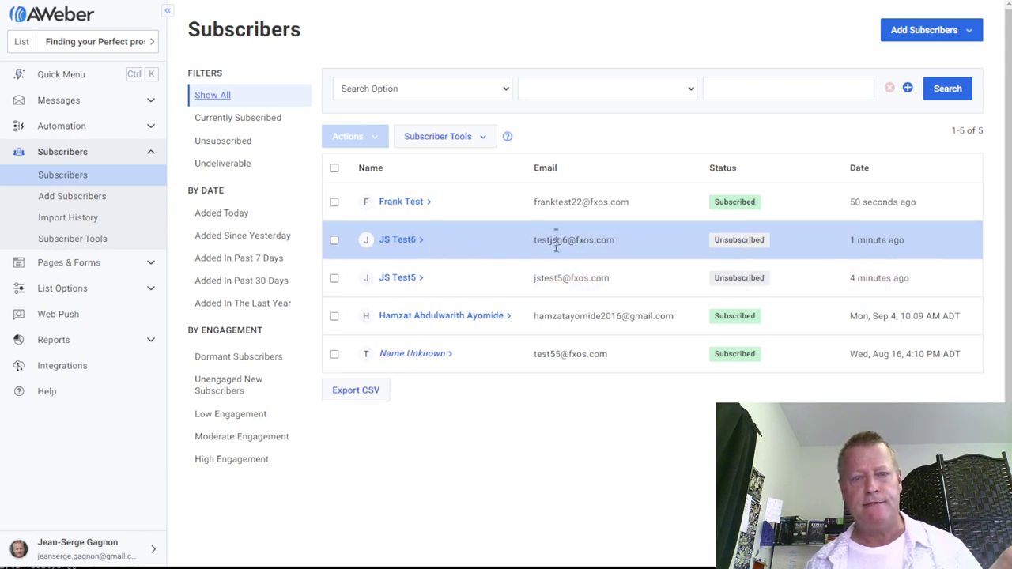
Select the newest test subscriber's e-mail address in AWeber's Subscribers table
{"action": "double_click", "coordinate": [572, 203]}
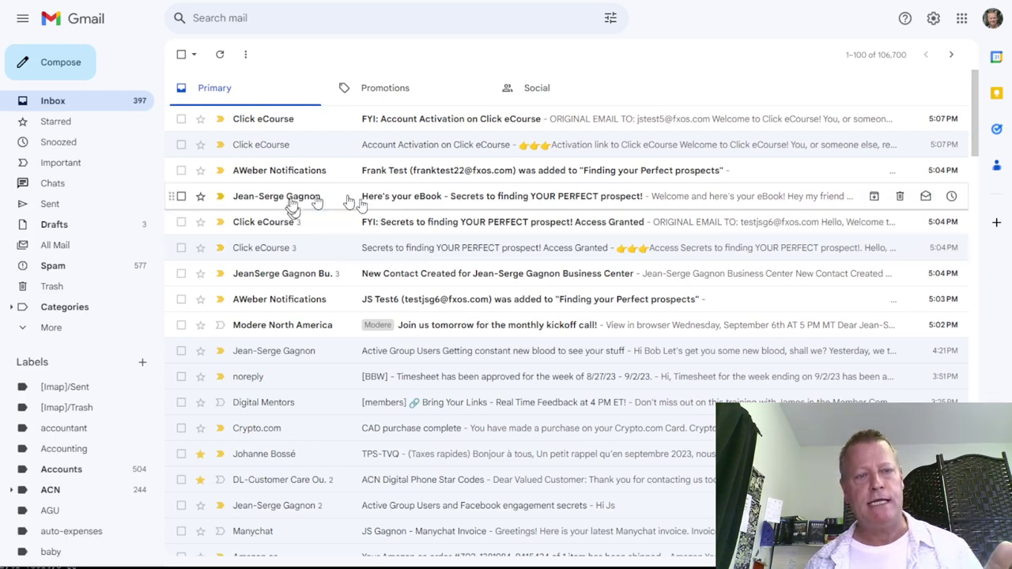
Open the Access Granted email and launch its course link in an incognito window
{"action": "left_click", "coordinate": [522, 254]}
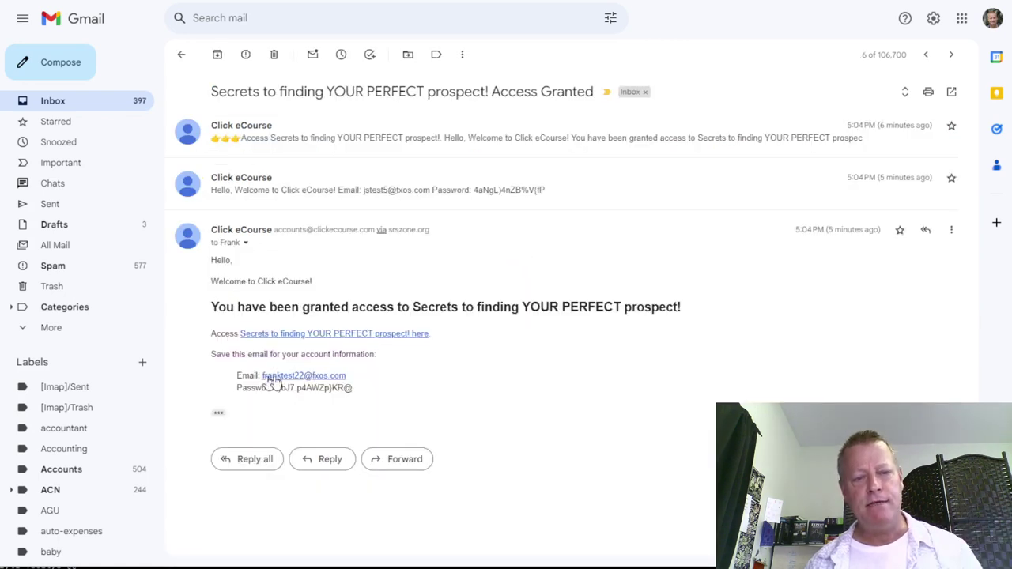
{"action": "right_click", "coordinate": [392, 340]}
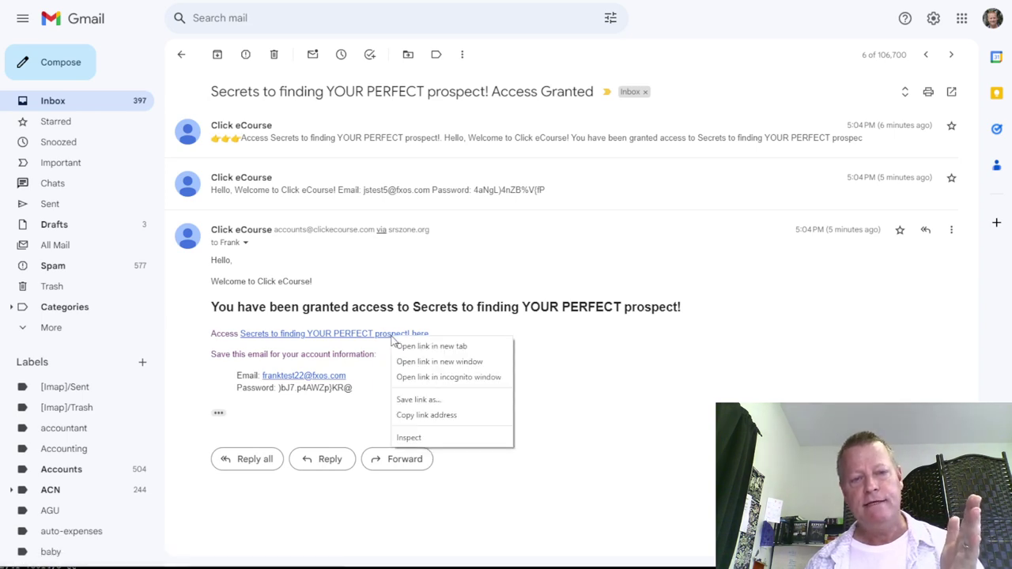
{"action": "left_click", "coordinate": [453, 377]}
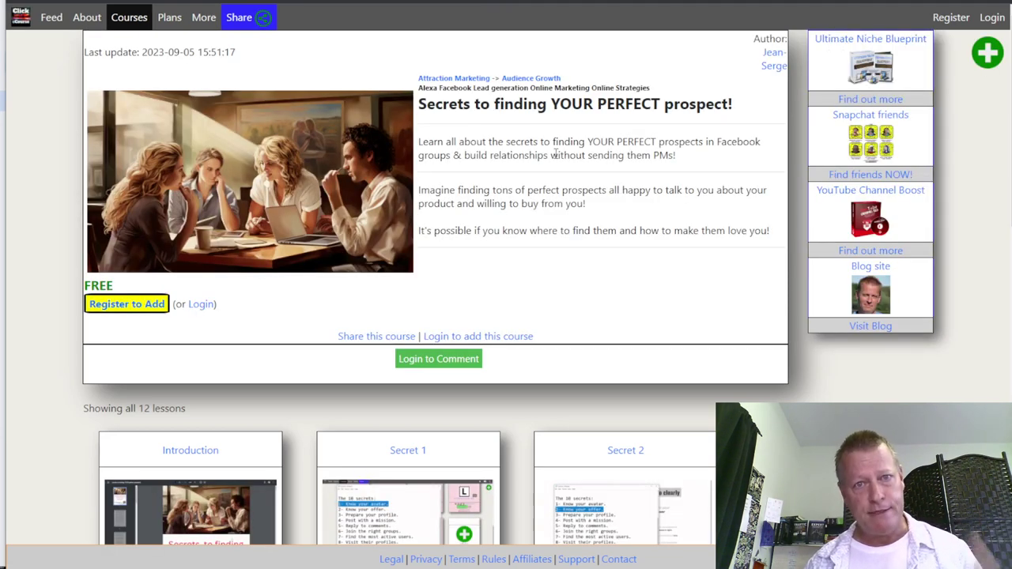
Scroll through the 12 lesson cards, then open the course's Login dialog
{"action": "scroll", "coordinate": [556, 154], "scroll_direction": "down", "scroll_amount": 2}
{"action": "scroll", "coordinate": [555, 150], "scroll_direction": "down", "scroll_amount": 1}
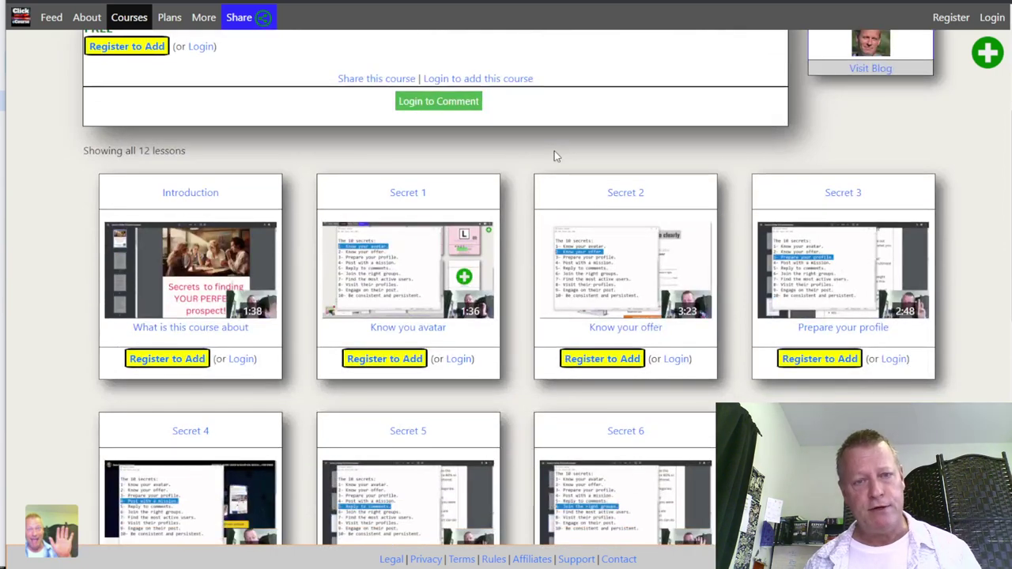
{"action": "scroll", "coordinate": [527, 219], "scroll_direction": "down", "scroll_amount": 3}
{"action": "scroll", "coordinate": [526, 219], "scroll_direction": "up", "scroll_amount": 3}
{"action": "scroll", "coordinate": [474, 162], "scroll_direction": "up", "scroll_amount": 3}
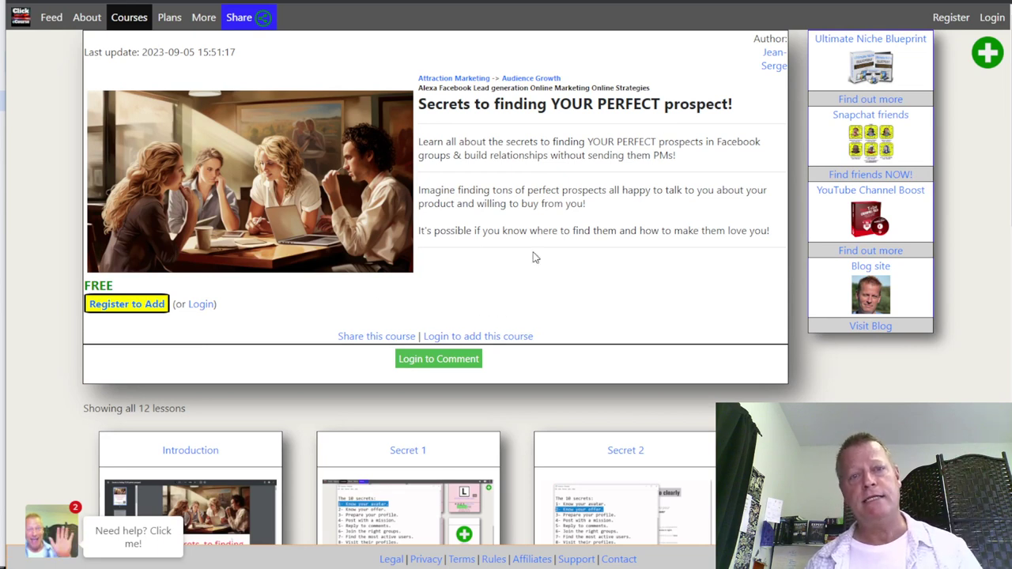
{"action": "left_click", "coordinate": [209, 307]}
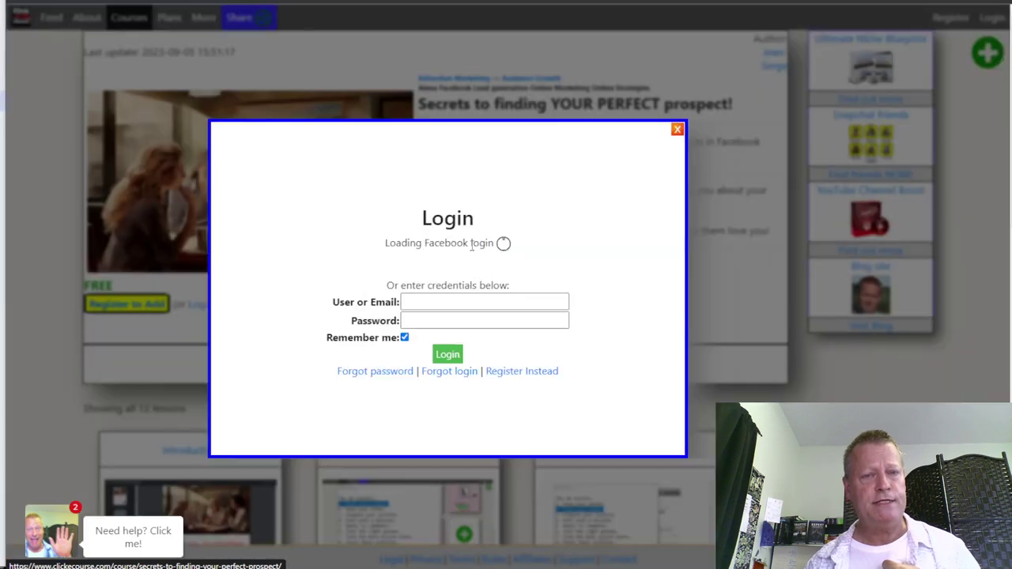
Copy the subscriber's e-mail address from the Gmail access email into the login form
{"action": "left_click", "coordinate": [464, 316]}
{"action": "key", "text": "Tab"}
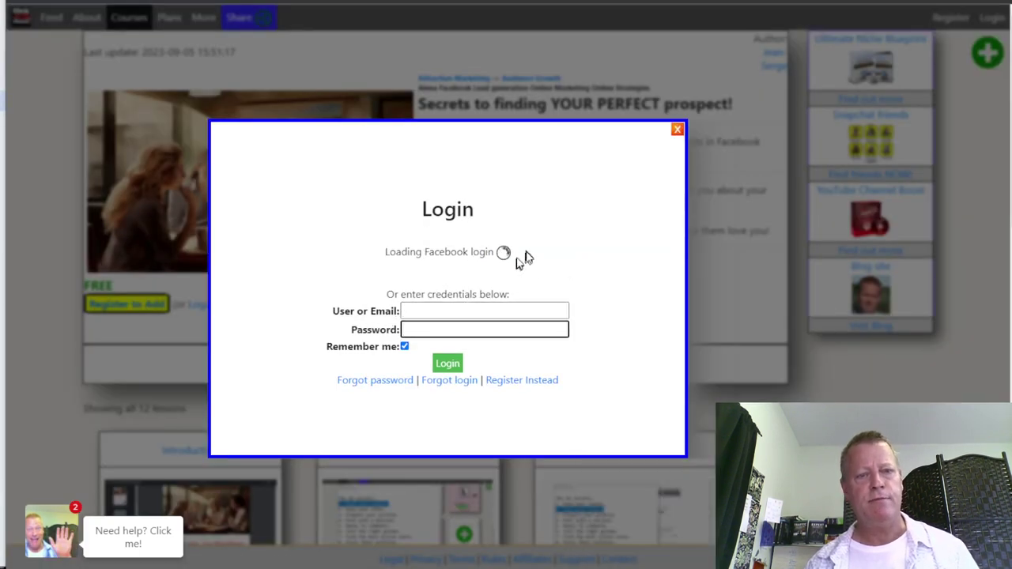
{"action": "left_click", "coordinate": [474, 304]}
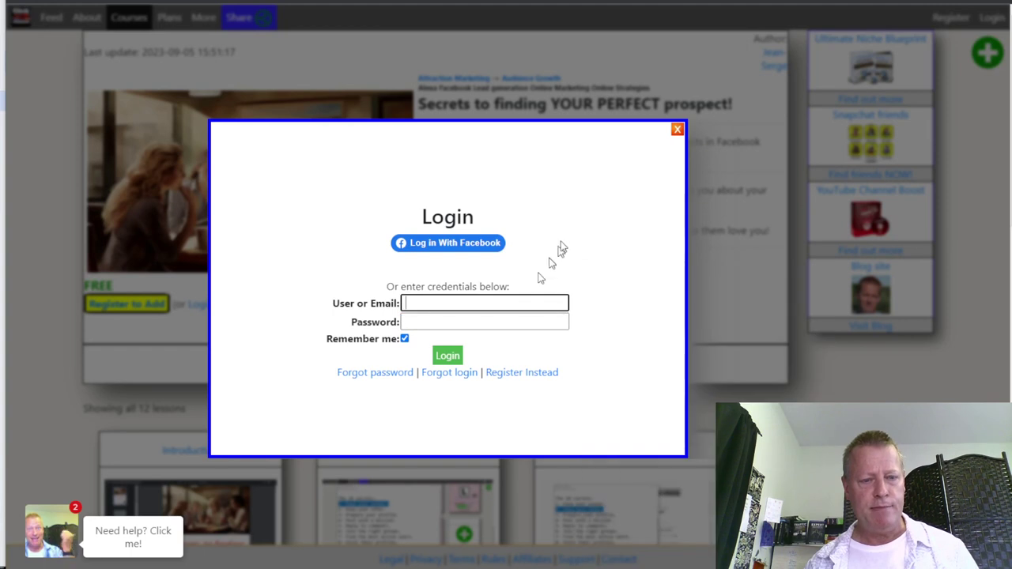
{"action": "key", "text": "alt+Tab"}
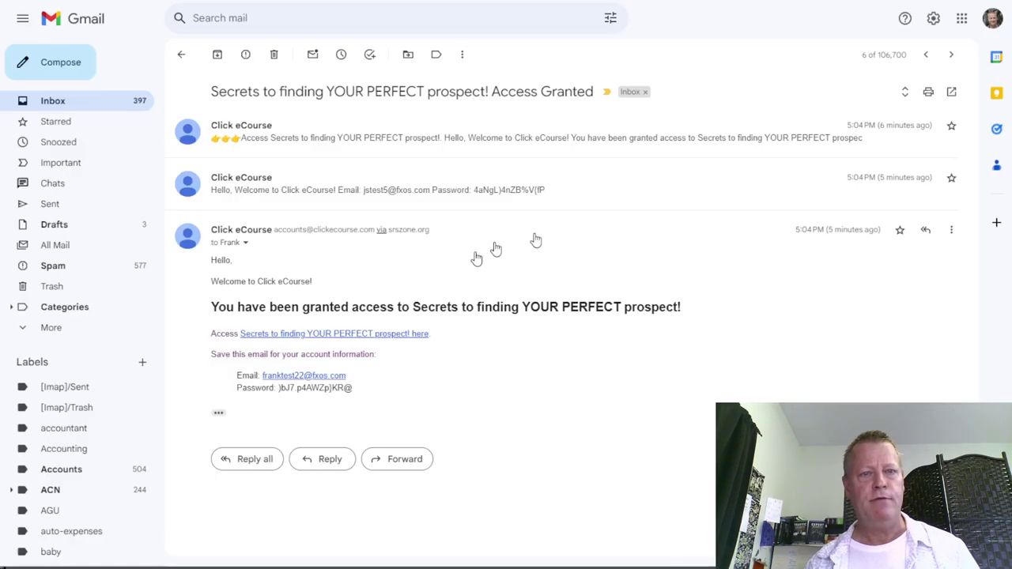
{"action": "right_click", "coordinate": [325, 378]}
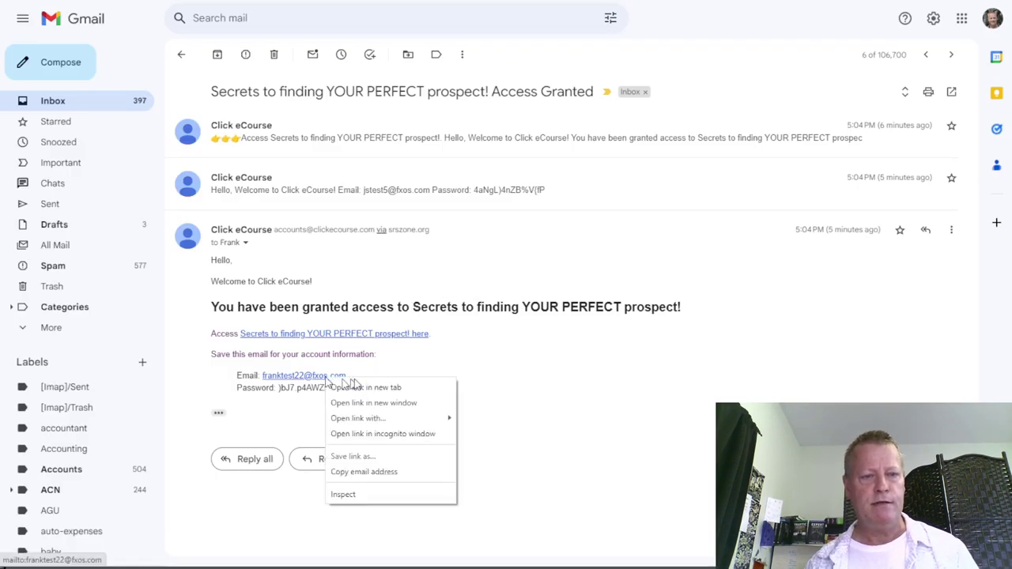
{"action": "left_click", "coordinate": [378, 474]}
{"action": "key", "text": "alt+Tab"}
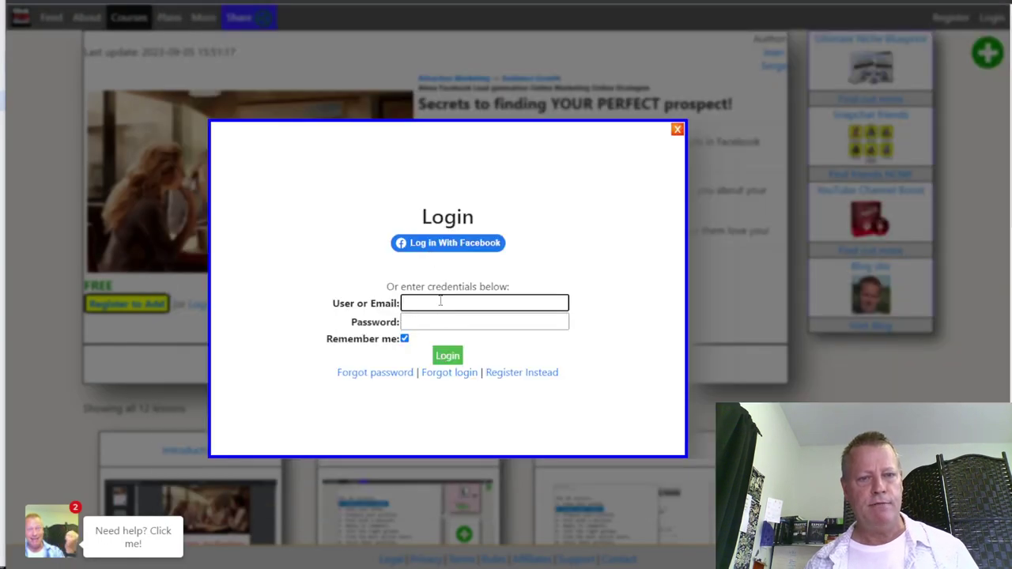
{"action": "key", "text": "ctrl+v"}
{"action": "left_click", "coordinate": [438, 323]}
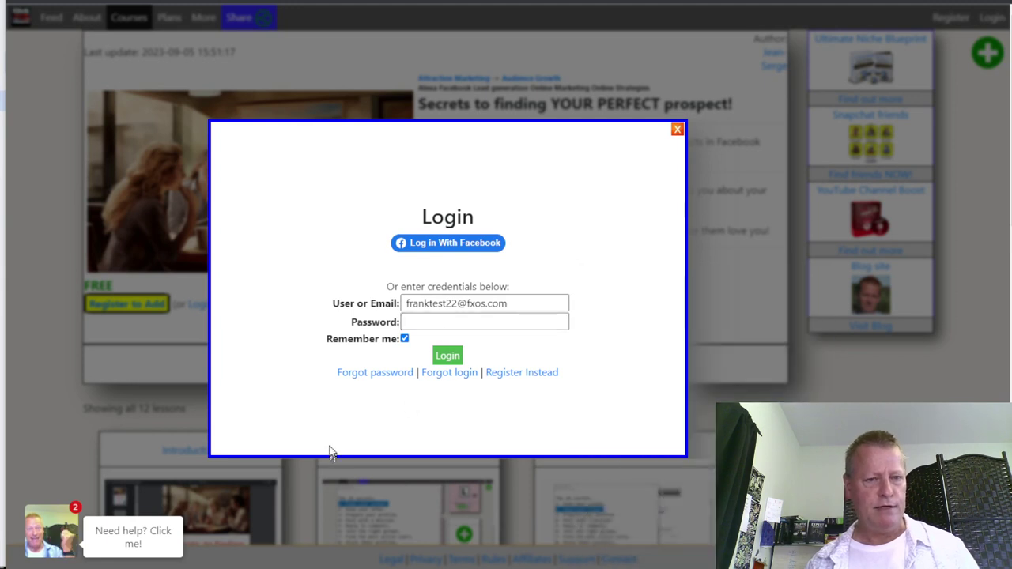
Paste the emailed password, log in, and request a new activation link email
{"action": "key", "text": "alt+Tab"}
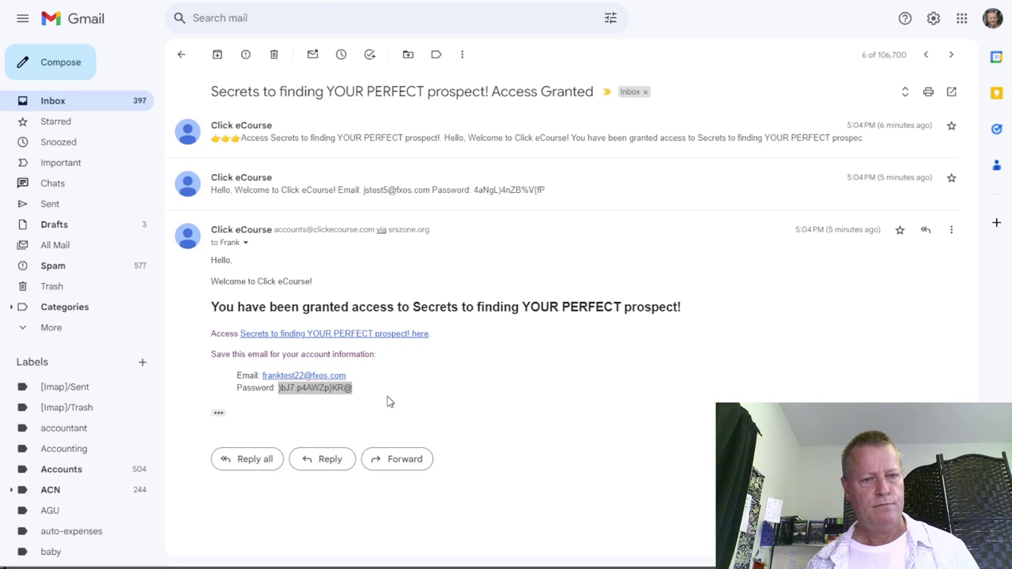
{"action": "key", "text": "alt+Tab"}
{"action": "left_click", "coordinate": [431, 322]}
{"action": "key", "text": "ctrl+v"}
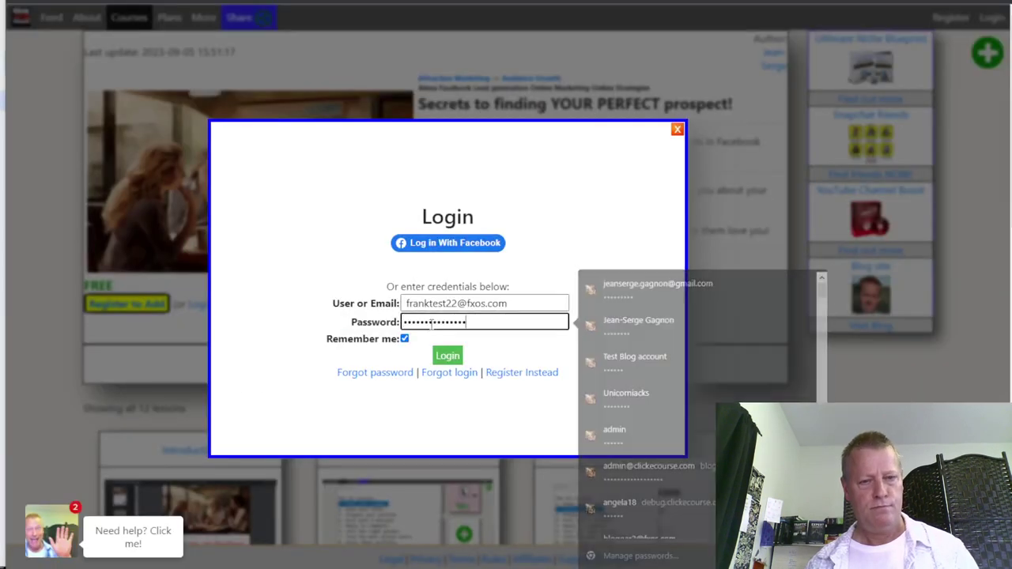
{"action": "left_click", "coordinate": [452, 360]}
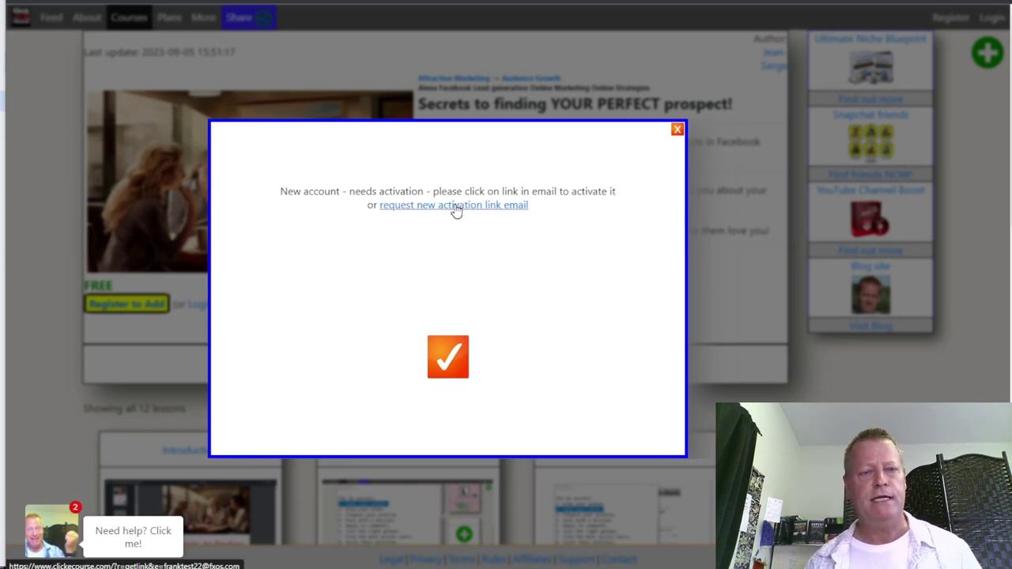
{"action": "left_click", "coordinate": [456, 207]}
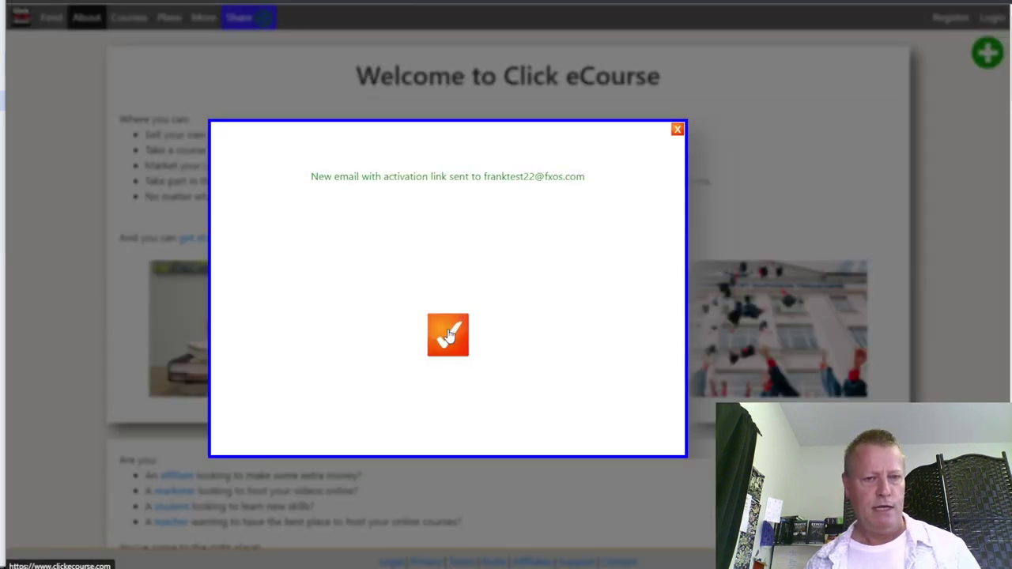
{"action": "key", "text": "alt+Tab"}
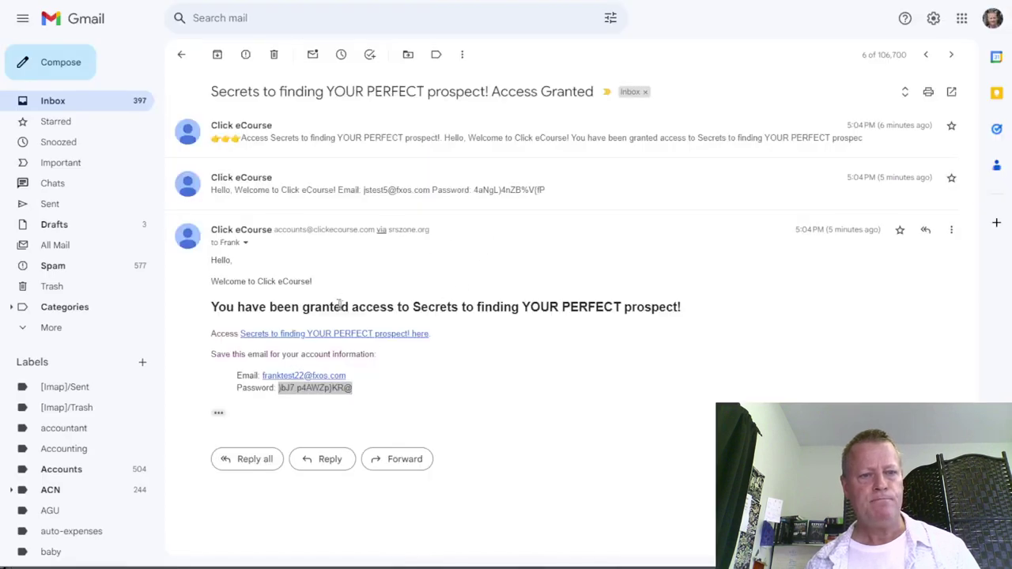
Refresh the inbox and open the Account Activation email's link in an incognito window
{"action": "left_click", "coordinate": [78, 103]}
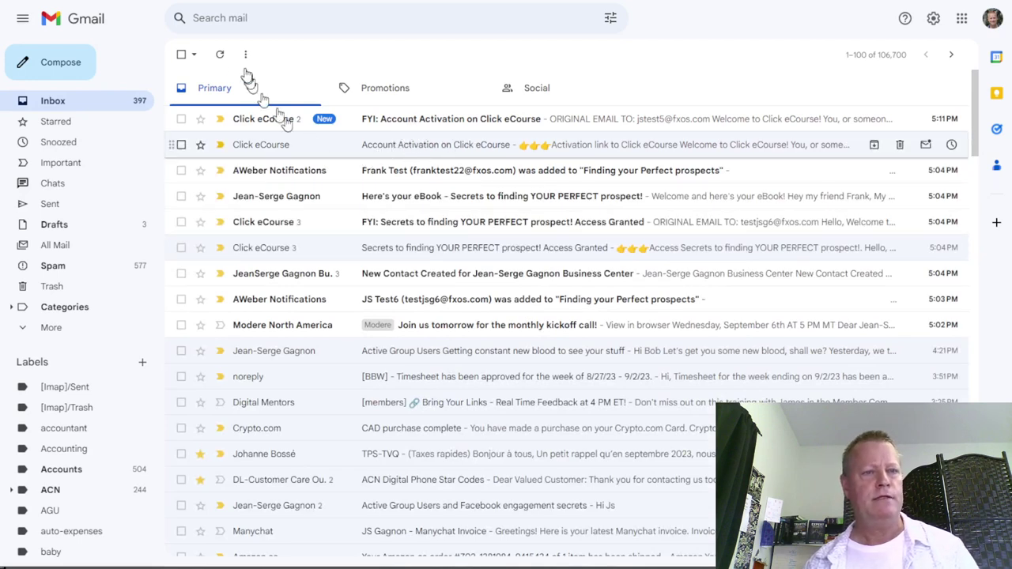
{"action": "left_click", "coordinate": [219, 54]}
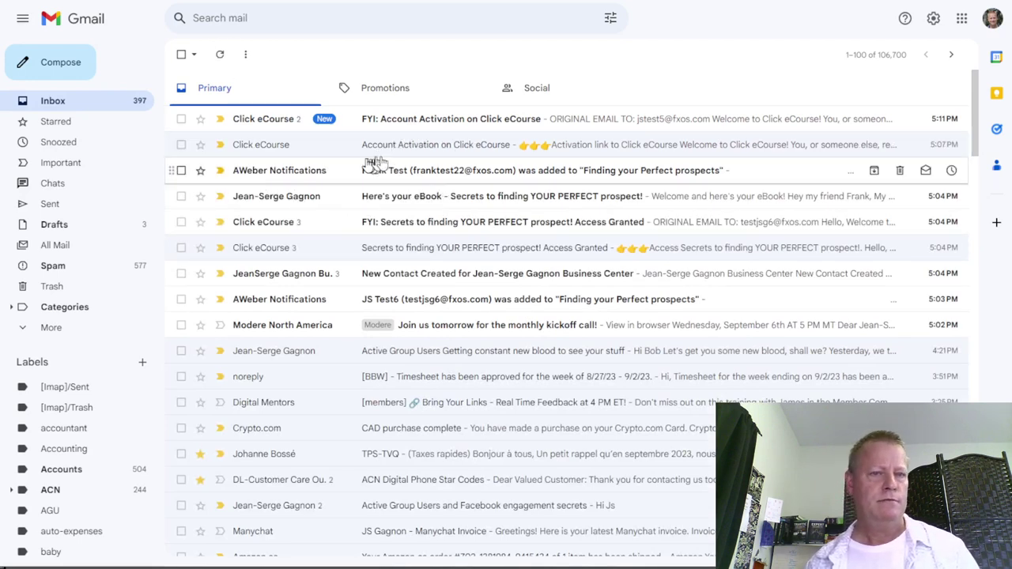
{"action": "left_click", "coordinate": [455, 152]}
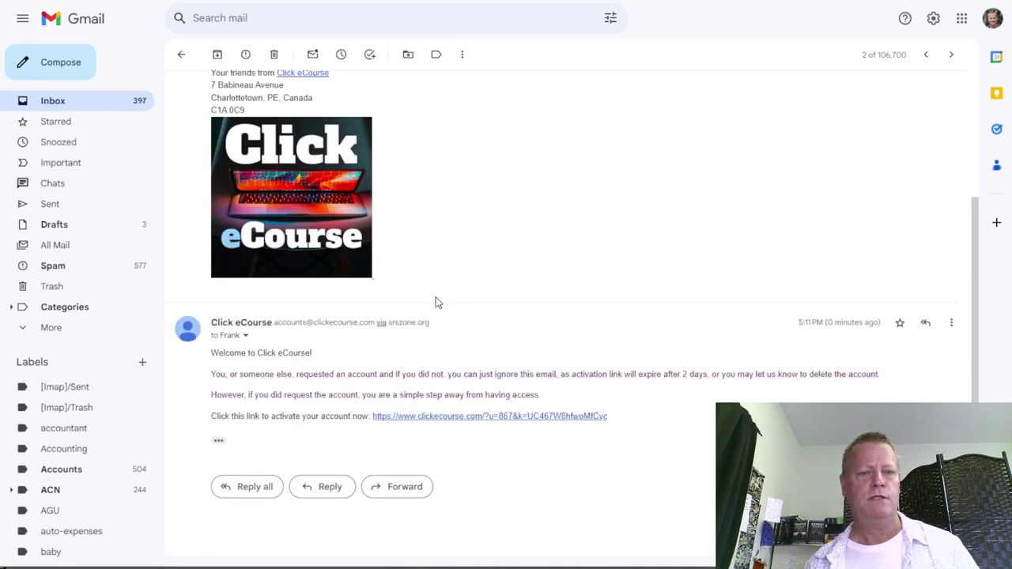
{"action": "right_click", "coordinate": [488, 418]}
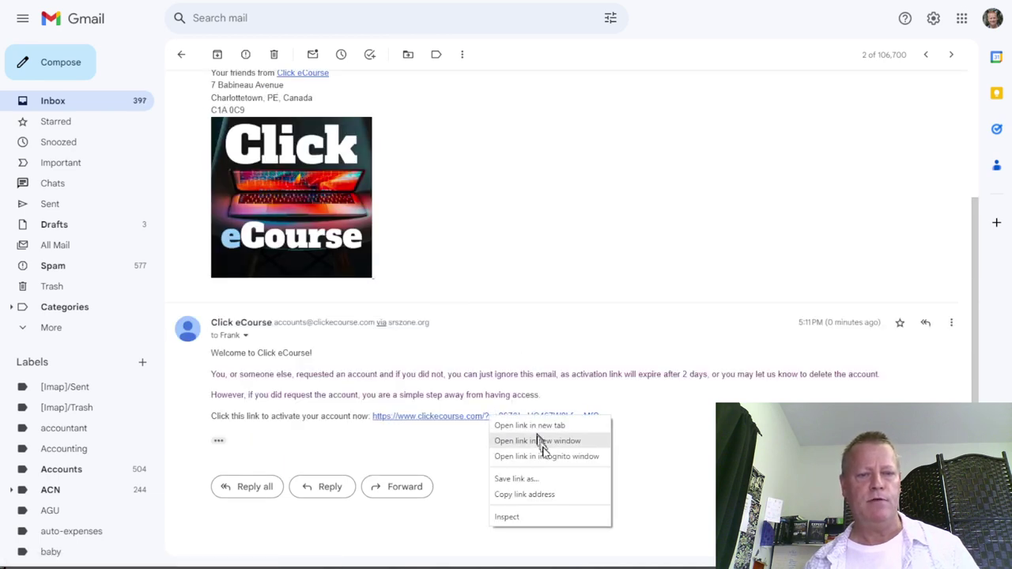
{"action": "left_click", "coordinate": [546, 457]}
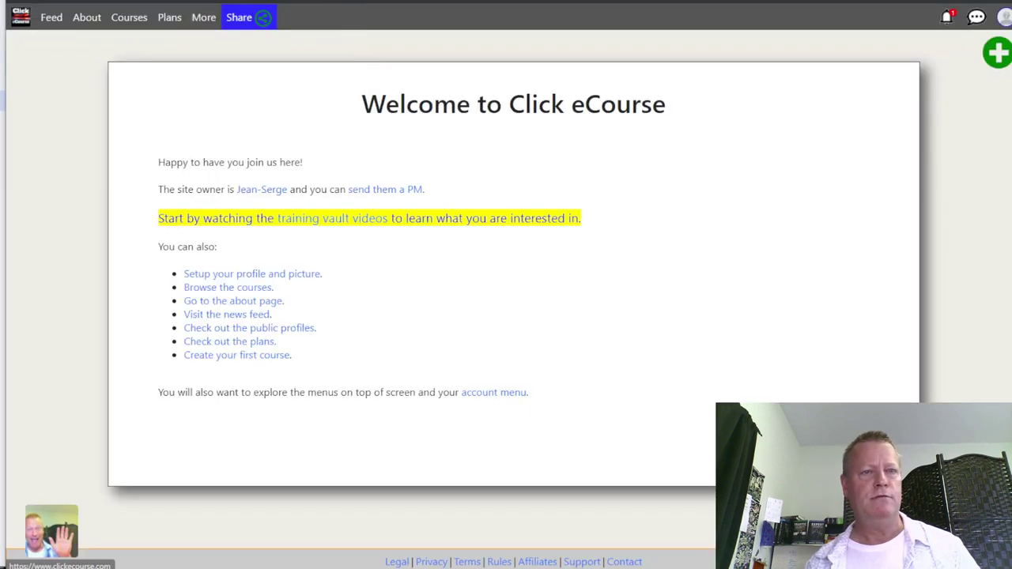
Reopen the Access Granted course link in incognito and scroll through the 12 lessons and eBook
{"action": "key", "text": "alt+Tab"}
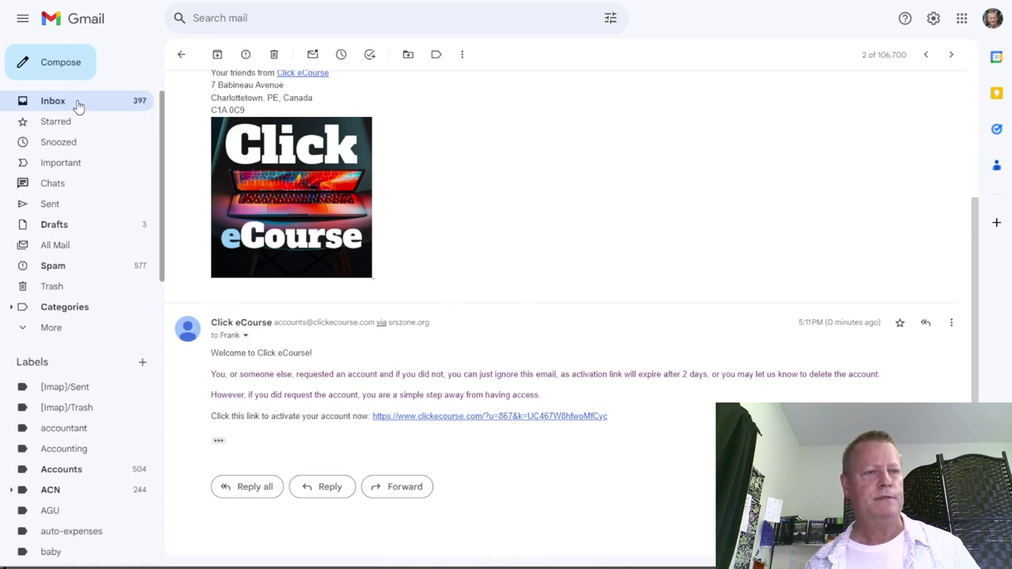
{"action": "key", "text": "u"}
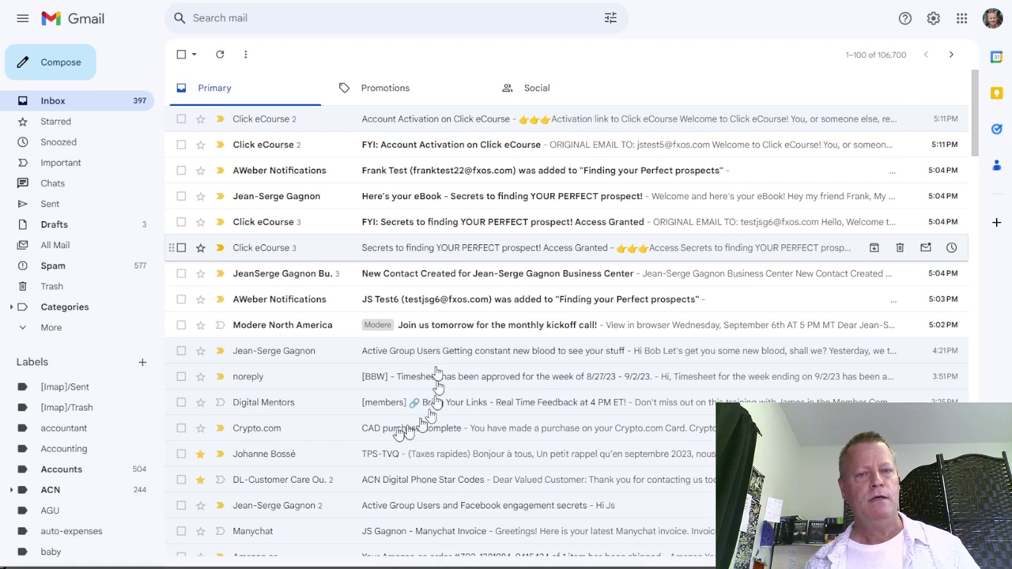
{"action": "left_click", "coordinate": [409, 249]}
{"action": "right_click", "coordinate": [378, 337]}
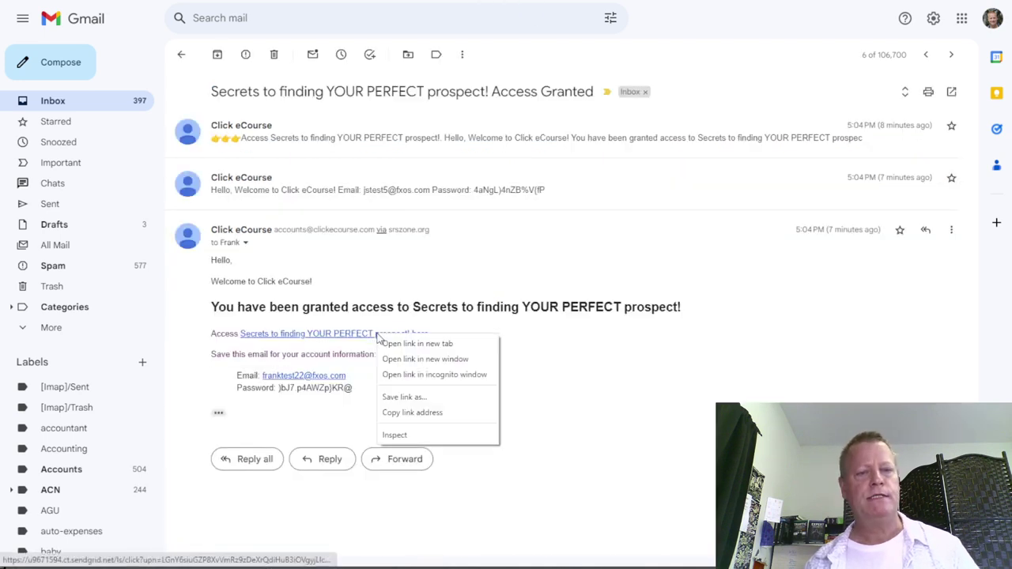
{"action": "left_click", "coordinate": [441, 375]}
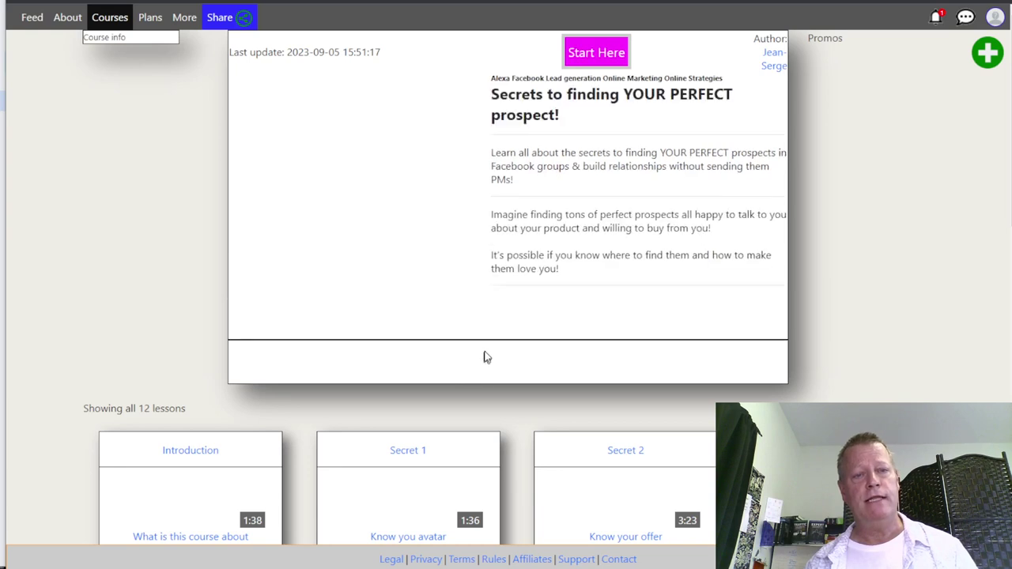
{"action": "scroll", "coordinate": [486, 357], "scroll_direction": "down", "scroll_amount": 5}
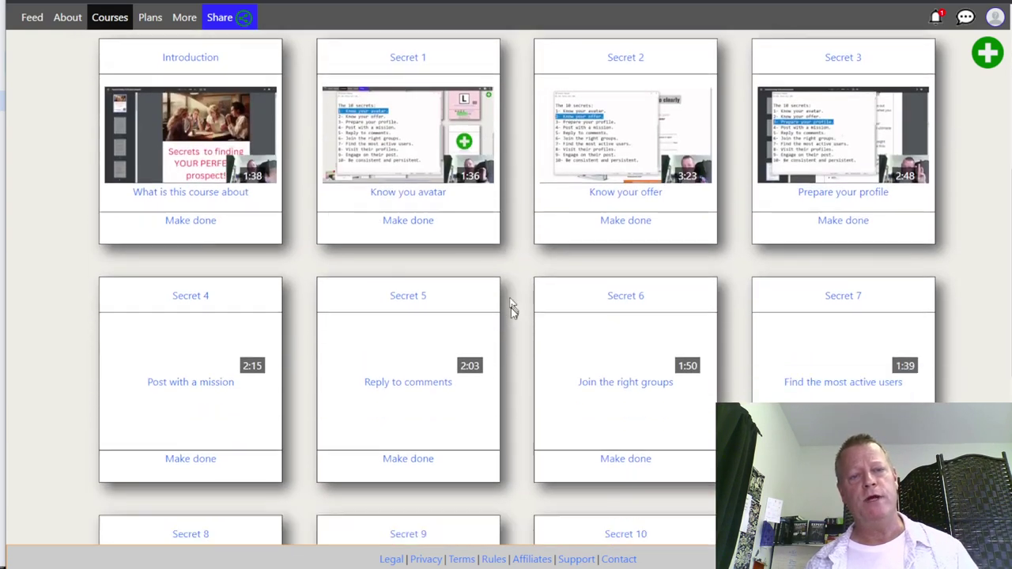
{"action": "scroll", "coordinate": [511, 310], "scroll_direction": "down", "scroll_amount": 6}
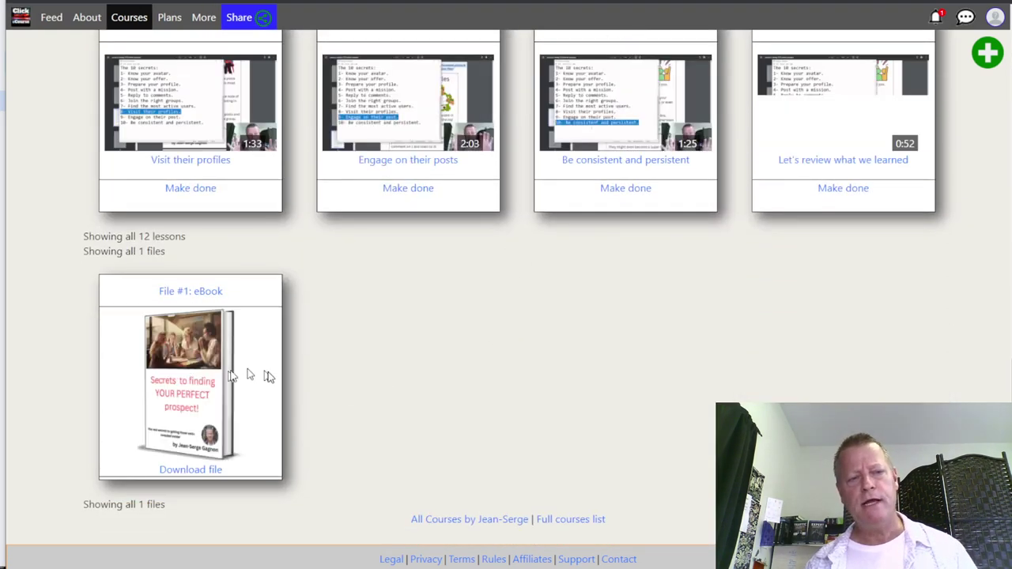
{"action": "scroll", "coordinate": [299, 322], "scroll_direction": "up", "scroll_amount": 6}
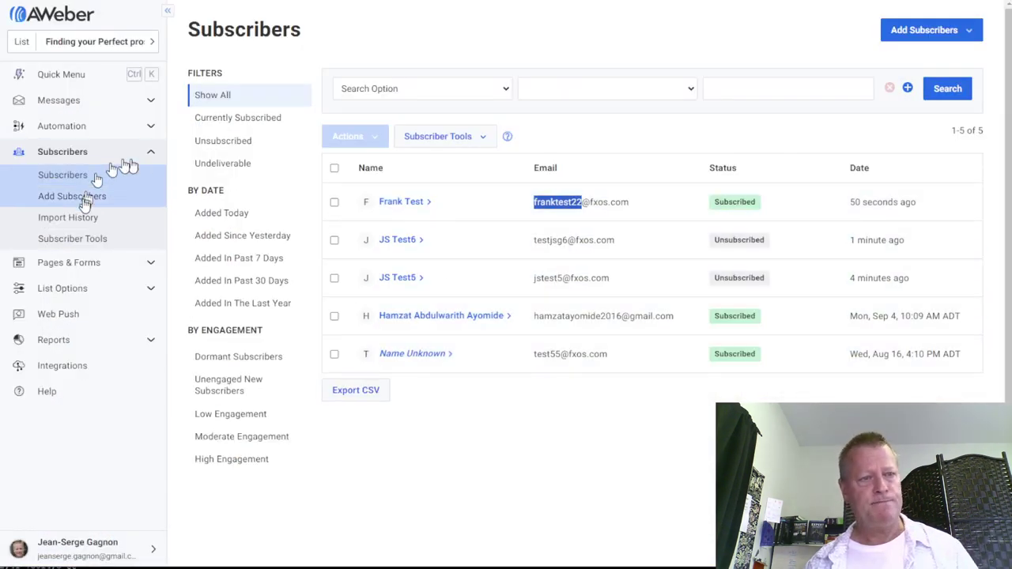
Open Automation > Campaigns to list the active New subscriber campaign
{"action": "left_click", "coordinate": [150, 129]}
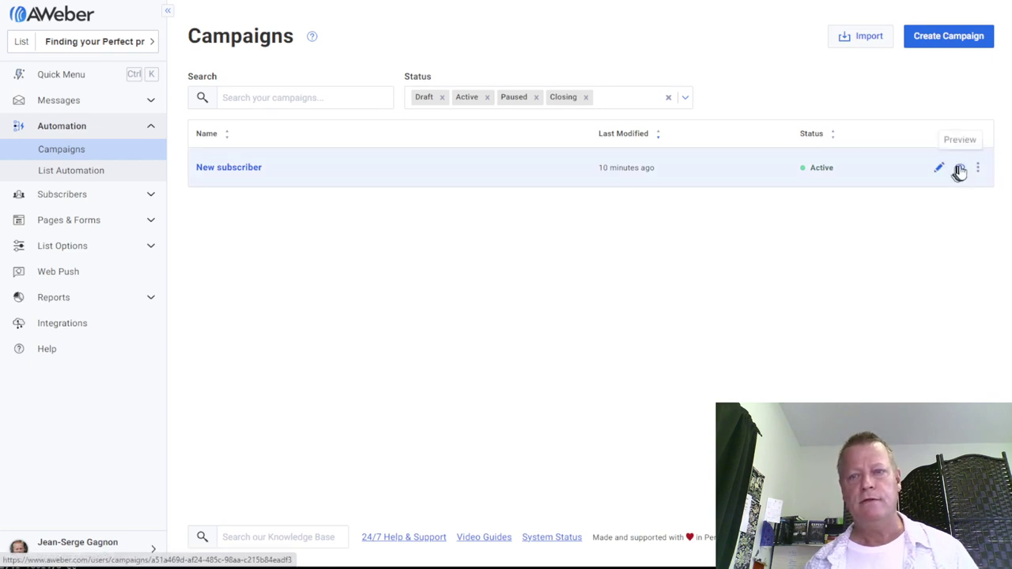
Preview the New subscriber campaign's messages, close the panel, and bring up the course folder
{"action": "left_click", "coordinate": [751, 248]}
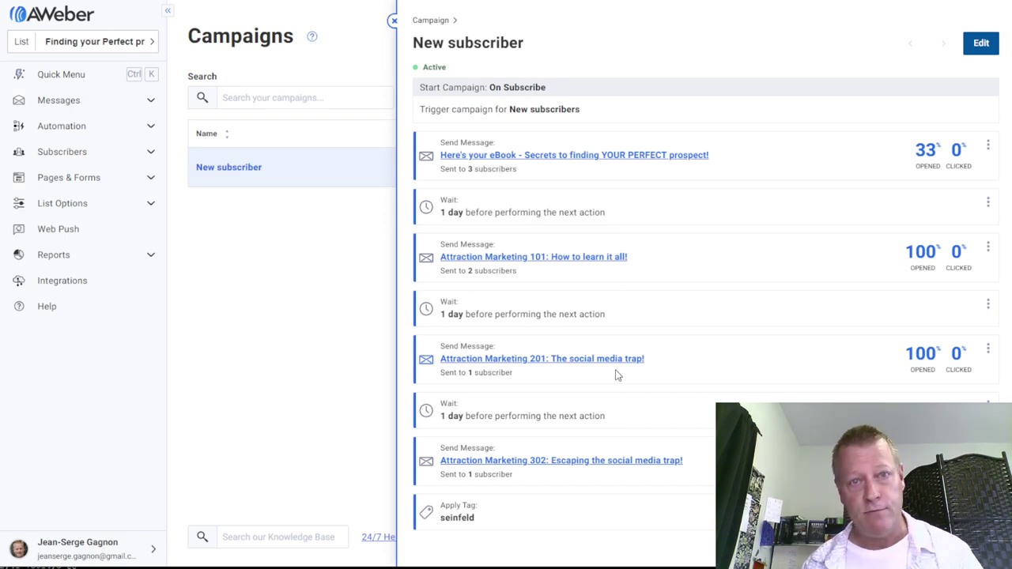
{"action": "left_click", "coordinate": [287, 327]}
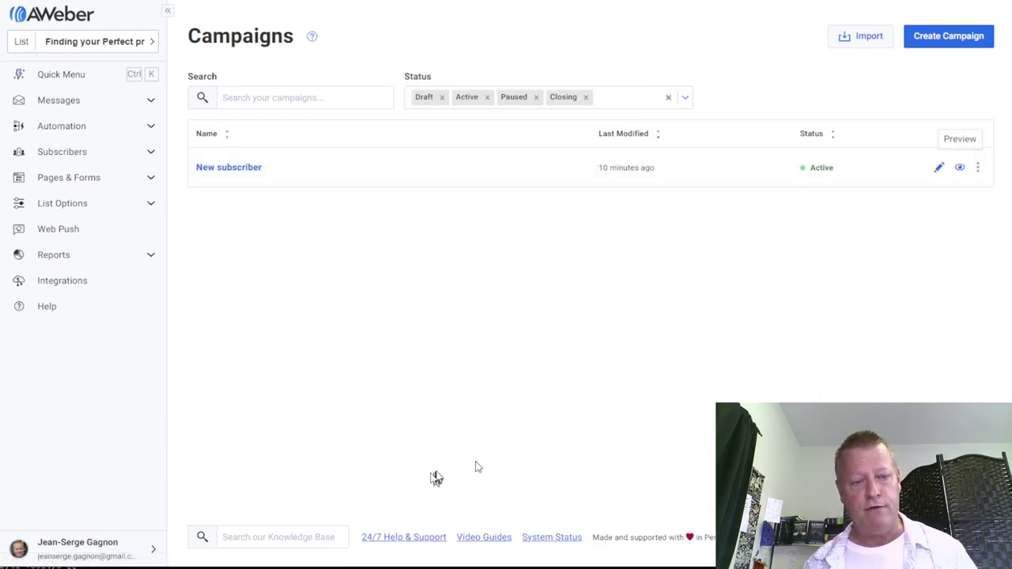
{"action": "left_click", "coordinate": [188, 553]}
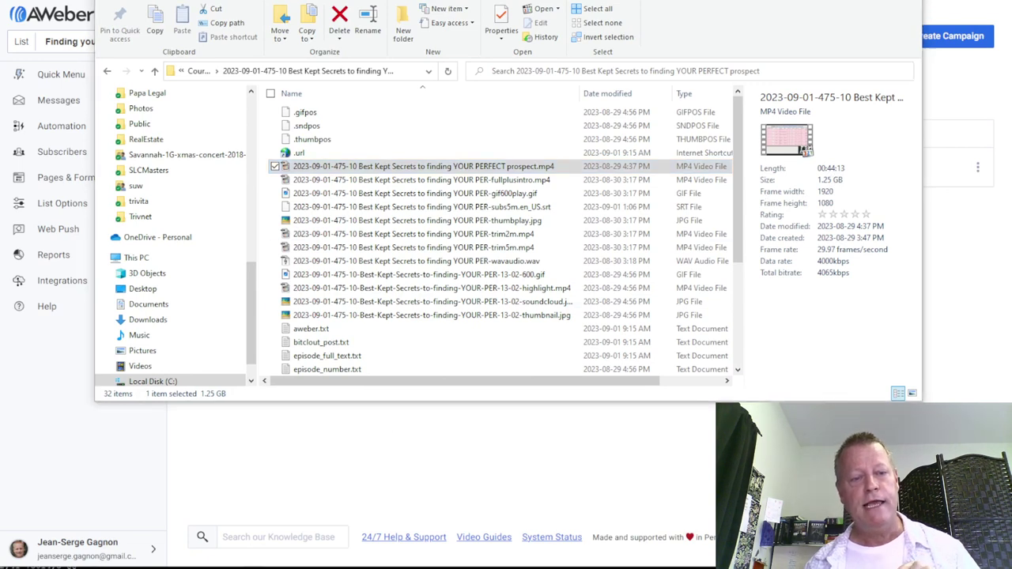
Bring the Course folder window forward and select the Secret 3, 6, 8 and 2 lesson videos
{"action": "mouse_move", "coordinate": [395, 563]}
{"action": "left_click", "coordinate": [427, 555]}
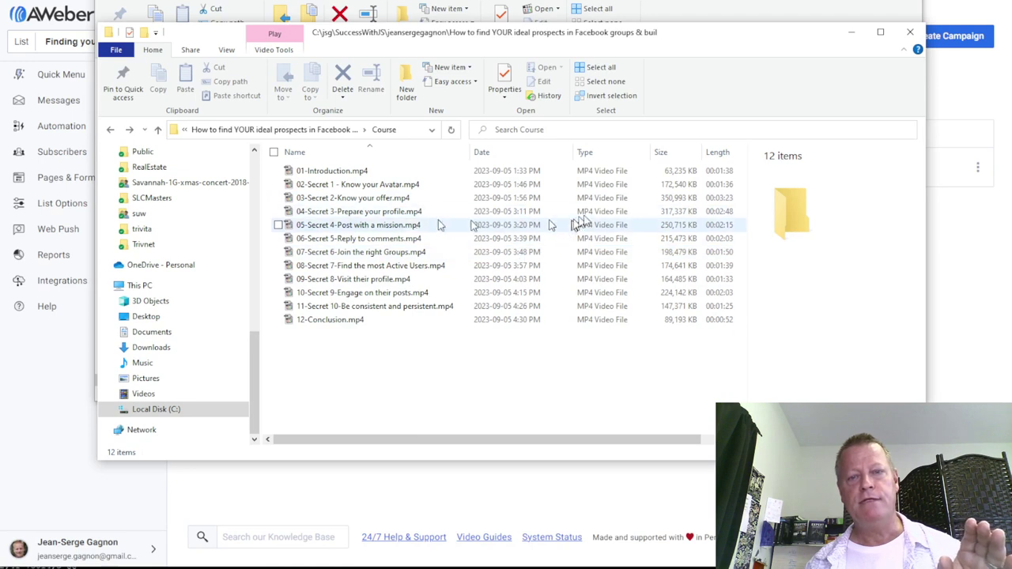
{"action": "left_click", "coordinate": [409, 214]}
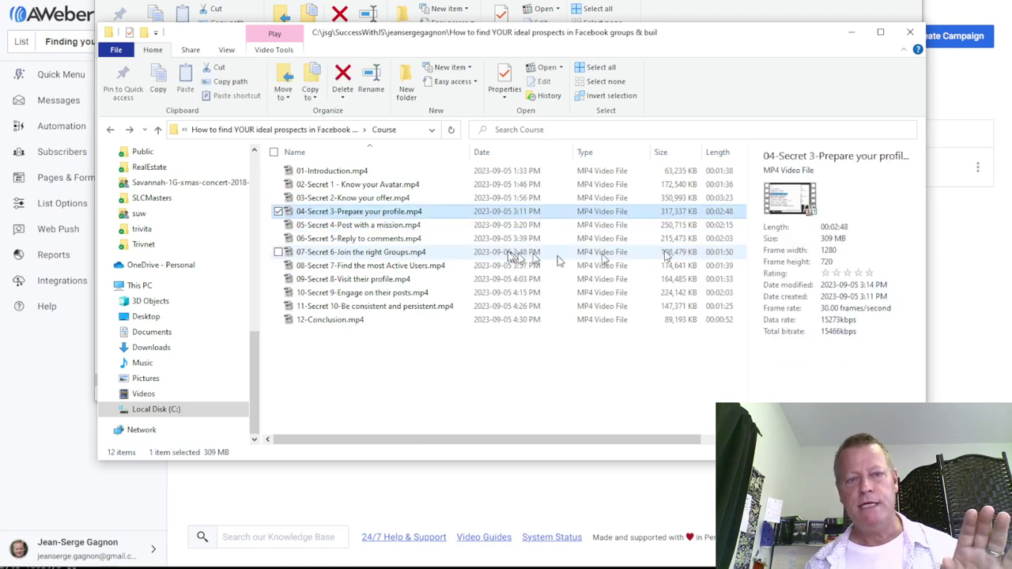
{"action": "left_click", "coordinate": [402, 253]}
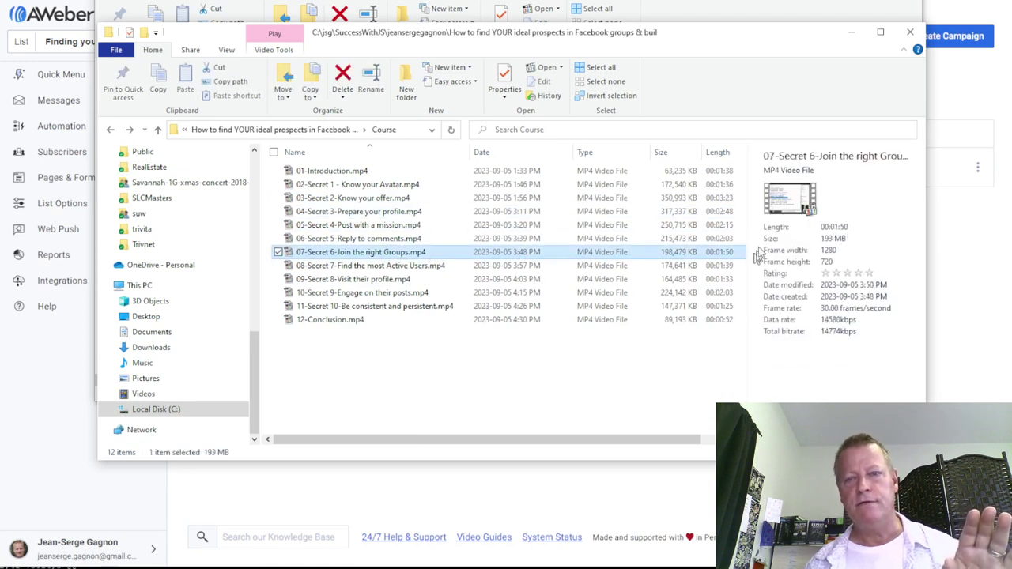
{"action": "left_click", "coordinate": [346, 281]}
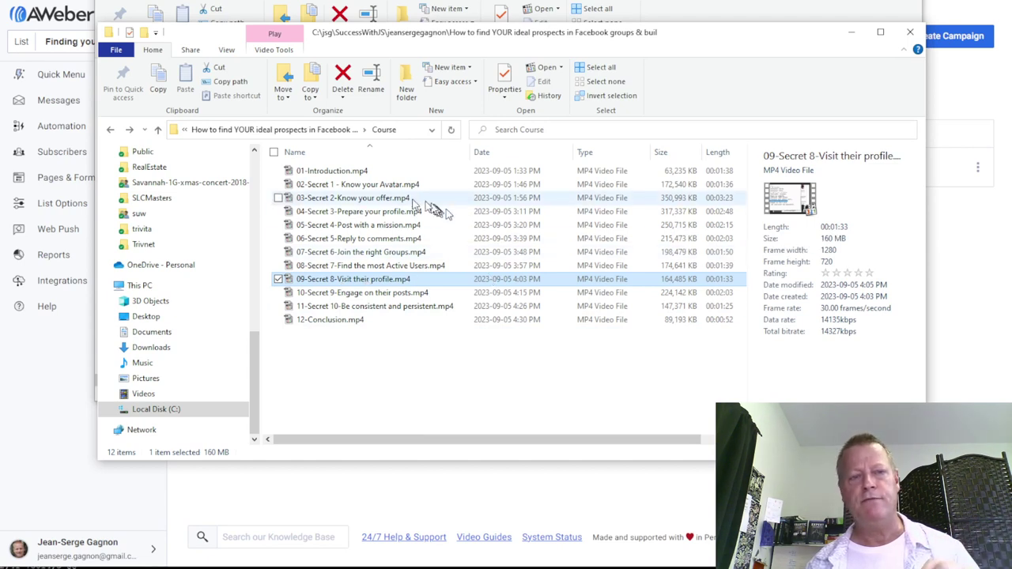
{"action": "left_click", "coordinate": [383, 201]}
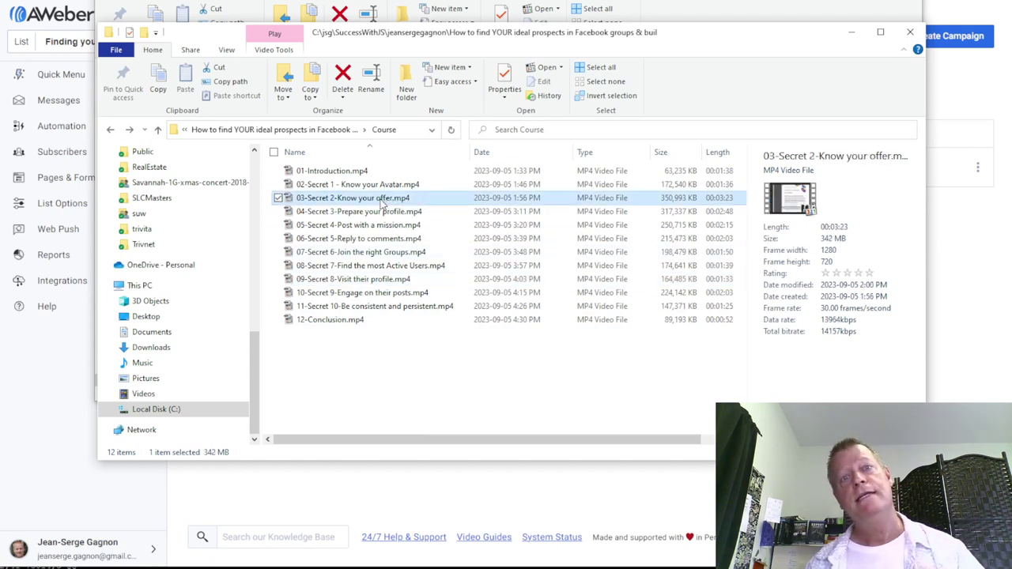